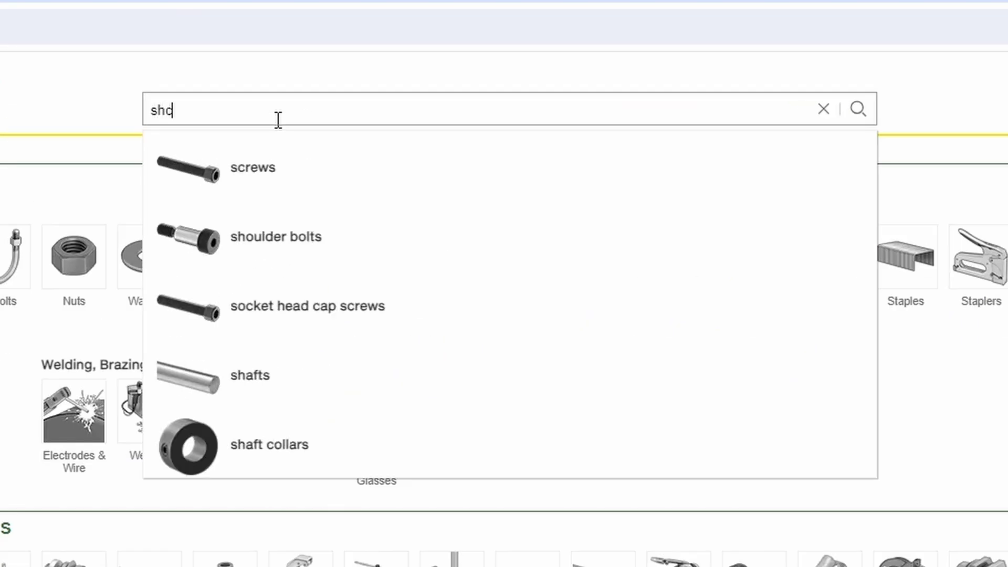
- Filter the 'shcs' results to inch 5/8"-11, 1-1/2" long socket heads and open part 91251A798
key("Return")
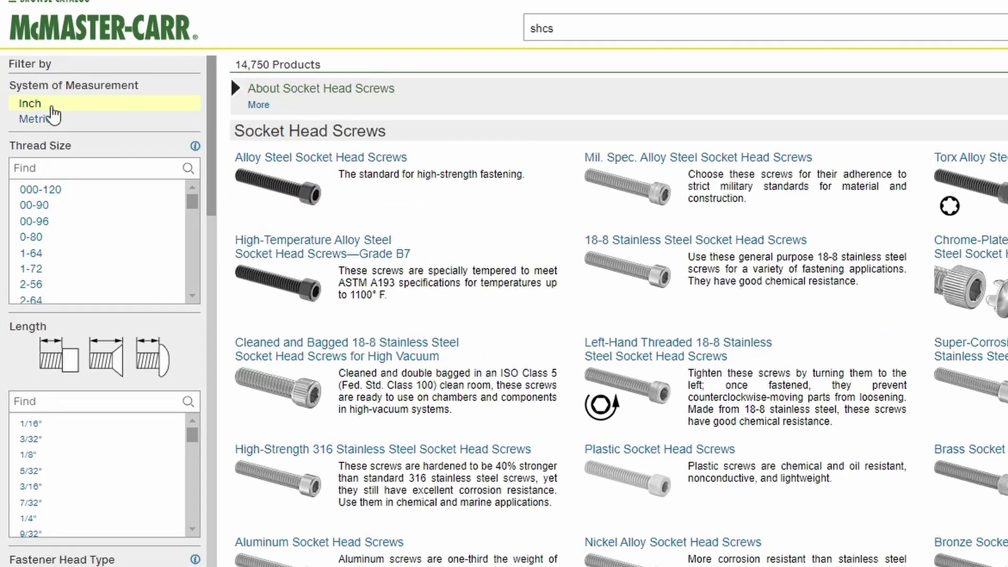
left_click(53, 106)
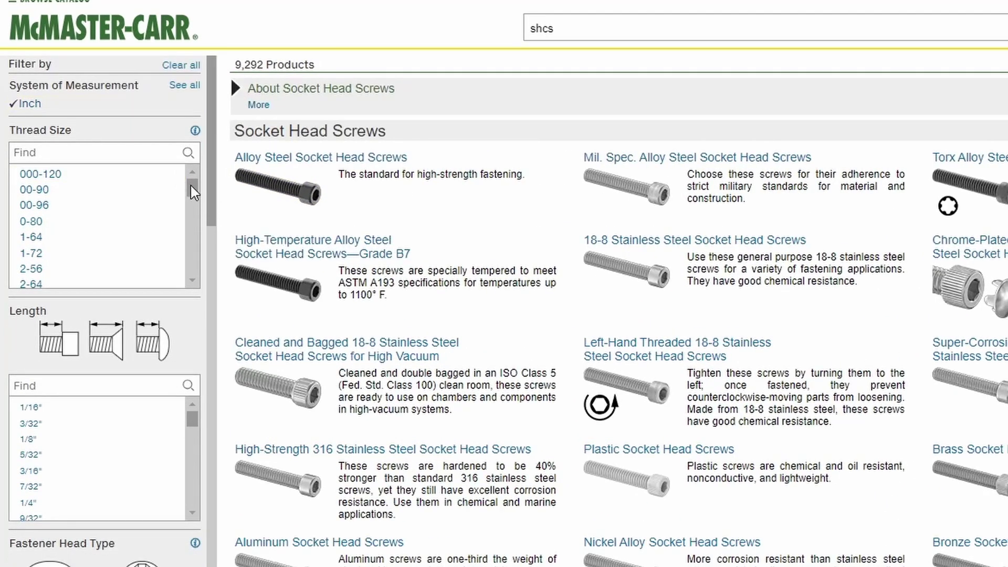
left_click_drag(191, 185, 187, 224)
scroll(95, 241, "down", 4)
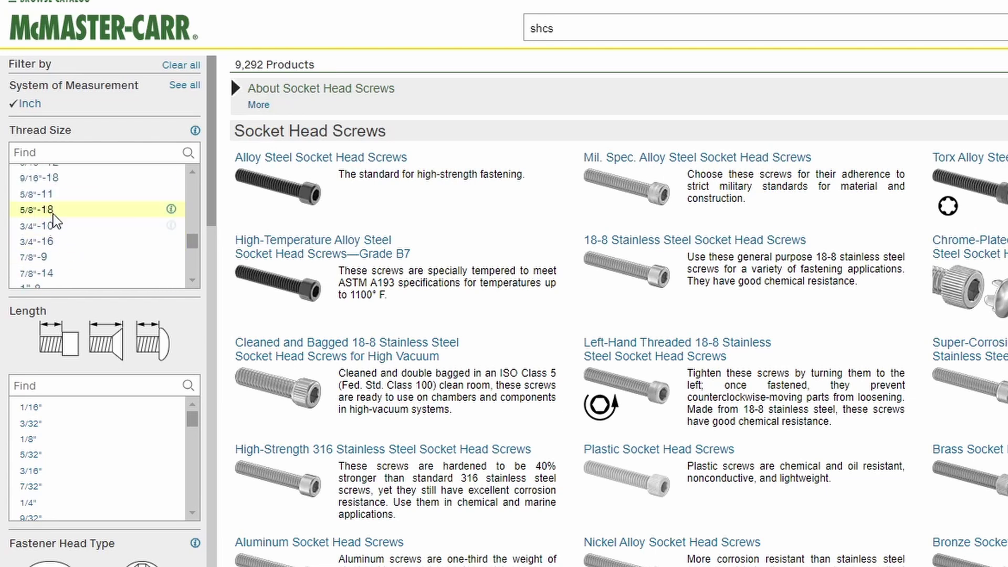
left_click(47, 196)
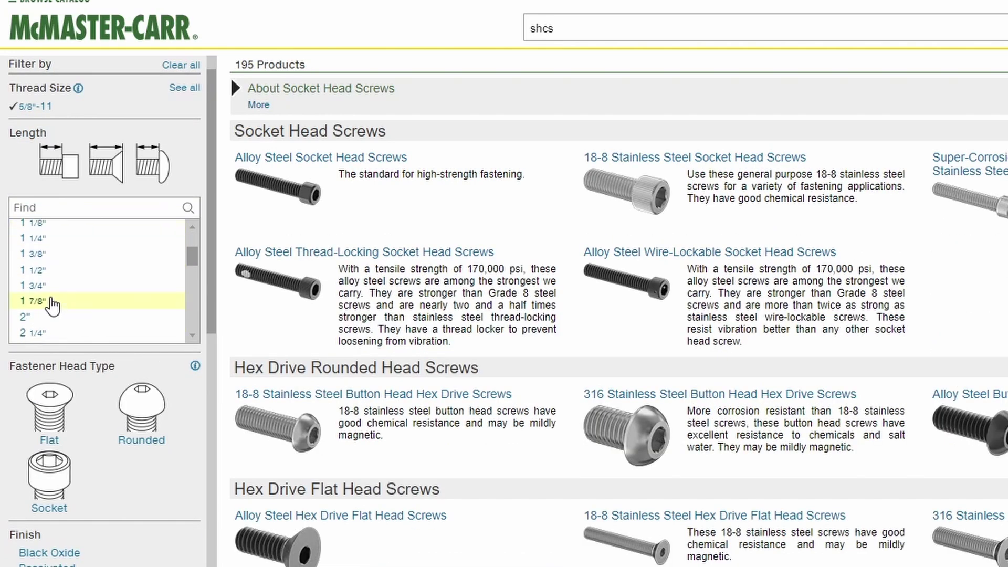
left_click(30, 271)
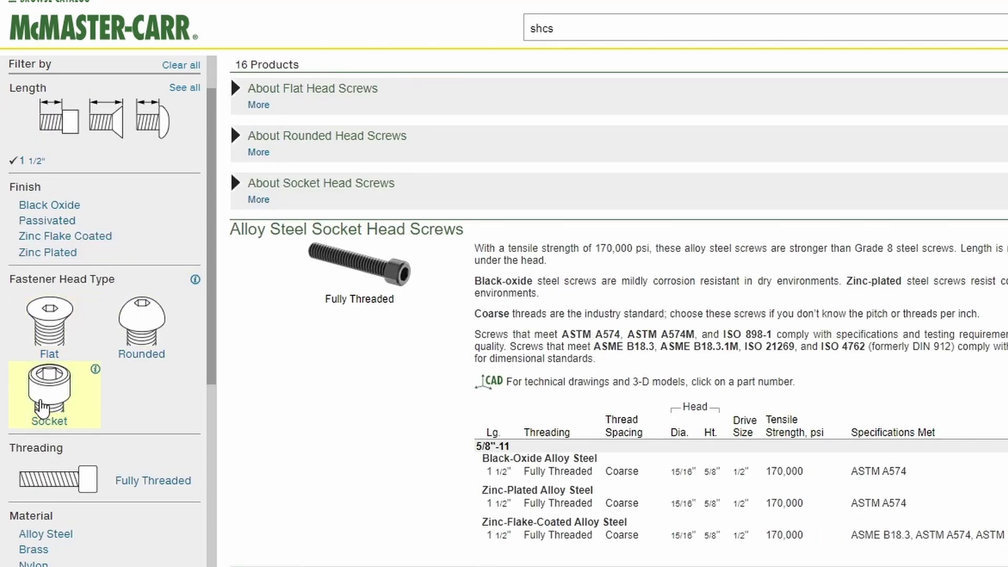
left_click(50, 382)
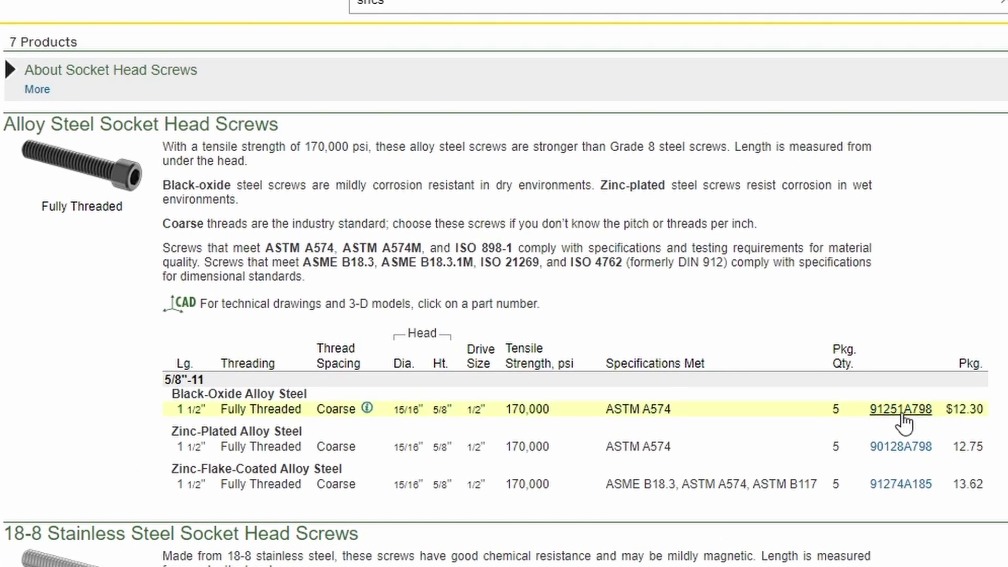
left_click(903, 418)
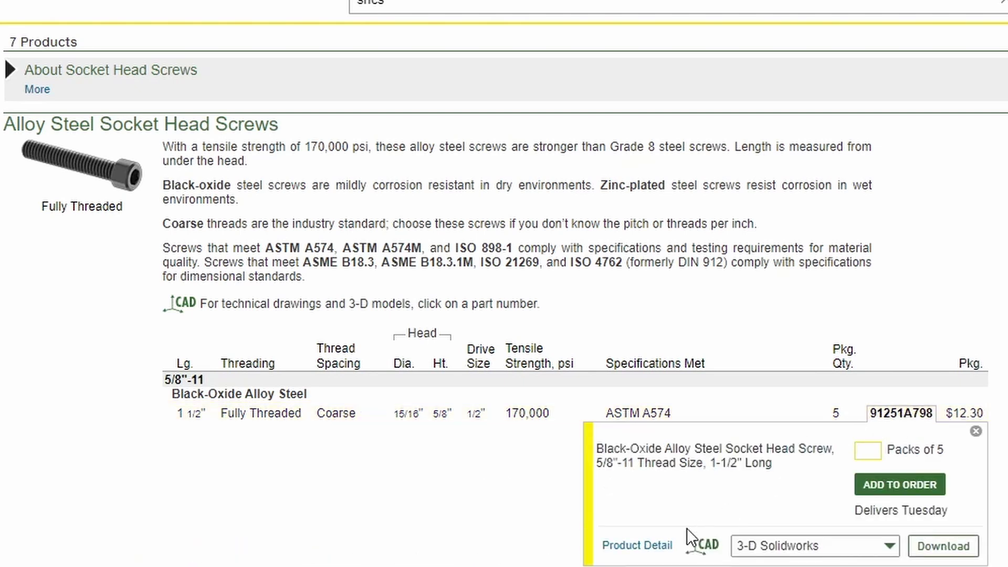
- Download the 3-D Solidworks model of screw 91251A798 from its product detail page
left_click(637, 545)
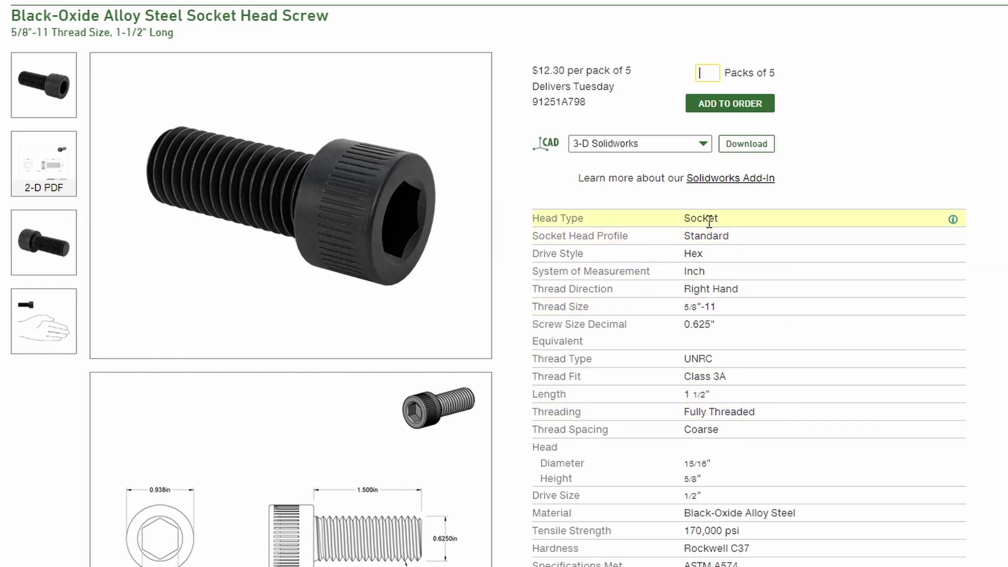
left_click(751, 305)
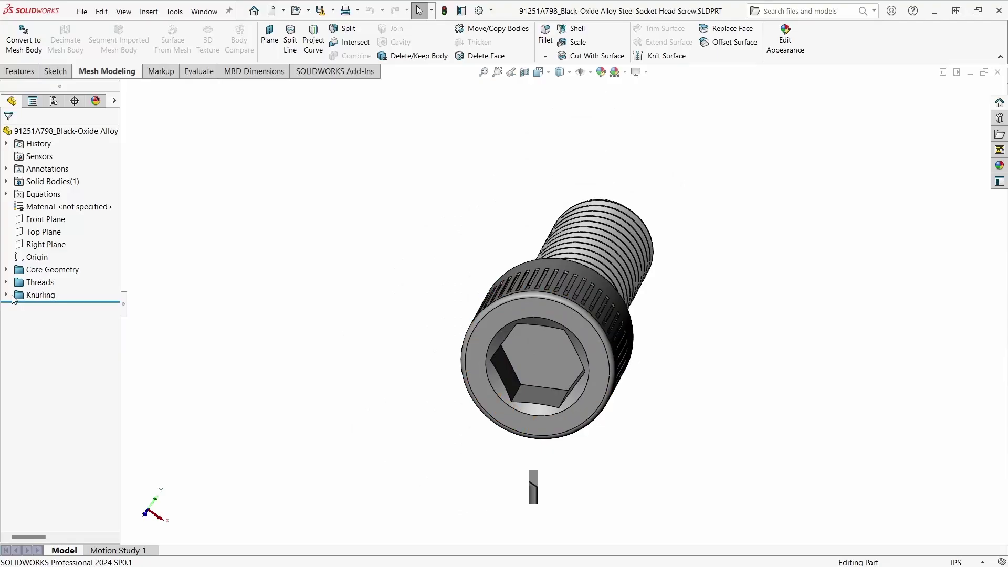
- Suppress the screw's Knurling features, then start a new blank part
left_click(7, 295)
right_click(28, 295)
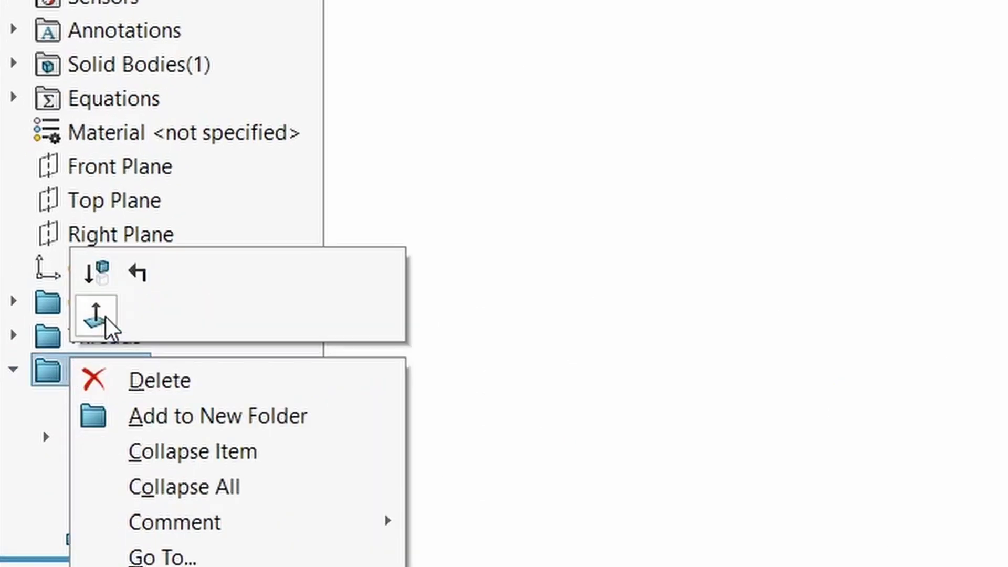
left_click(105, 270)
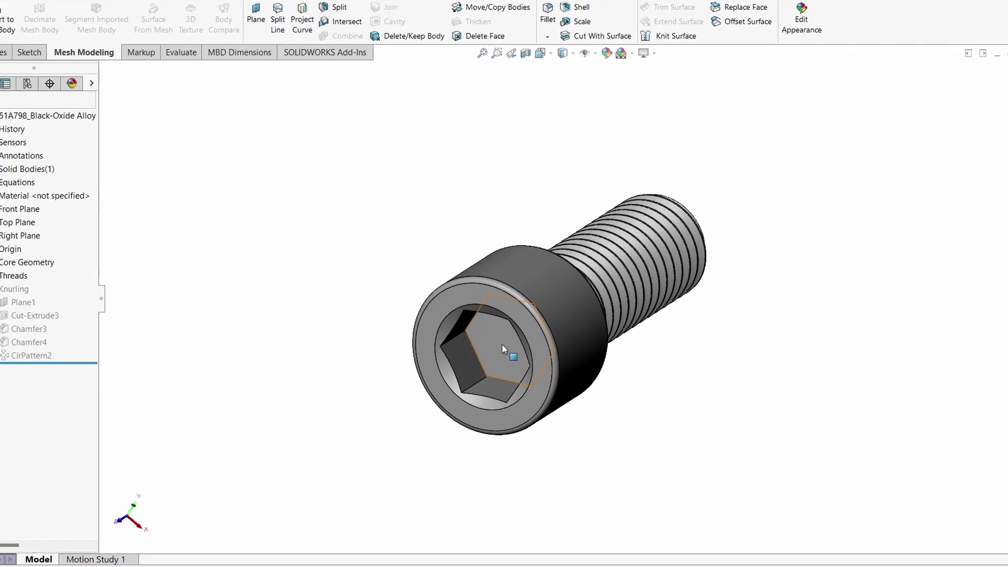
left_click(502, 345)
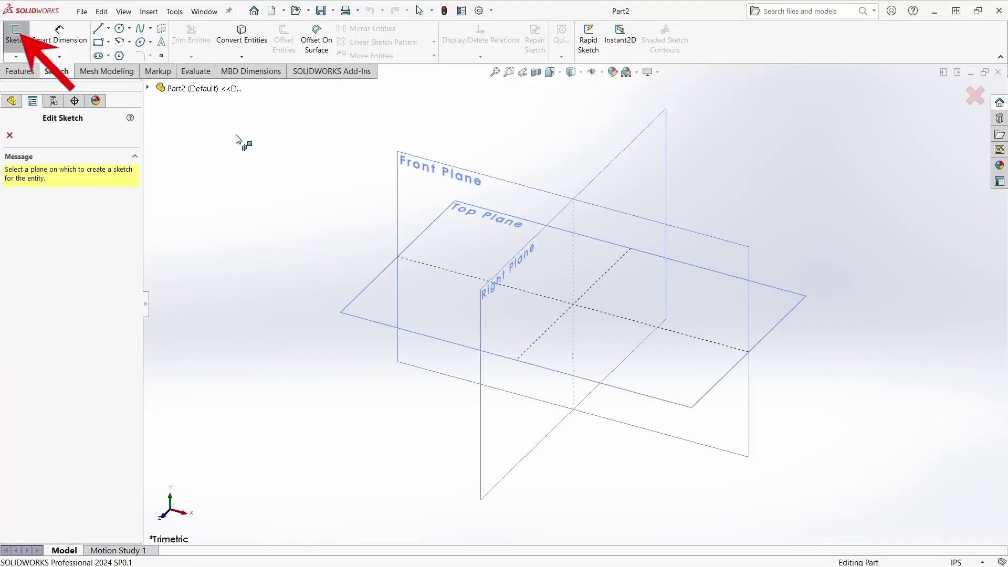
- Sketch a 0.5625 in diameter circle at the origin on the Top Plane
left_click(371, 293)
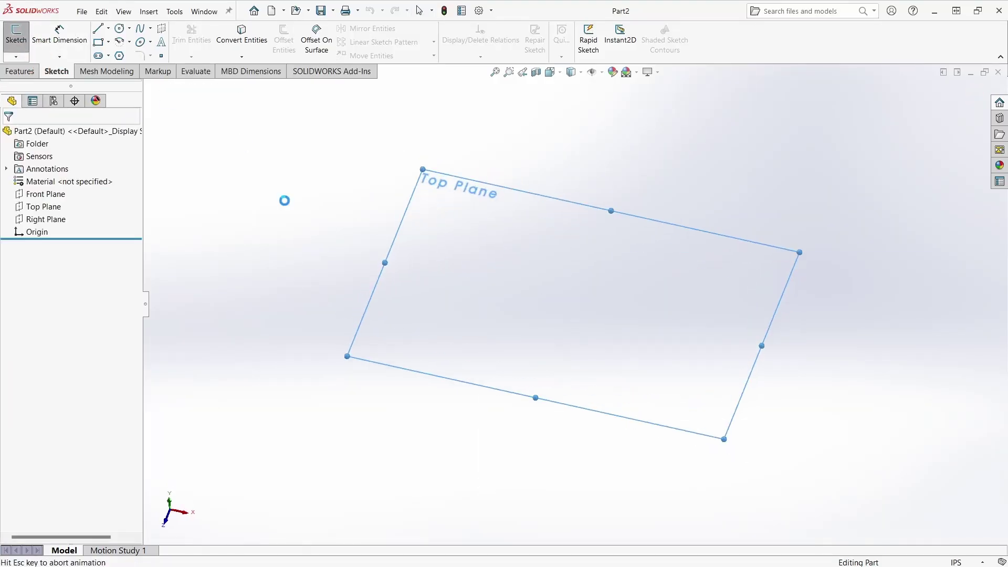
left_click(121, 29)
left_click(664, 260)
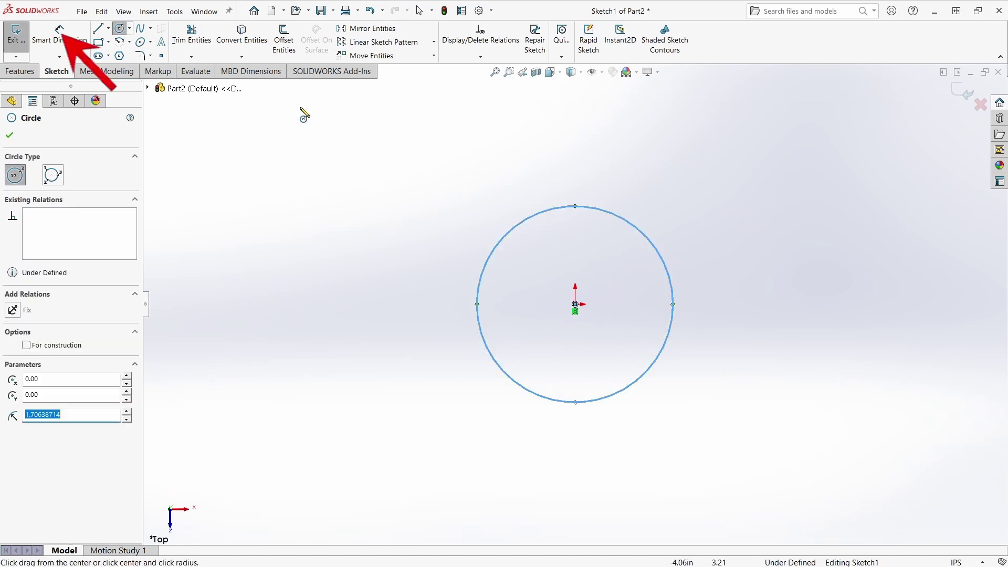
left_click(59, 32)
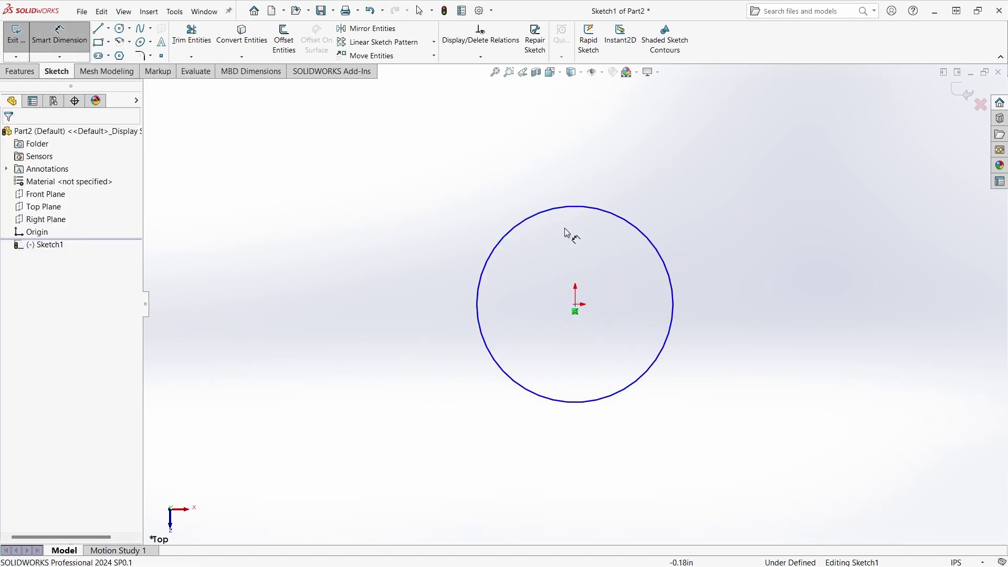
left_click(675, 307)
left_click(733, 312)
type(".56")
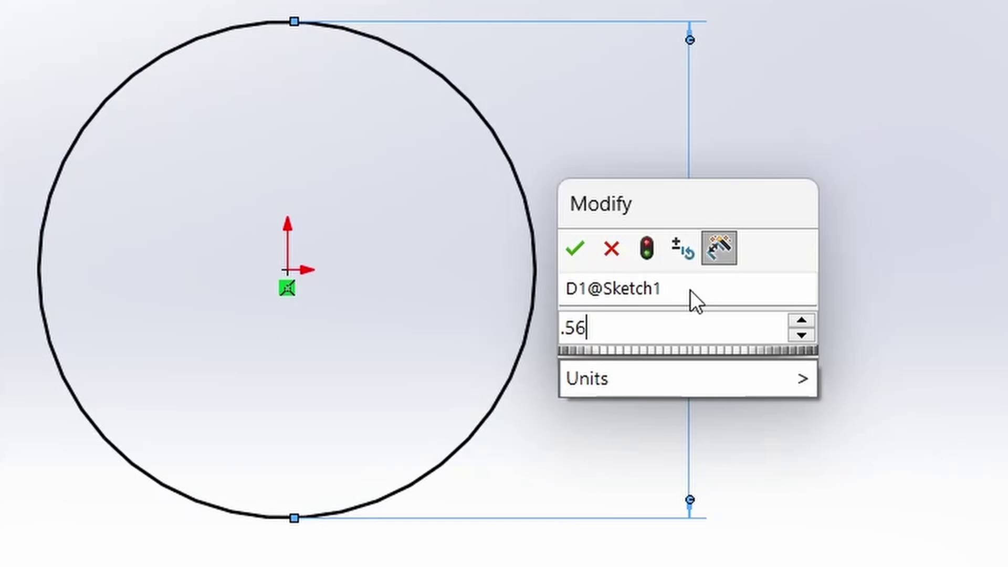
key("Return")
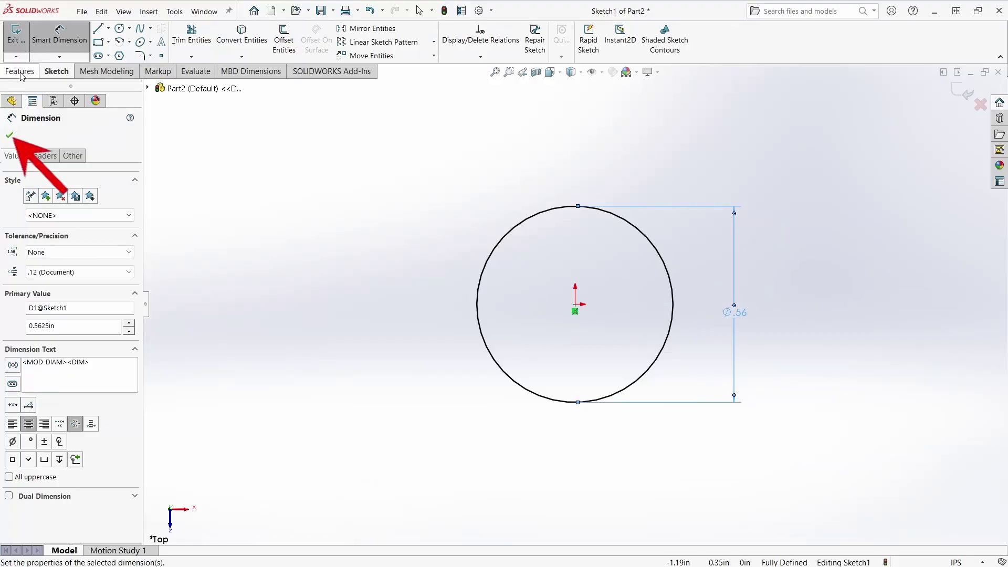
left_click(9, 137)
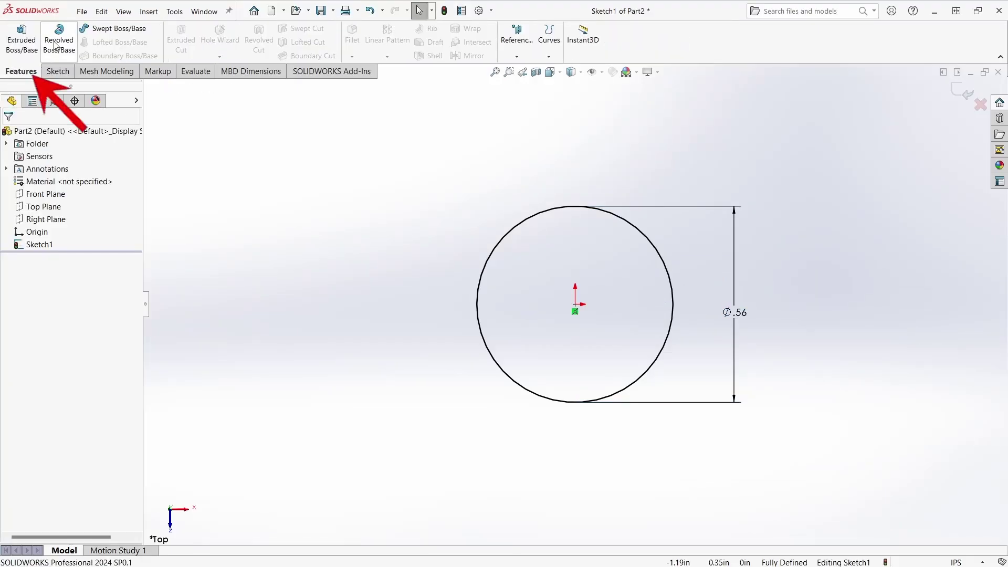
- Extrude the circle 0.375 in into a solid cylinder
left_click(25, 35)
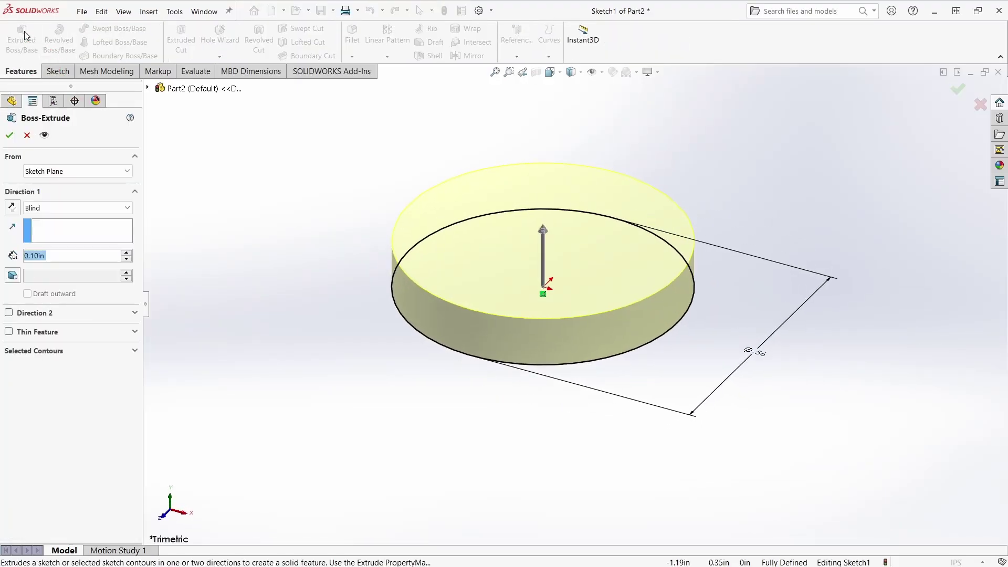
type(".375")
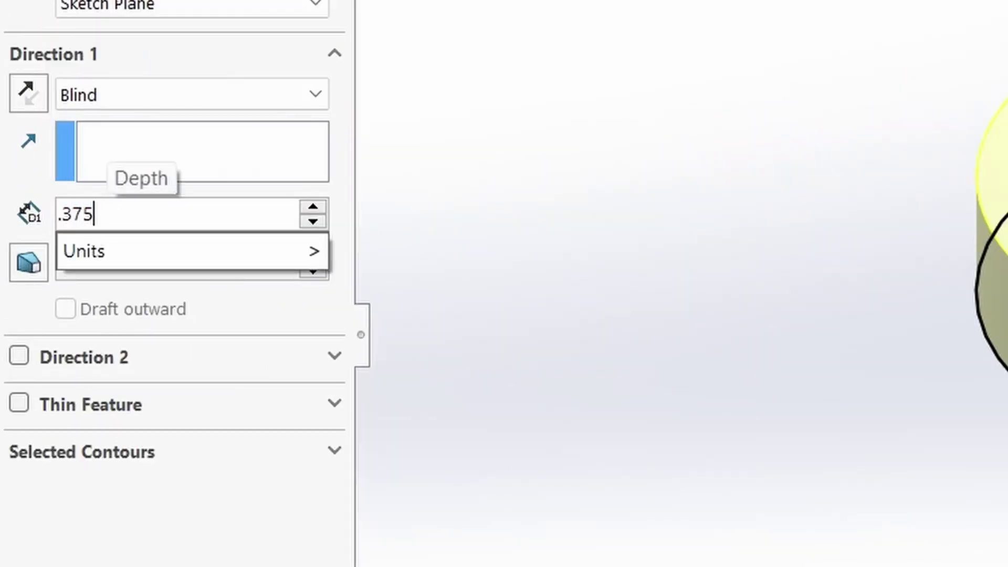
key("Return")
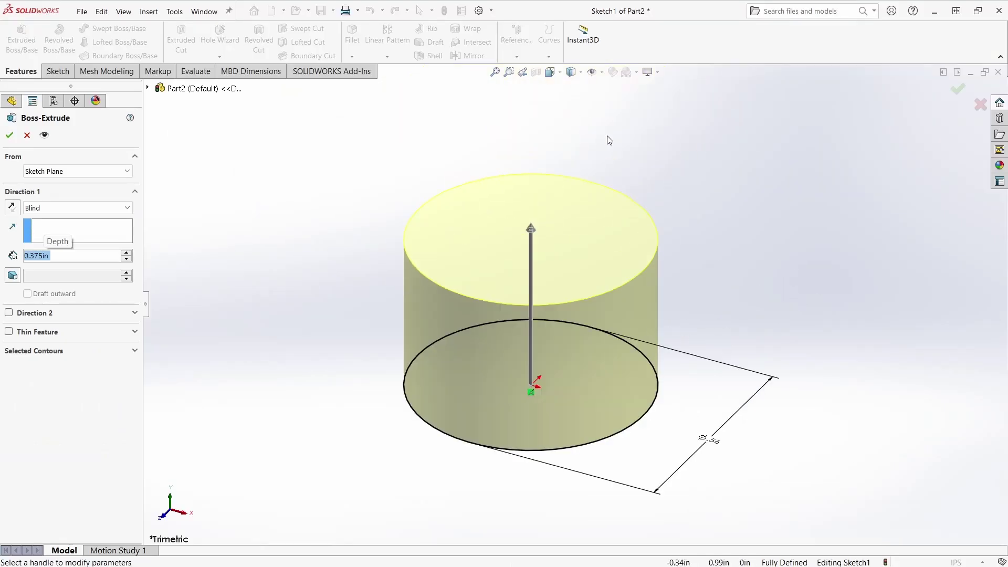
left_click(10, 135)
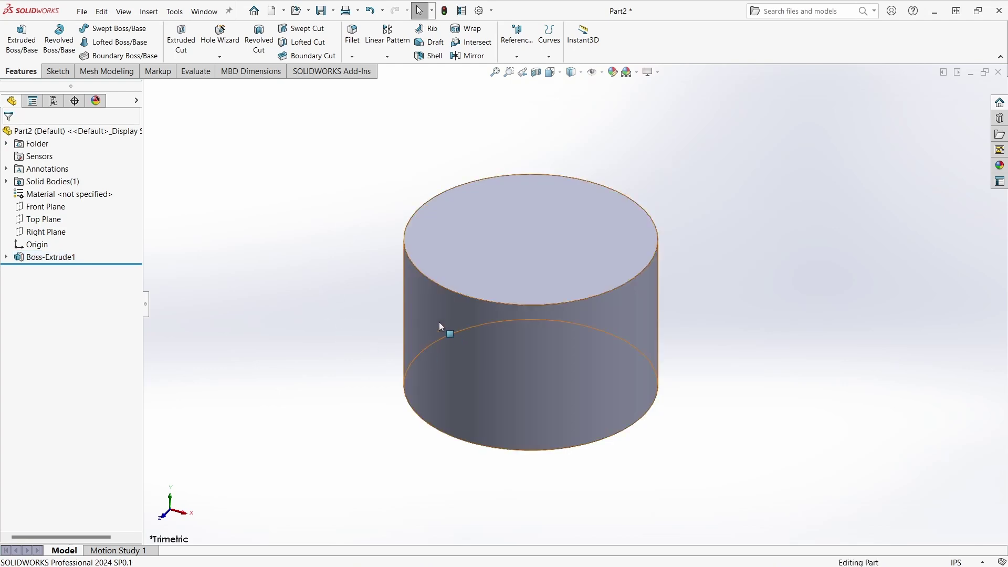
- Sketch a 0.375 in diameter circle centred on the cylinder's top face
left_click(58, 71)
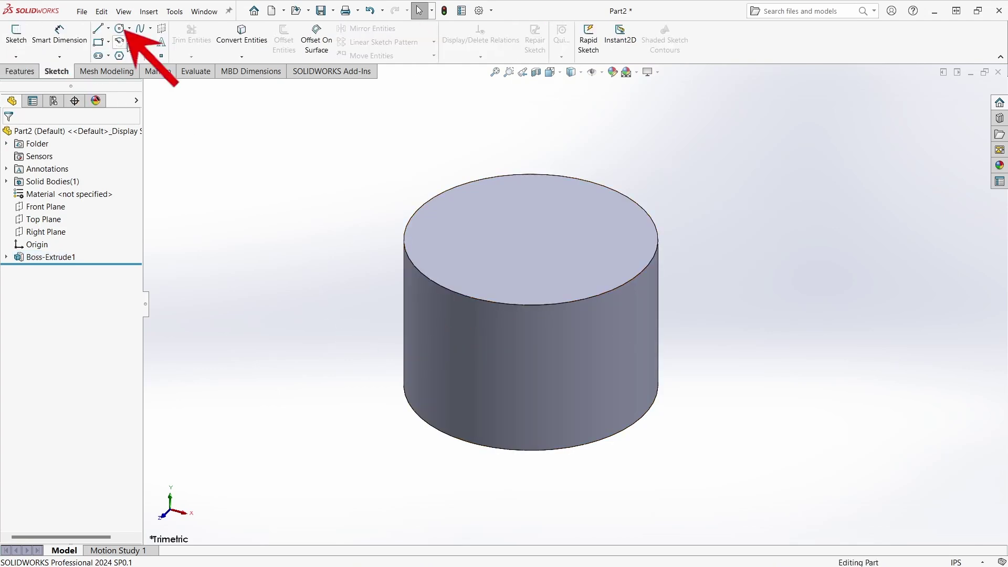
left_click(120, 29)
left_click(537, 241)
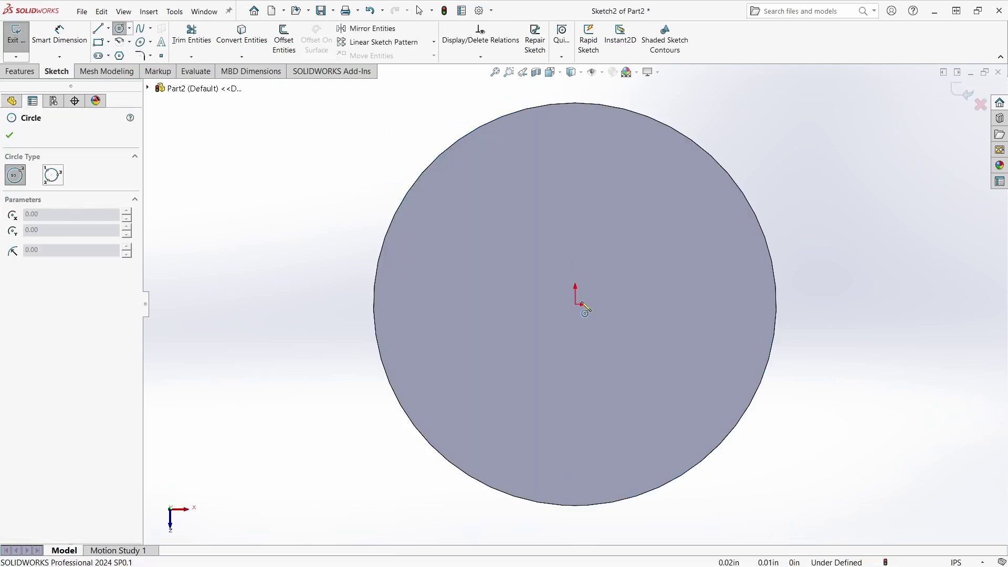
left_click(575, 304)
left_click(675, 265)
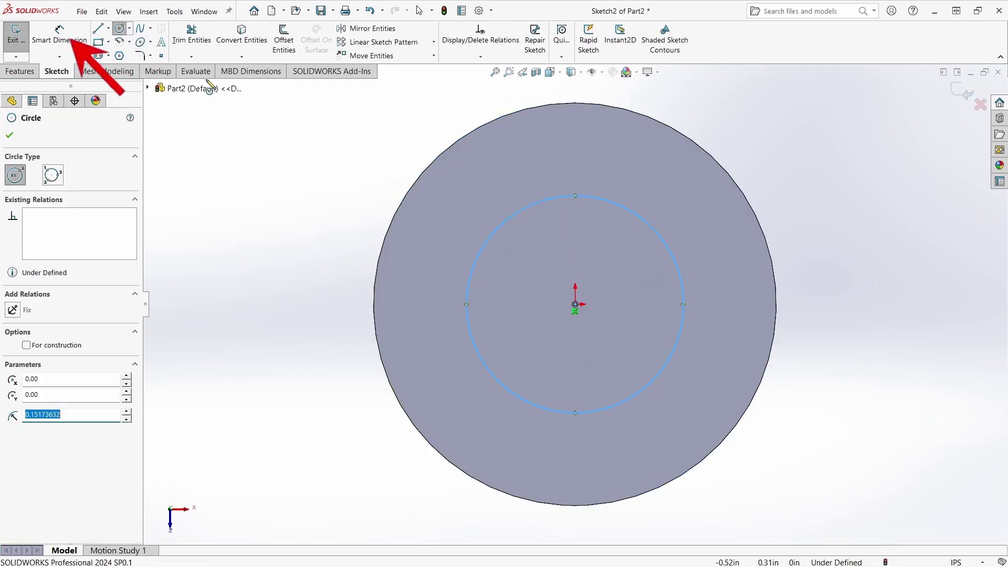
left_click(60, 42)
left_click(685, 303)
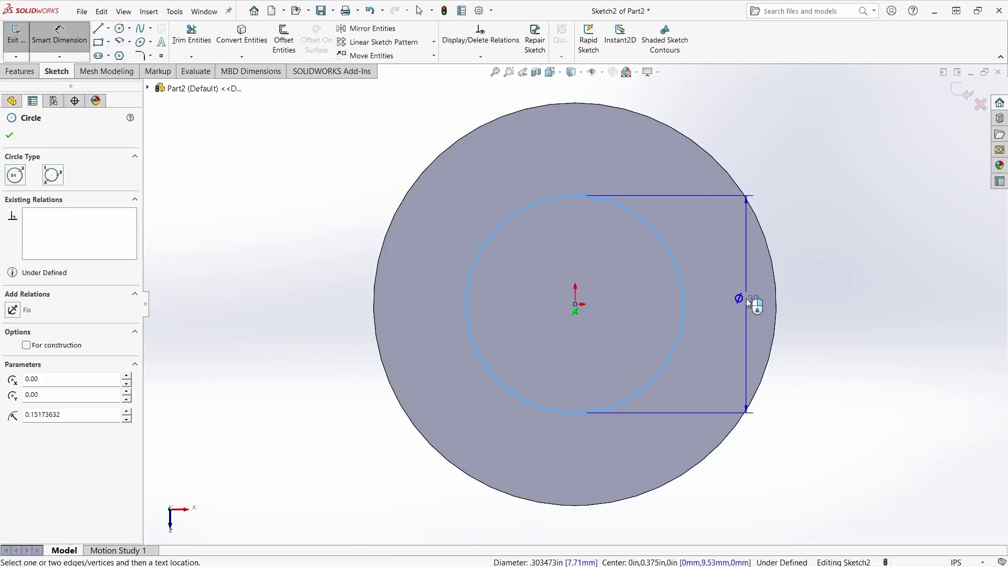
left_click(840, 304)
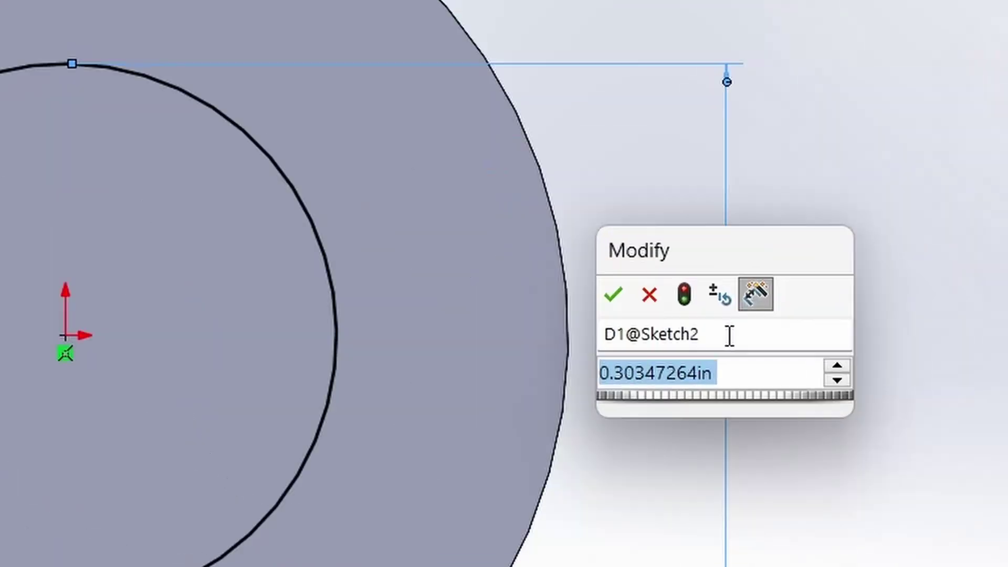
type(".375")
key("Return")
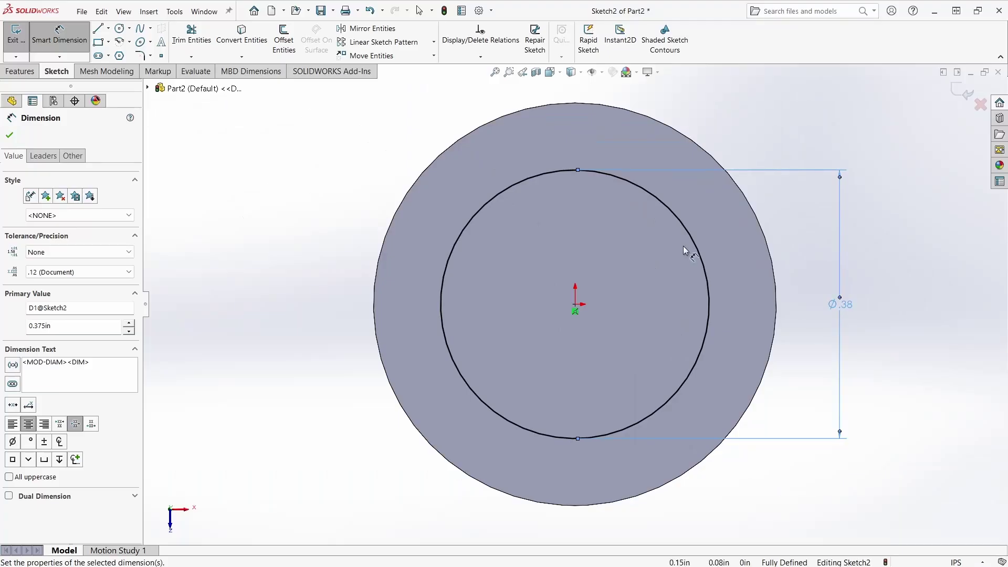
- Extrude the 0.375 in circle 1 in upward to form the shank
scroll(310, 304, "up", 3)
key("ctrl+7")
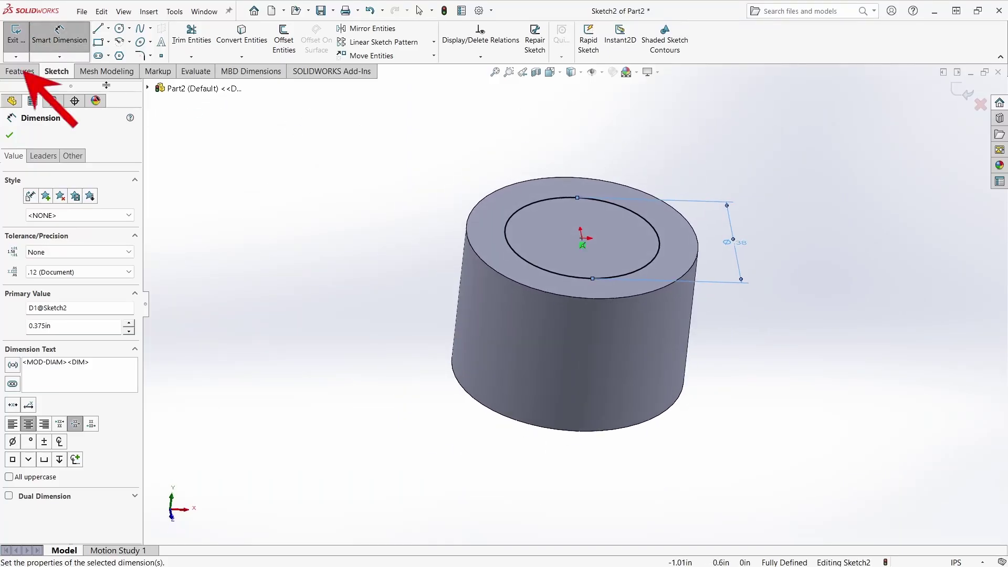
left_click(20, 71)
left_click(23, 37)
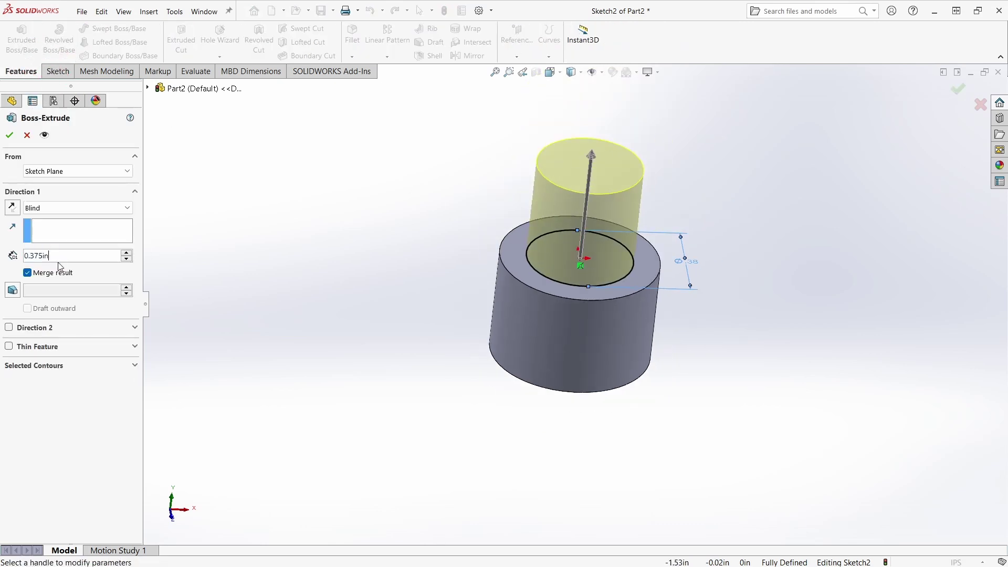
left_click_drag(52, 256, 21, 253)
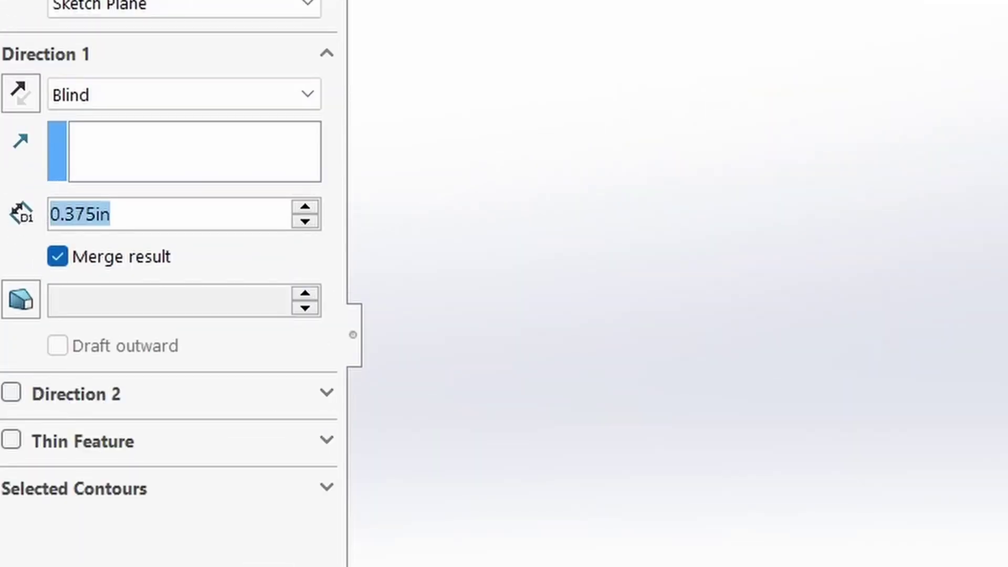
type("1")
key("Return")
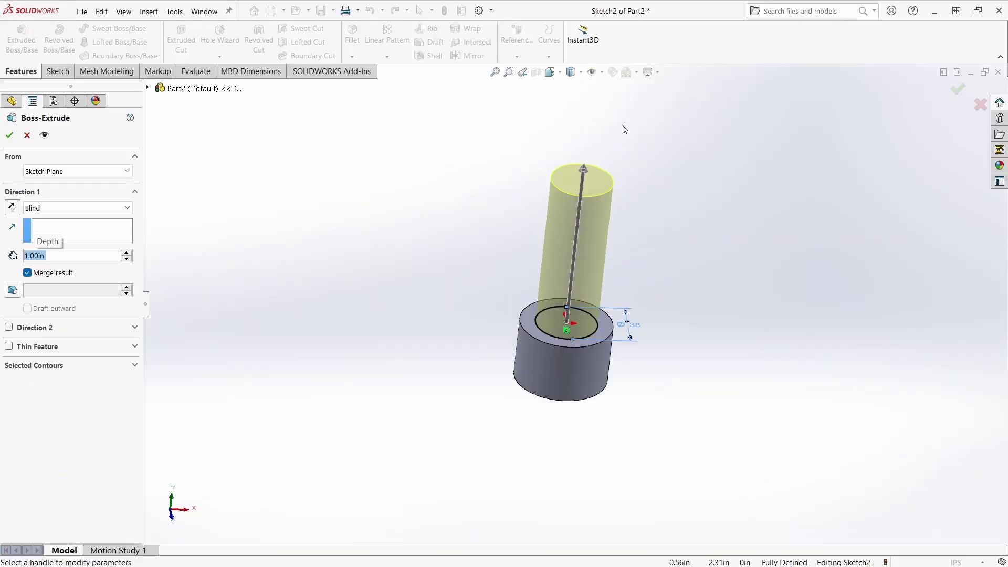
scroll(659, 154, "down", 2)
scroll(479, 366, "up", 1)
scroll(502, 395, "down", 2)
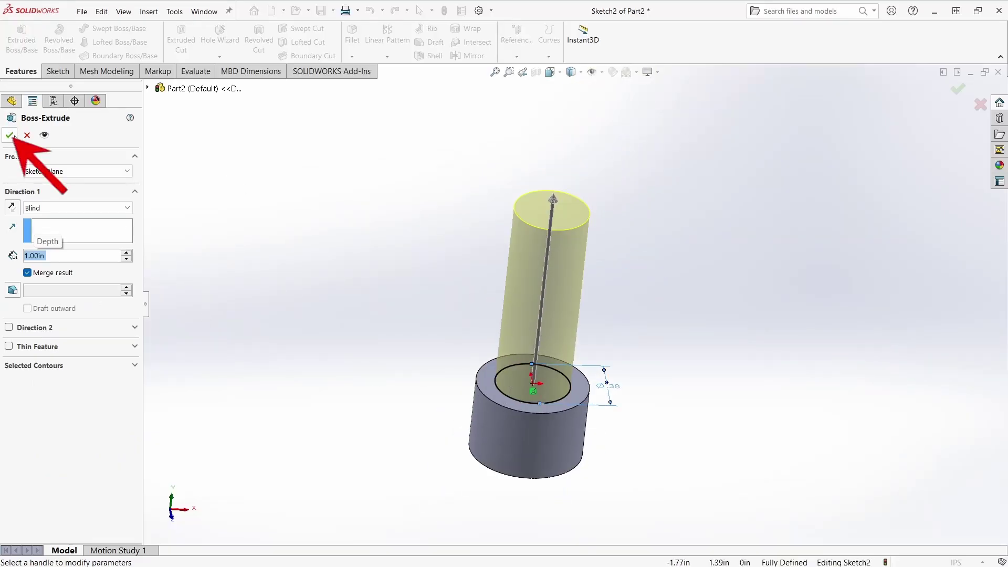
left_click(10, 135)
middle_click_drag(333, 219, 168, 100)
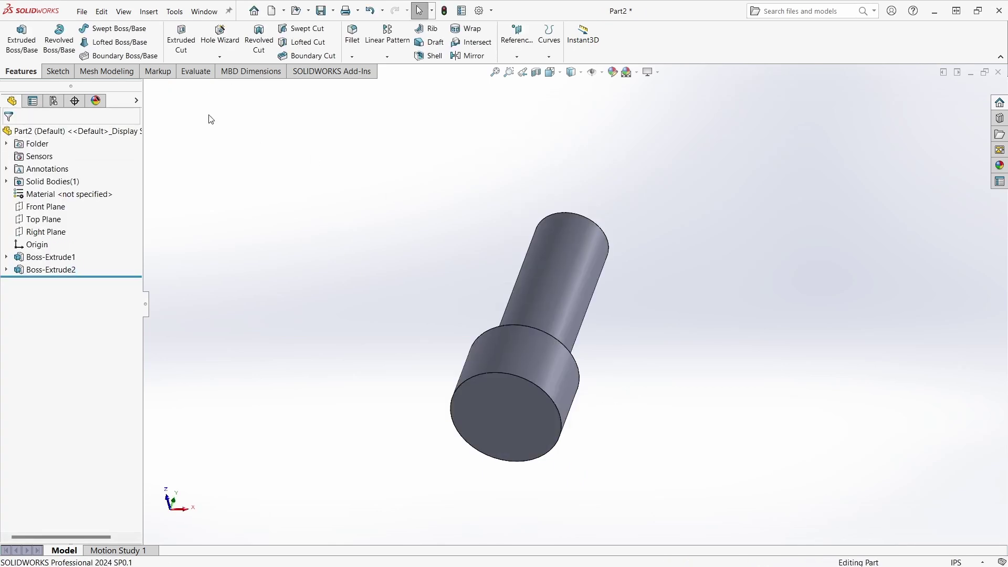
- Sketch a hexagon centred on the origin on the head's end face
left_click(58, 71)
left_click(11, 33)
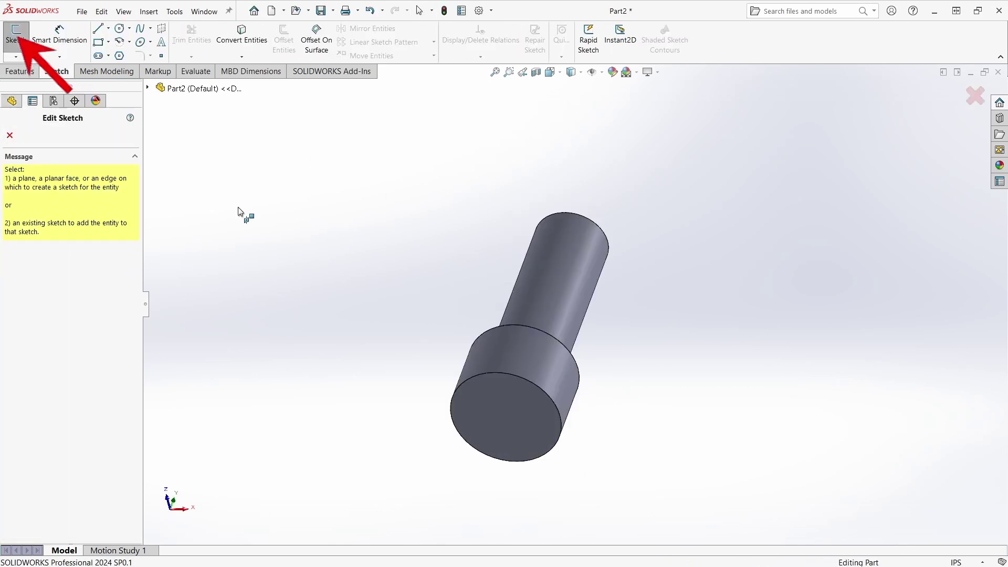
left_click(506, 417)
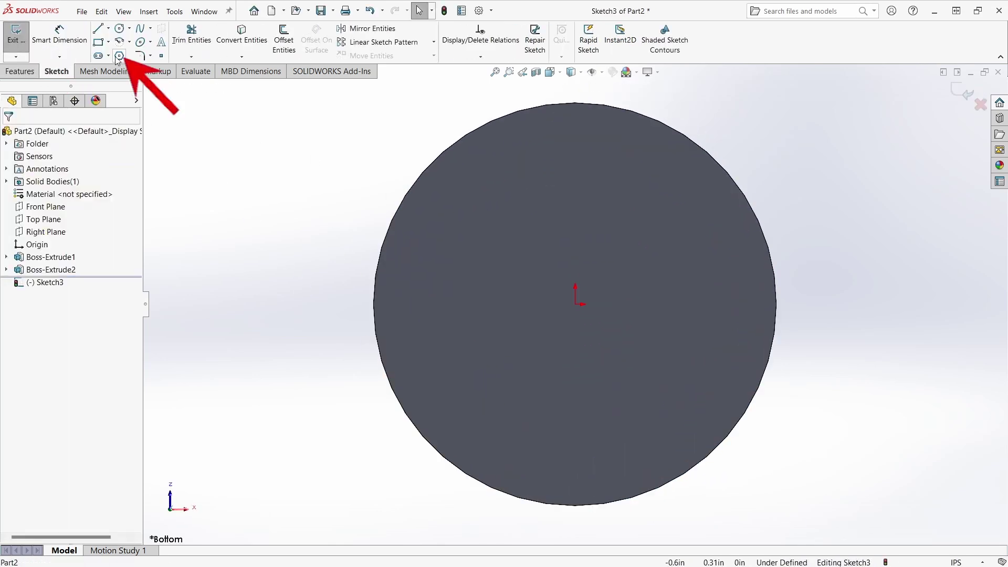
left_click(118, 56)
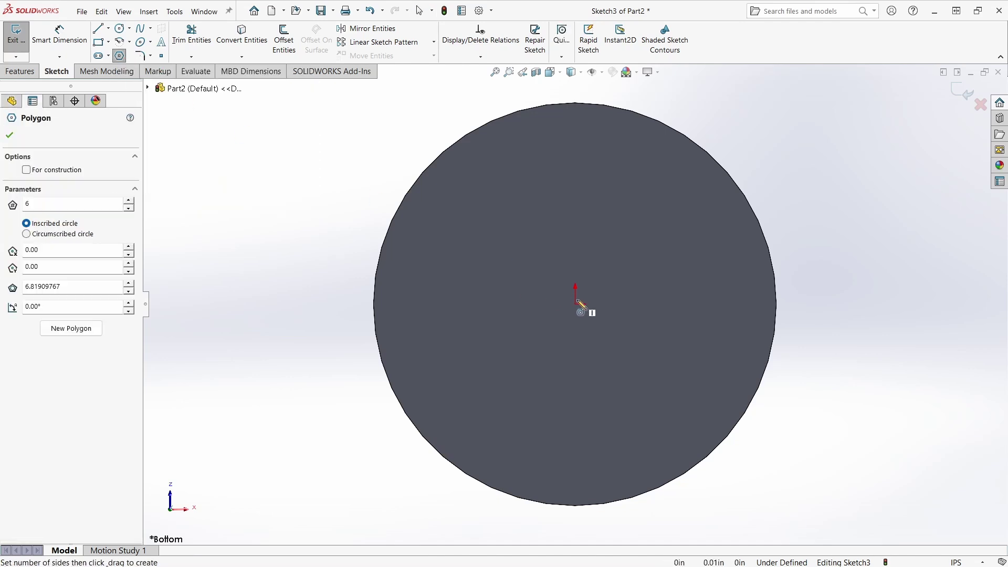
left_click_drag(578, 307, 635, 217)
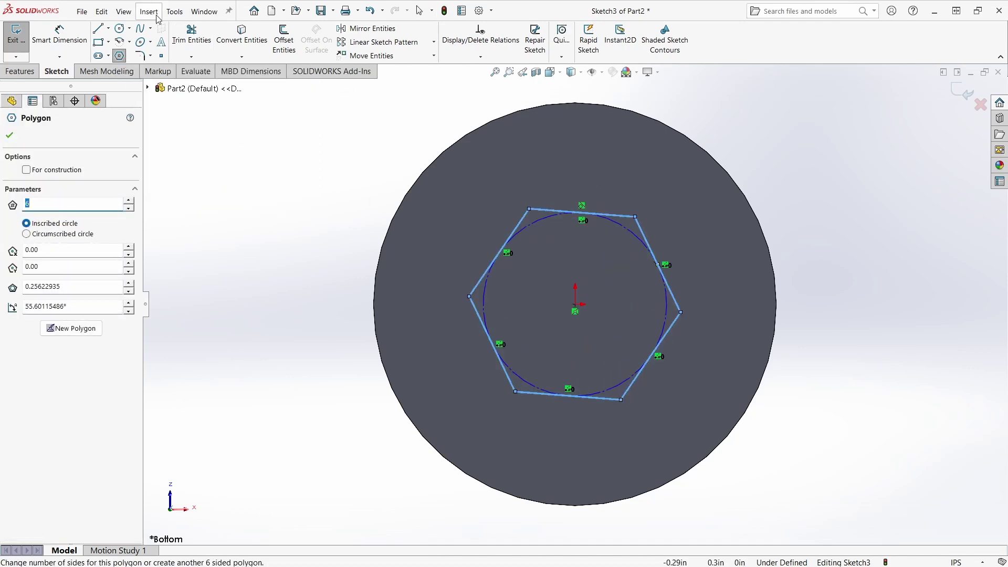
- Set the hexagon's inscribed circle to 0.3125 in and make its top edge horizontal
left_click(61, 32)
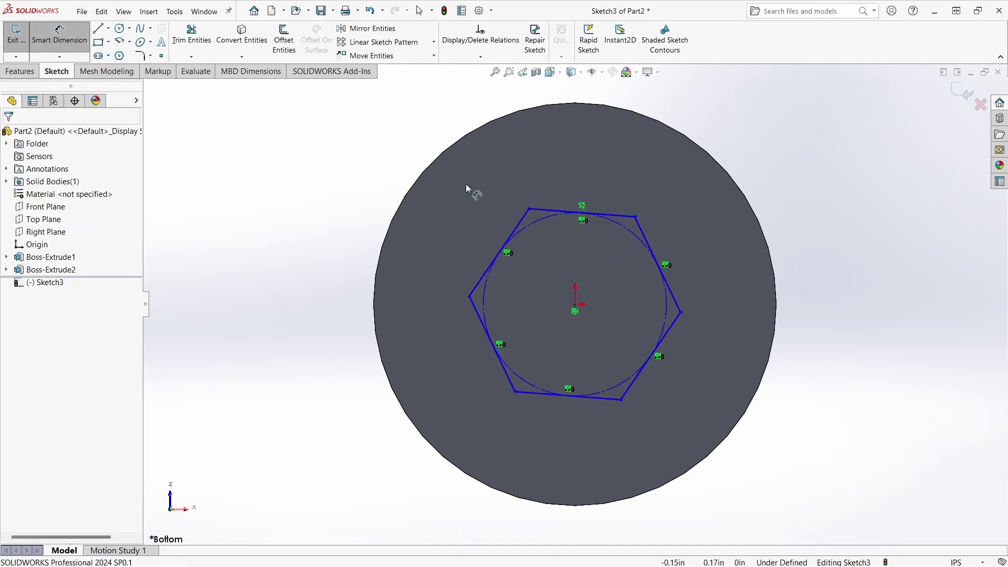
left_click(622, 228)
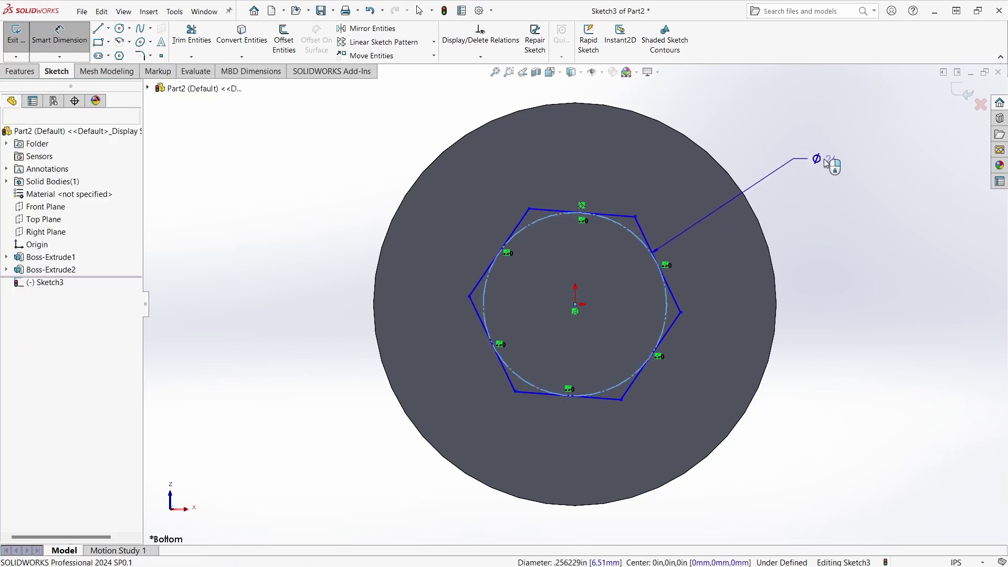
left_click(827, 161)
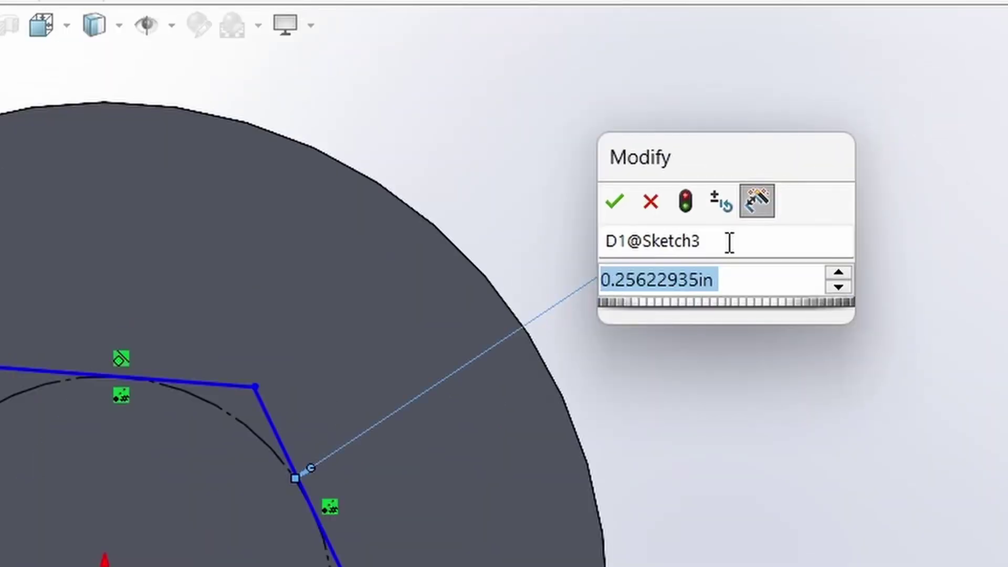
key("BackSpace")
type(".3125")
key("Return")
key("Escape")
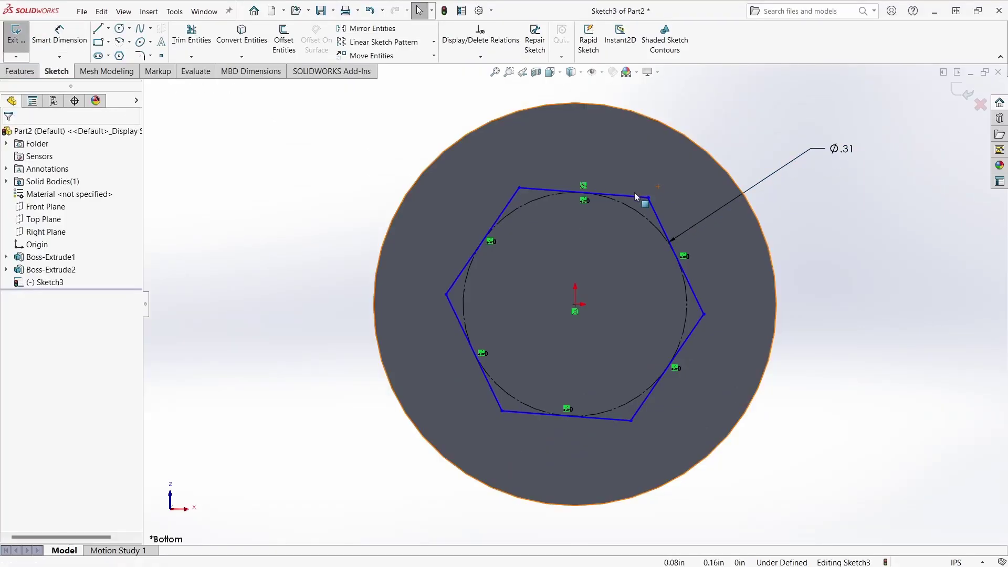
left_click(630, 195)
left_click(661, 148)
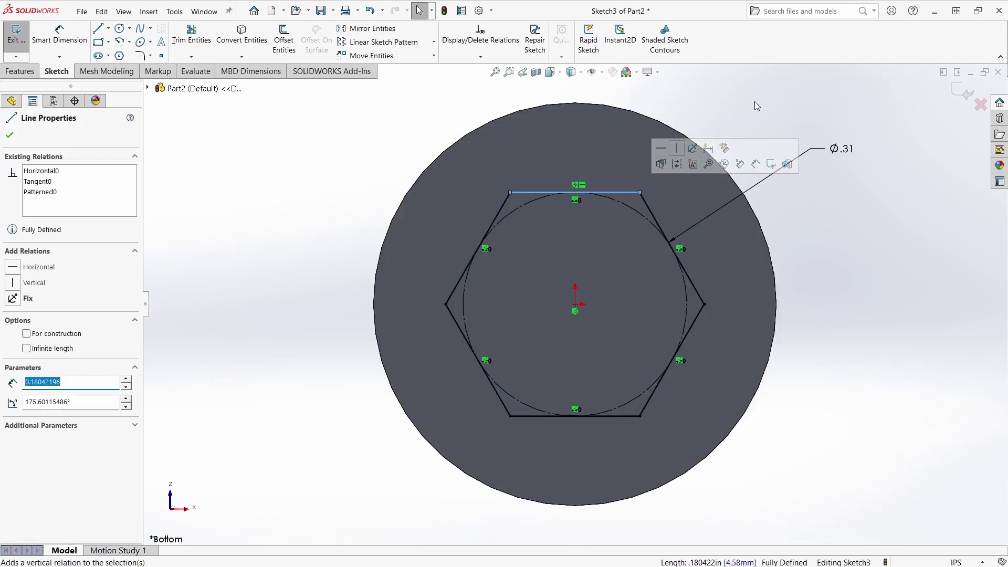
left_click(754, 101)
- Cut the hexagon into the head as an extruded cut
left_click(25, 74)
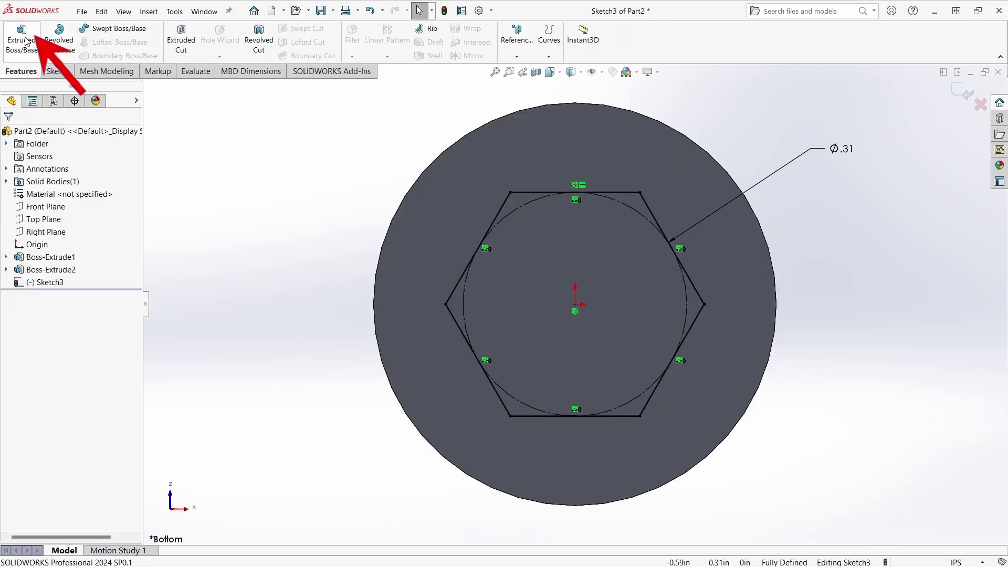
left_click(183, 47)
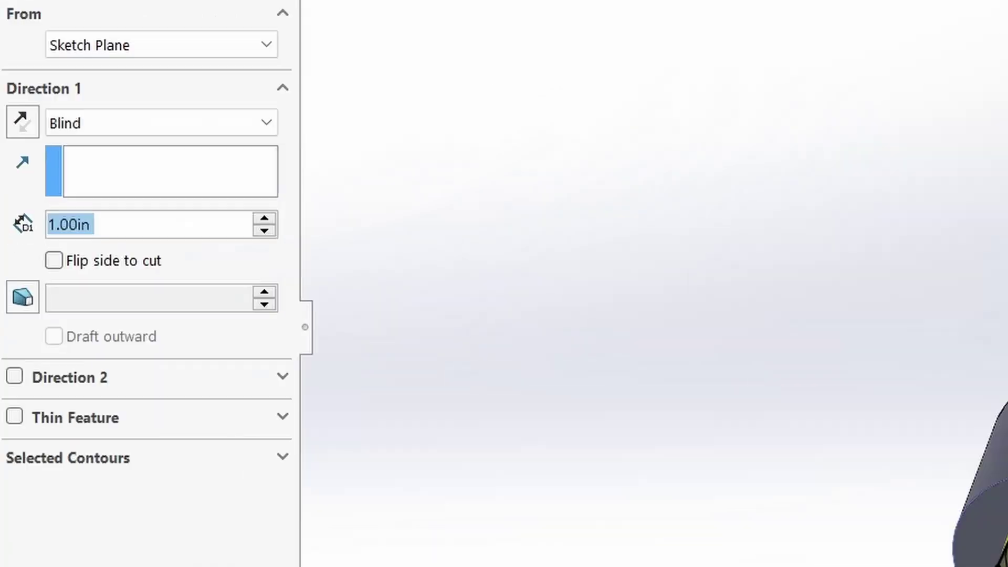
type(".3125")
key("Return")
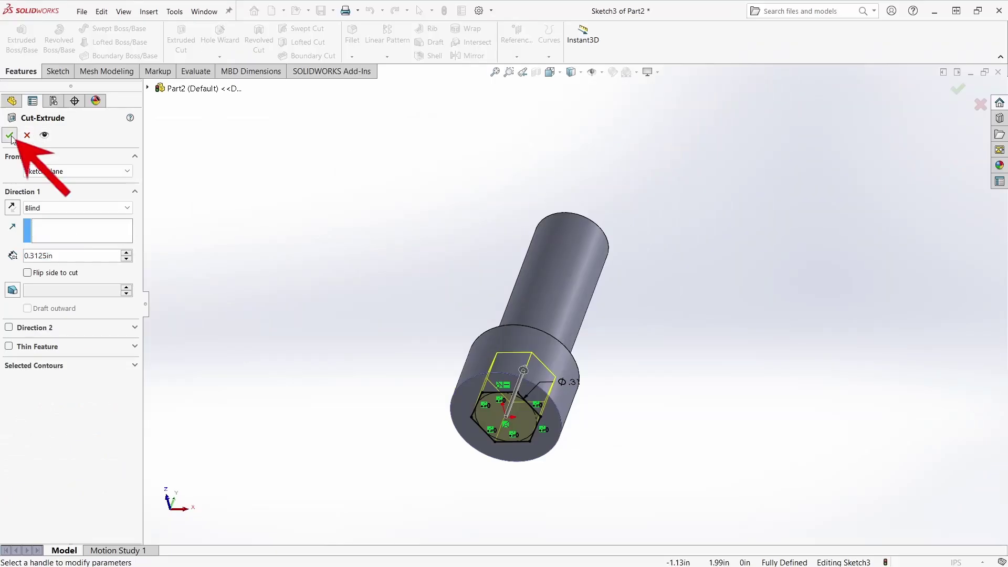
left_click(9, 135)
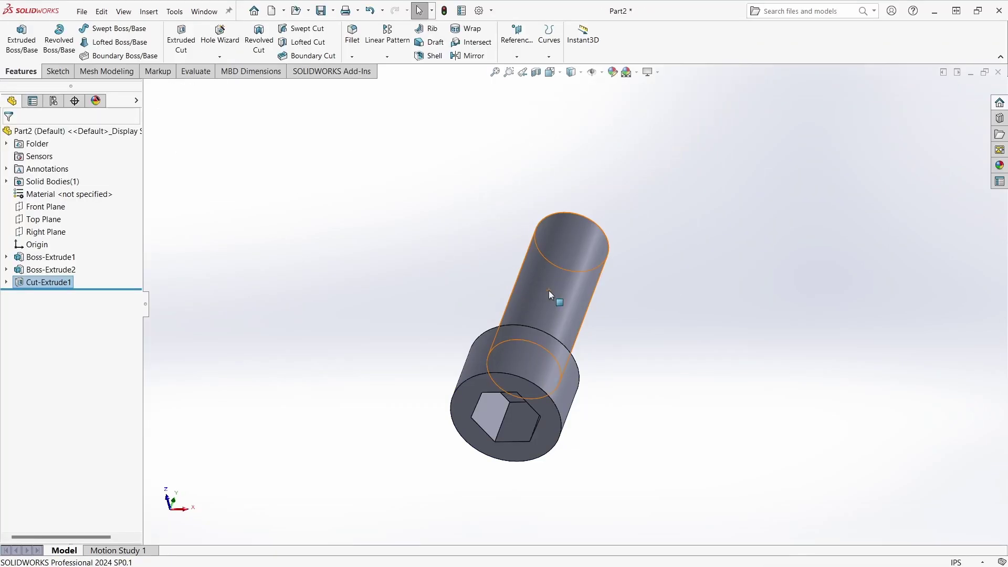
- Inspect the hex socket in a section view of the part
scroll(549, 291, "down", 3)
middle_click_drag(549, 291, 462, 301)
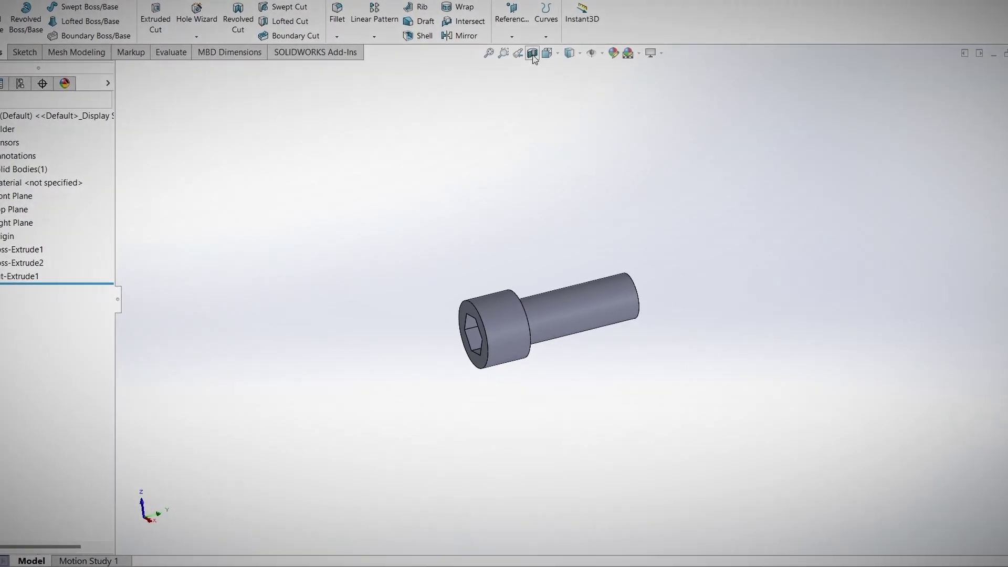
left_click(532, 53)
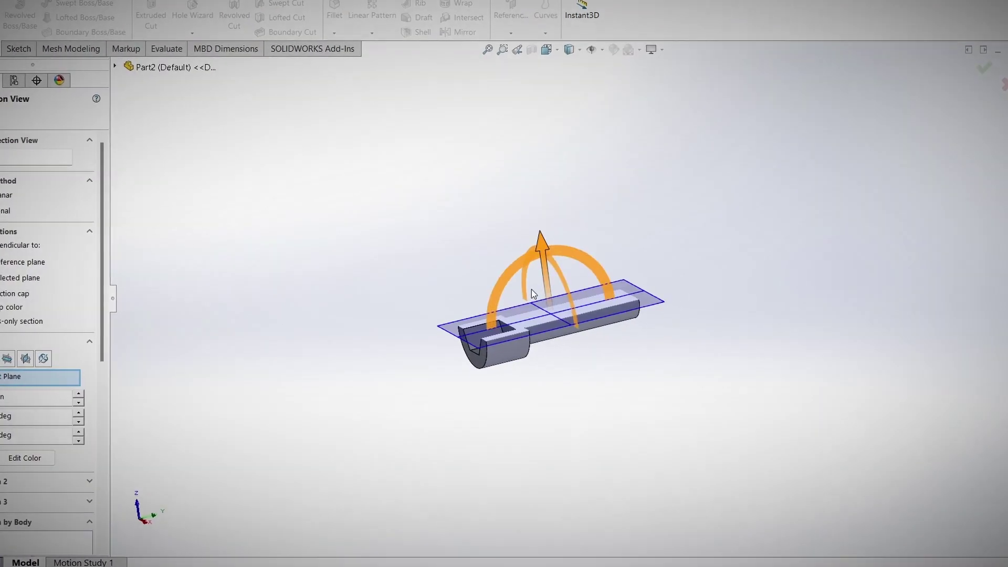
middle_click_drag(558, 214, 588, 420)
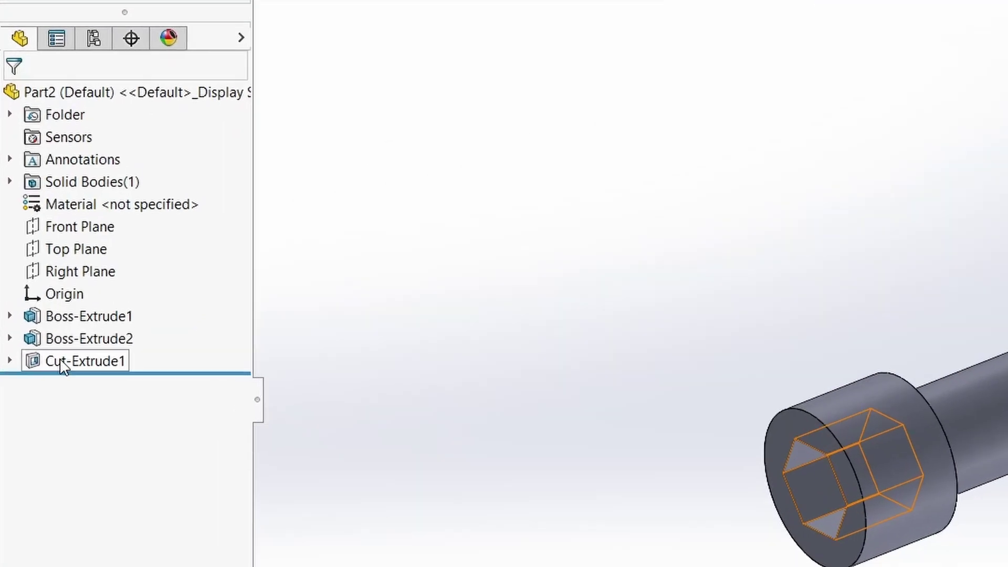
- Edit the hex socket cut to a depth of 0.182 in
left_click(62, 365)
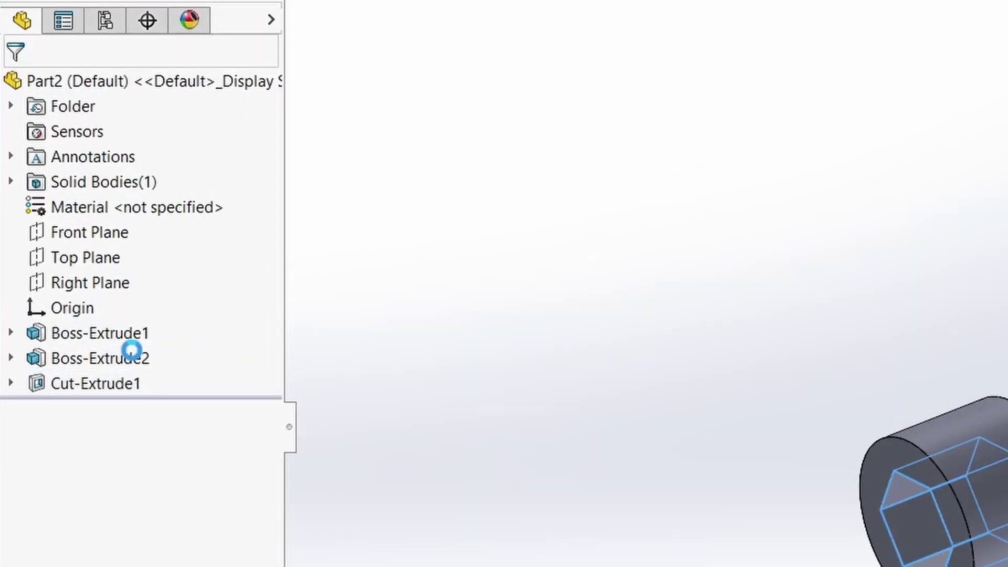
left_click(78, 304)
key("BackSpace")
type(".182")
key("Return")
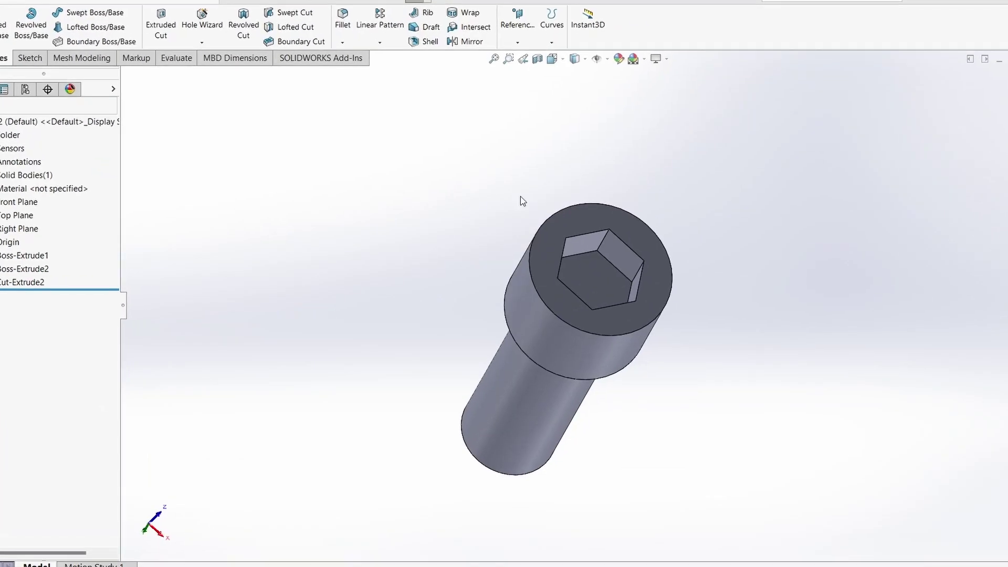
- Sketch a circle centred on the origin enclosing the hex socket on the head face
middle_click_drag(673, 240, 645, 168)
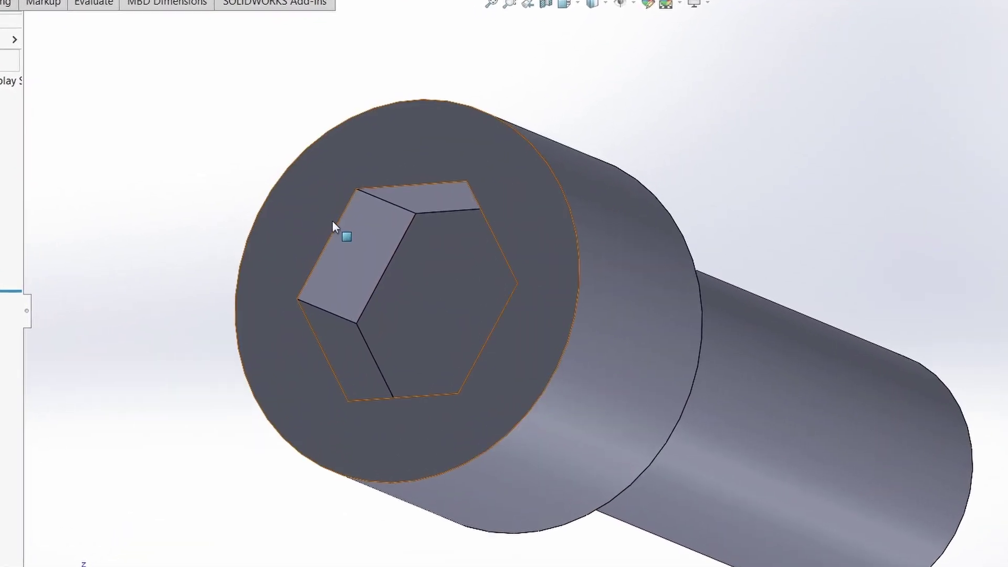
left_click(331, 223)
left_click(58, 72)
left_click(17, 34)
left_click(423, 186)
left_click(120, 28)
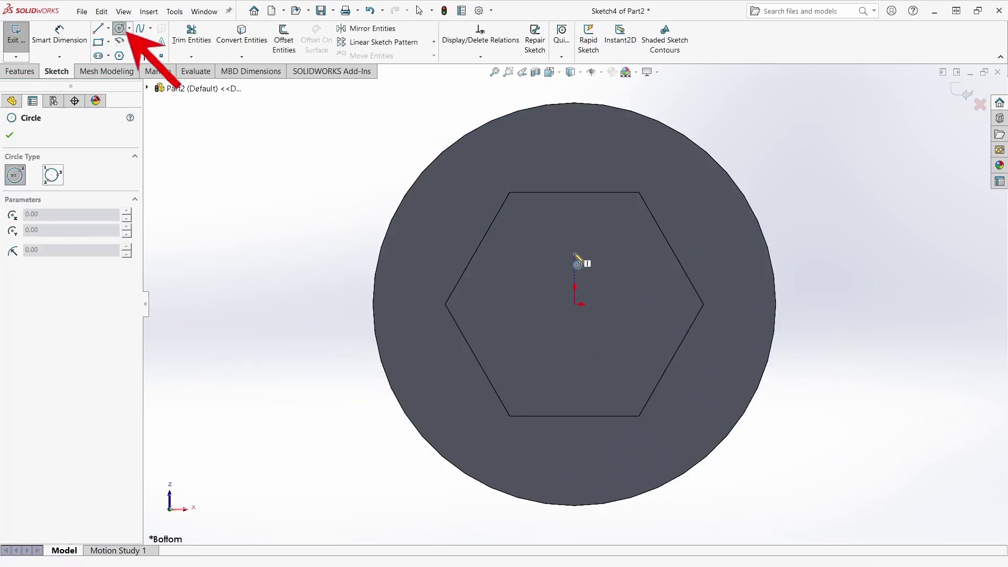
left_click(575, 303)
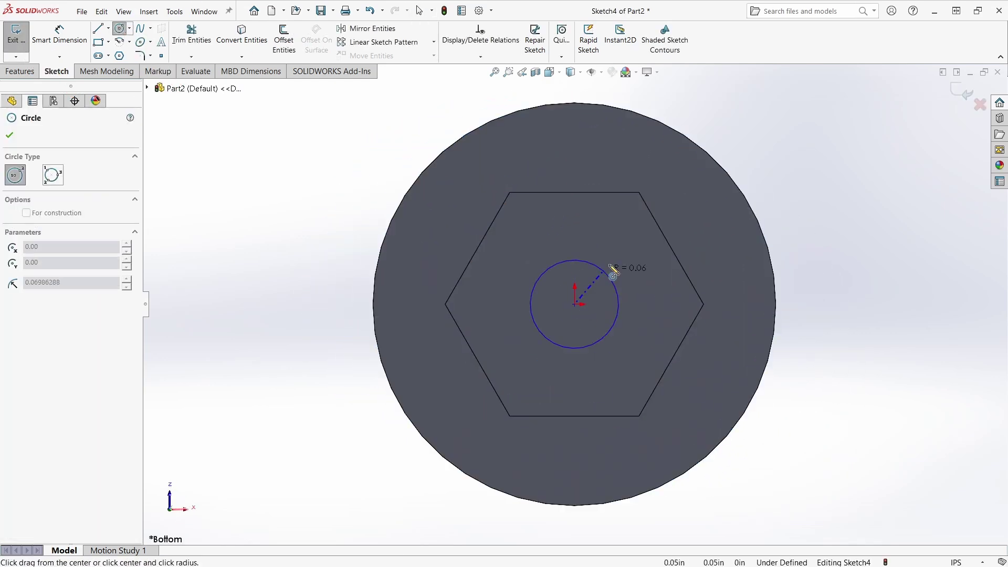
left_click(668, 205)
- Dimension the enclosing circle to 0.385 in diameter
left_click(58, 34)
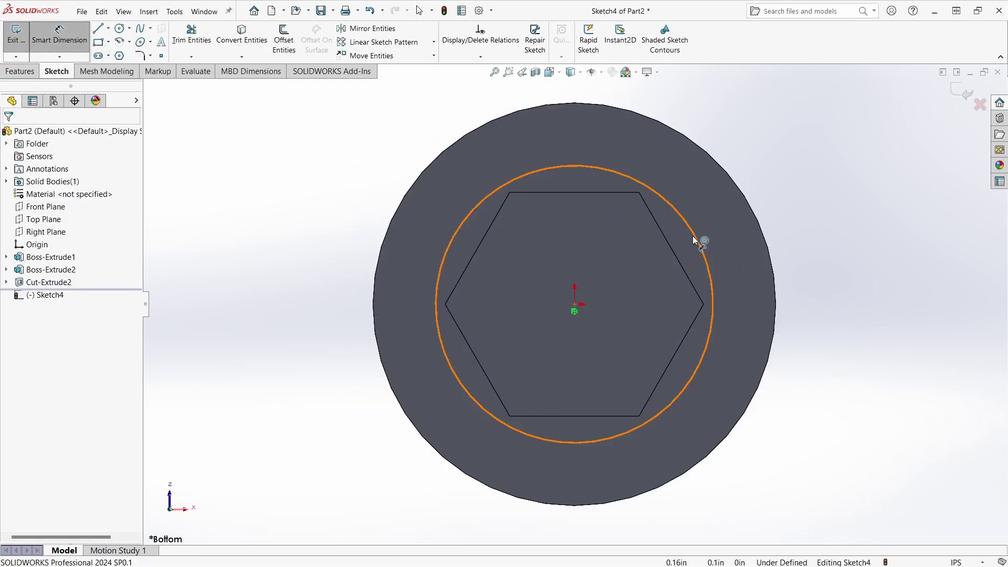
left_click(702, 241)
left_click(837, 273)
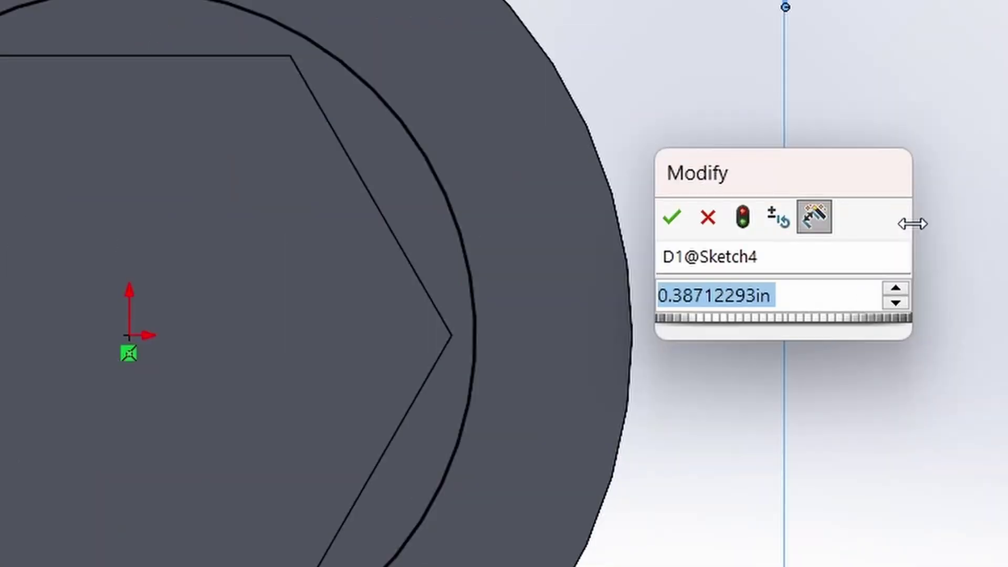
key("BackSpace")
type(".375")
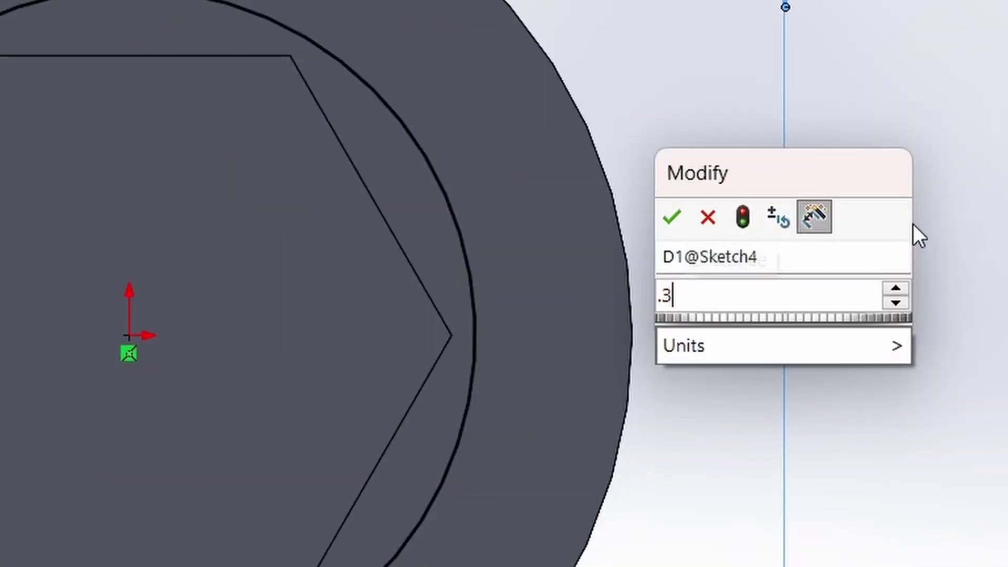
key("Return")
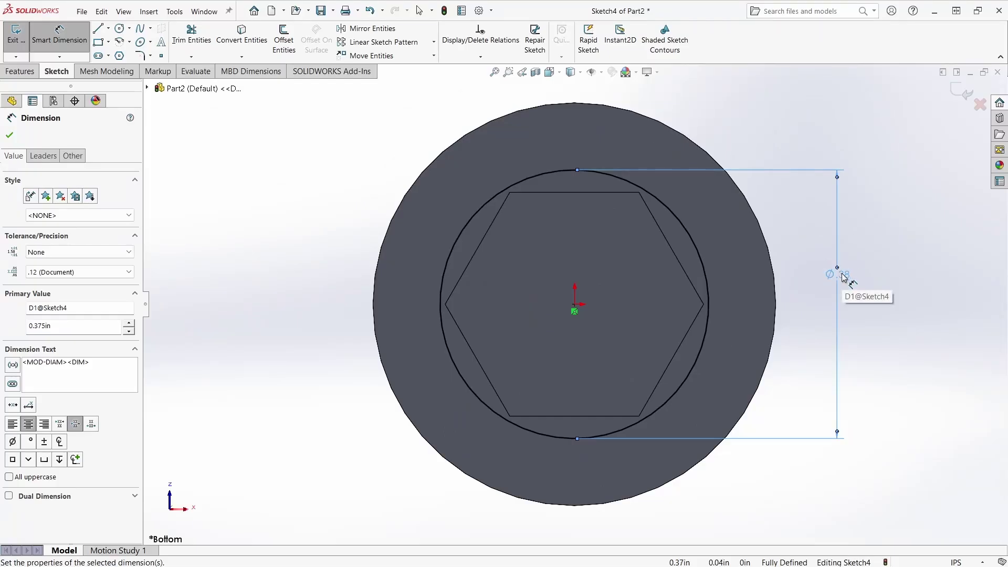
double_click(842, 273)
type(".385")
key("Return")
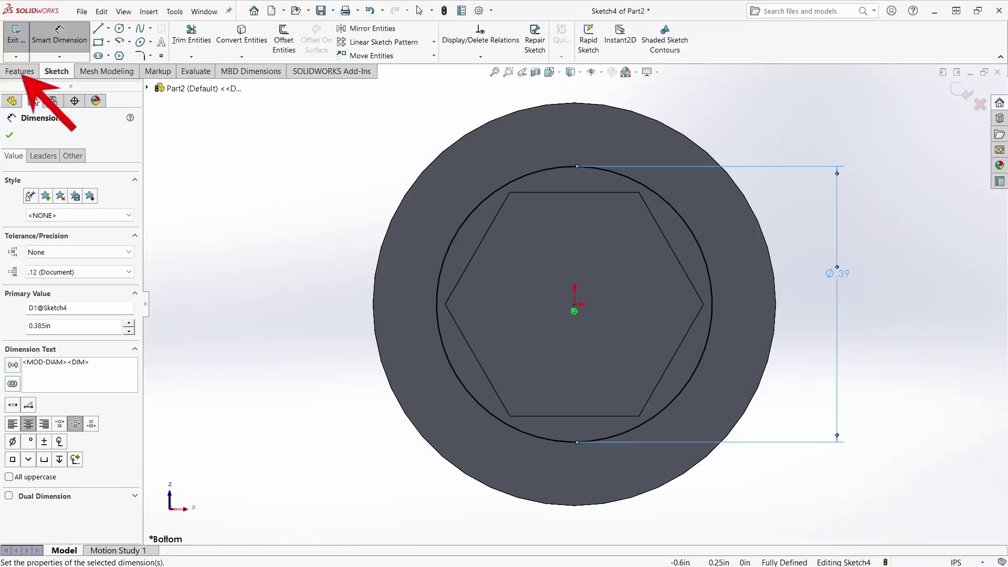
left_click(20, 74)
- Cut the 0.385 in circle 0.125 in deep with a 60° draft
left_click(185, 43)
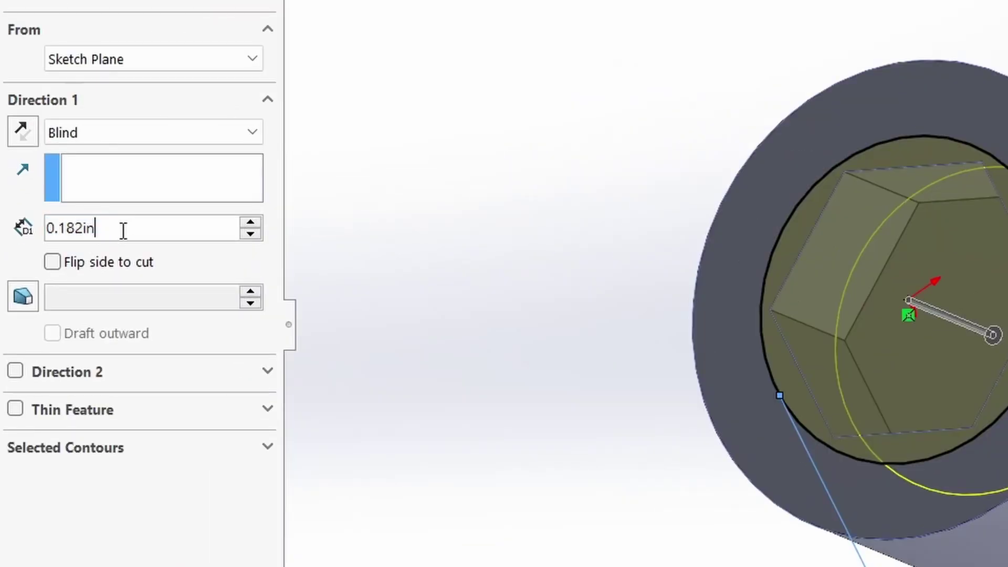
type(".125")
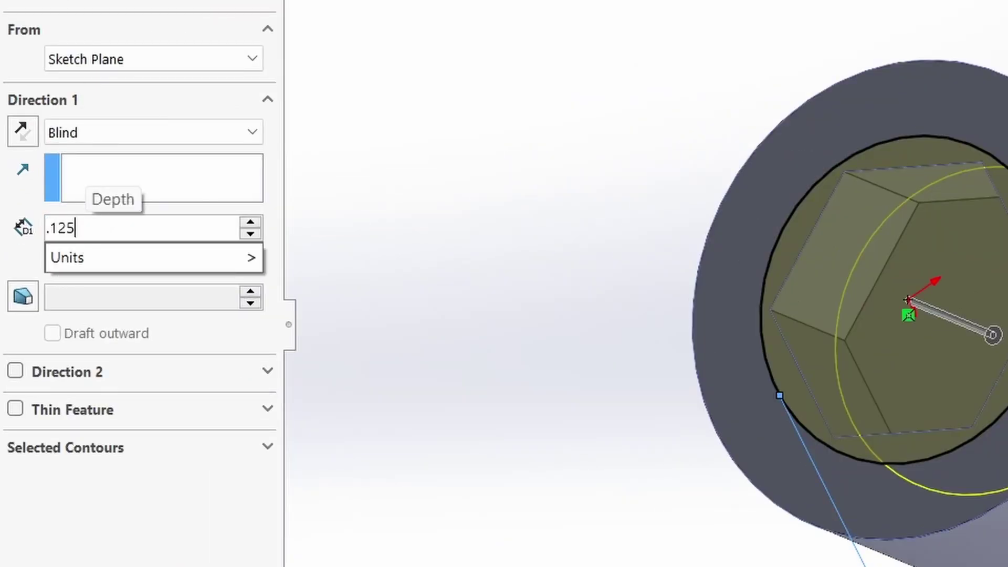
key("Return")
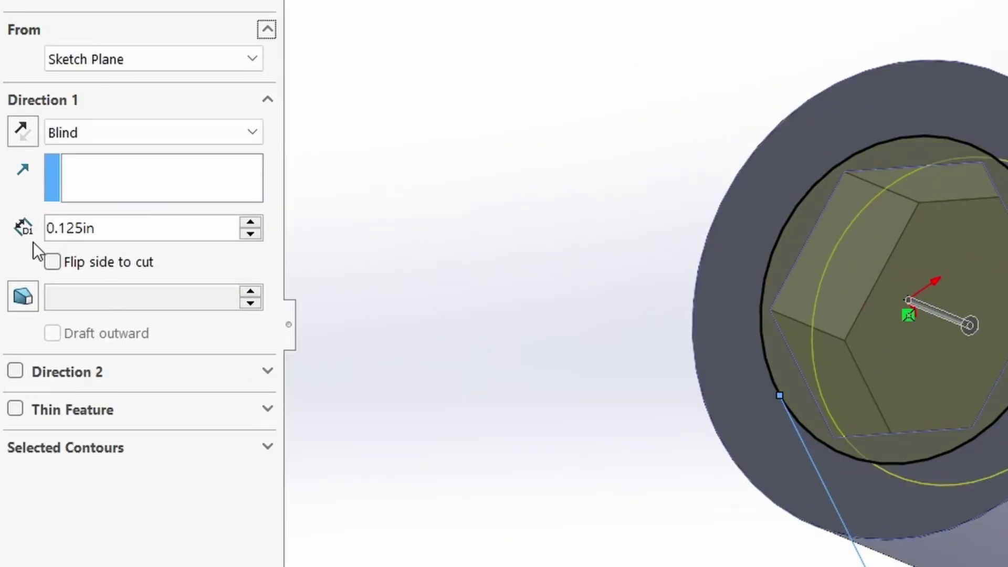
left_click(24, 296)
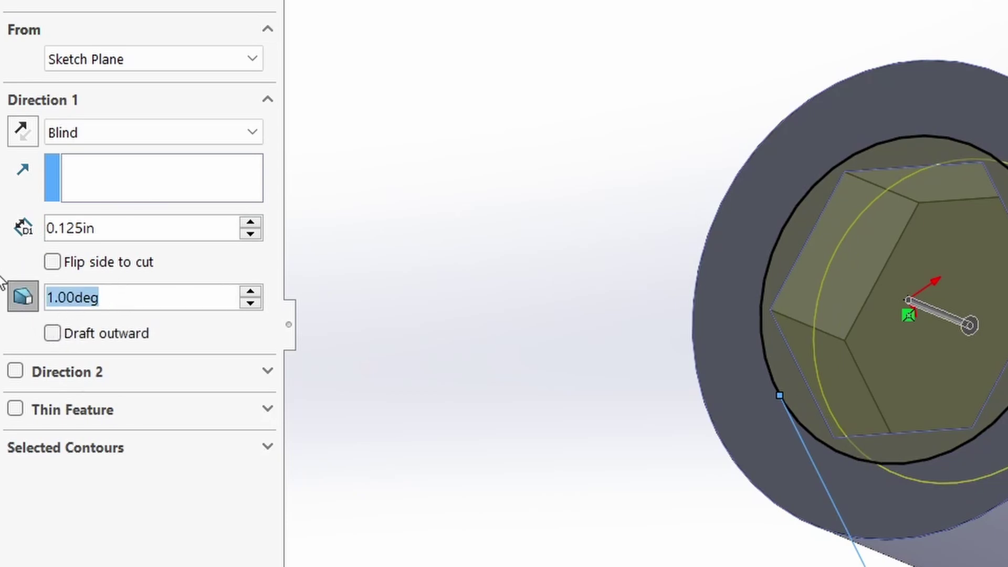
type("60")
key("Return")
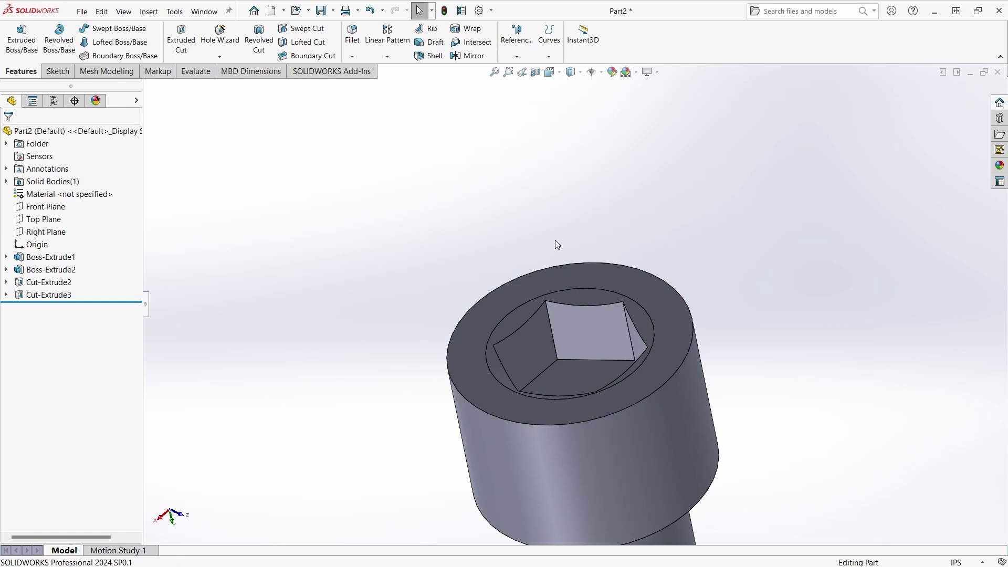
- Convert the hexagon edges into a sketch on the socket's bottom face and begin an extruded cut
middle_click_drag(557, 245, 587, 370)
left_click(588, 370)
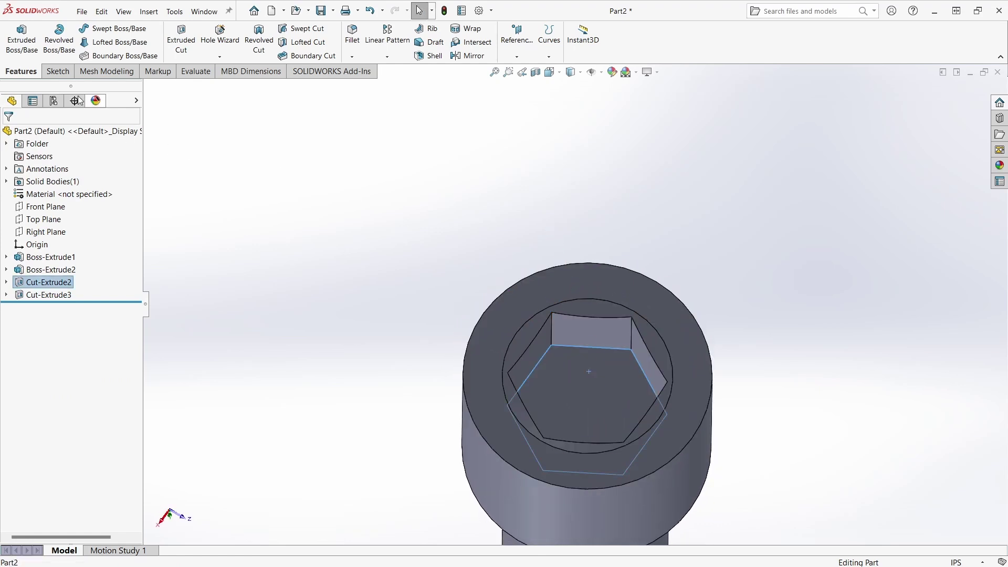
left_click(58, 71)
left_click(16, 34)
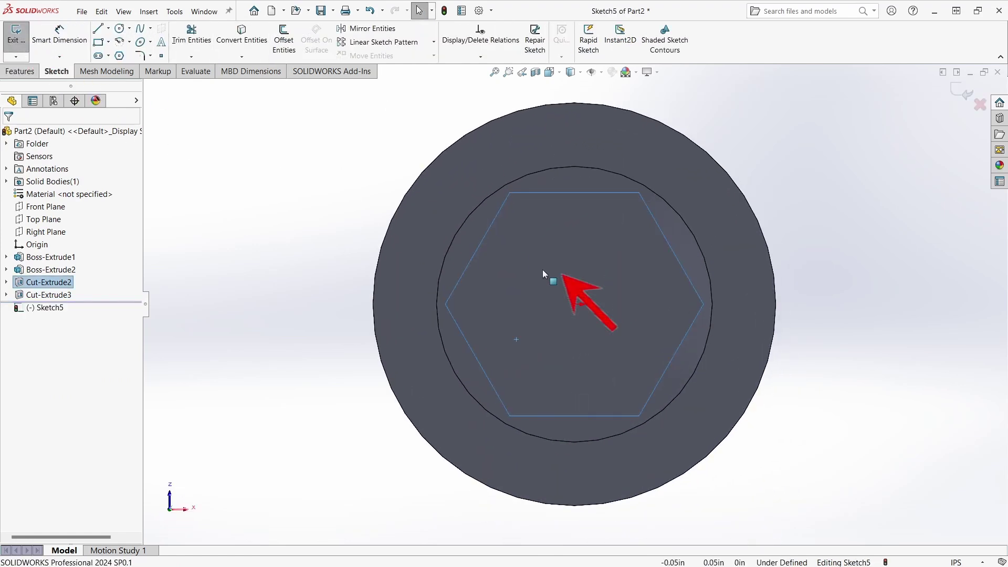
left_click(242, 33)
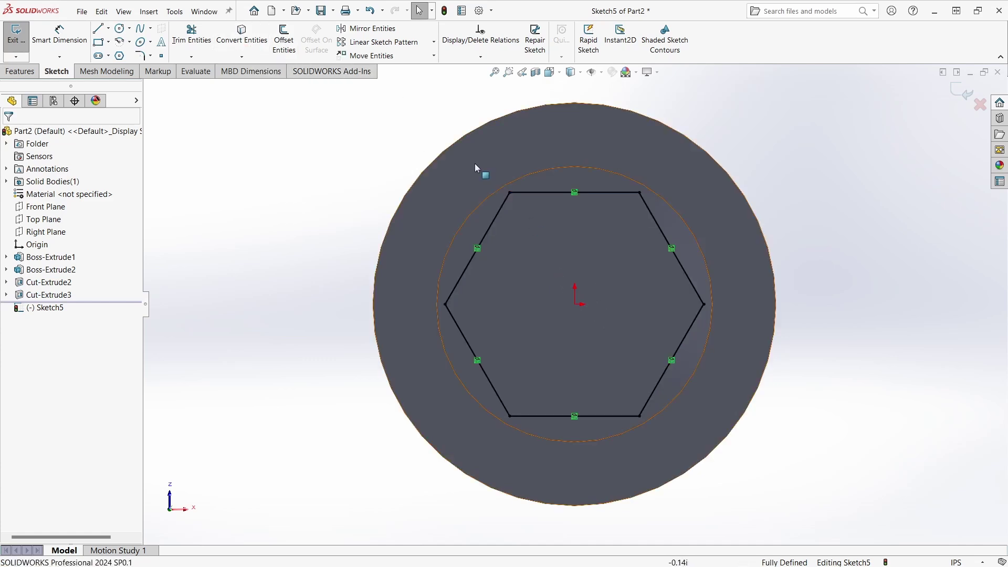
left_click(26, 73)
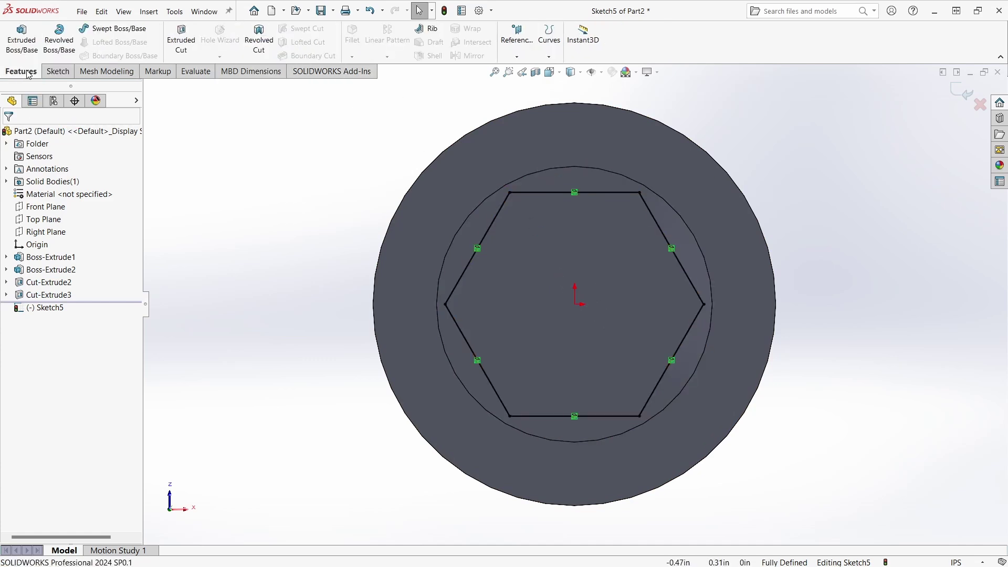
left_click(181, 39)
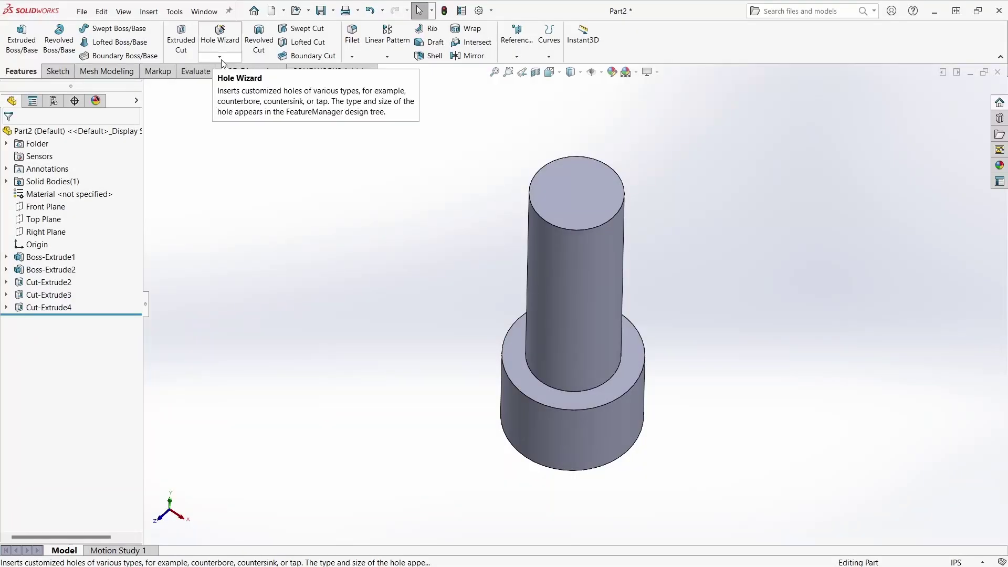
- Start a Thread feature on the shaft edge using Inch Die type, size 0.3750-16
left_click(221, 58)
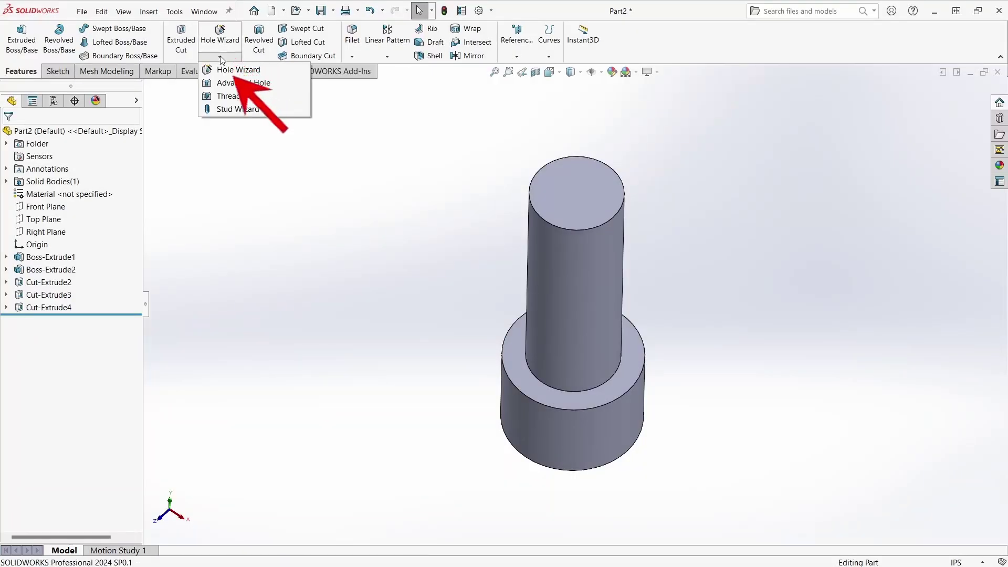
left_click(236, 98)
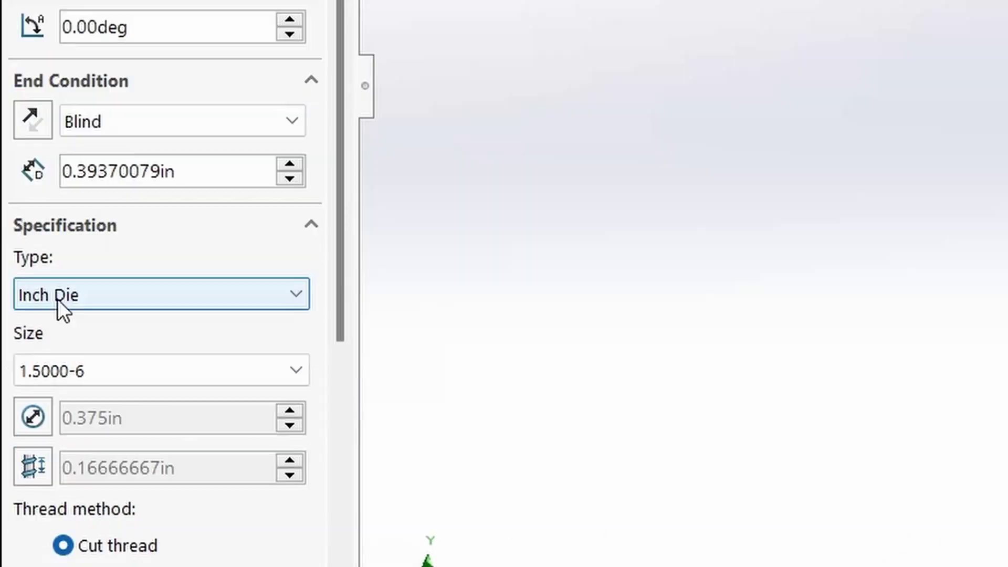
left_click(58, 462)
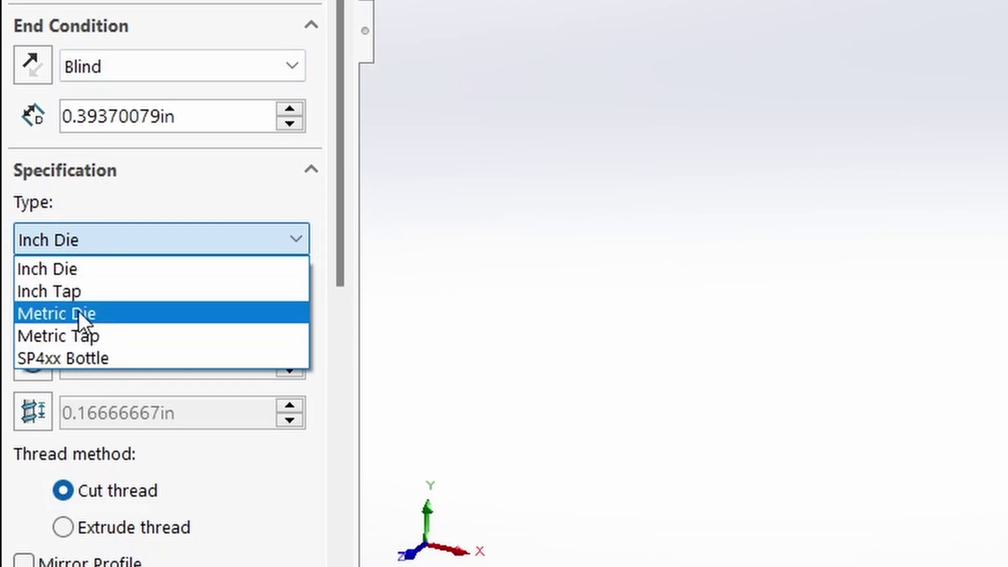
left_click(53, 268)
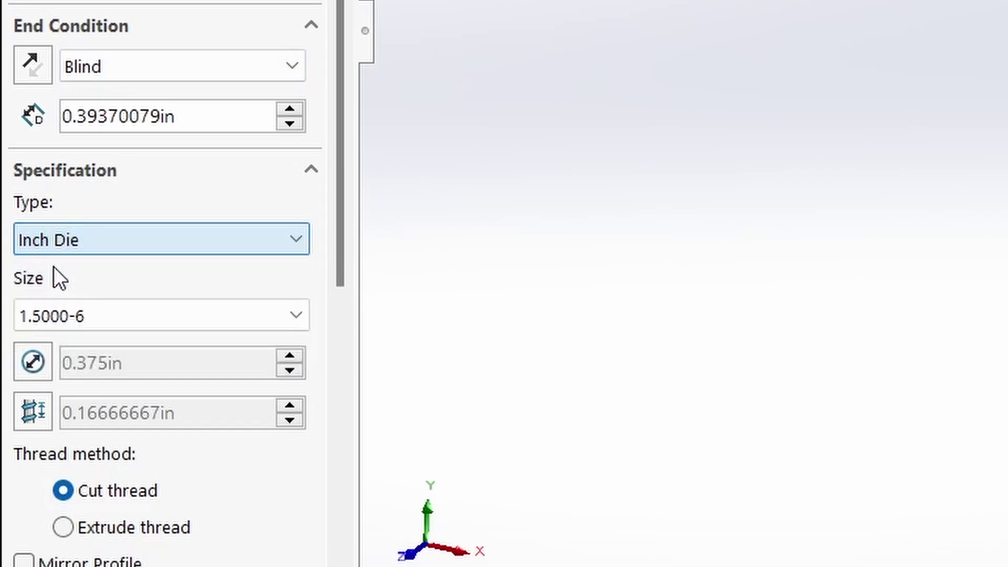
left_click(294, 325)
scroll(165, 136, "up", 4)
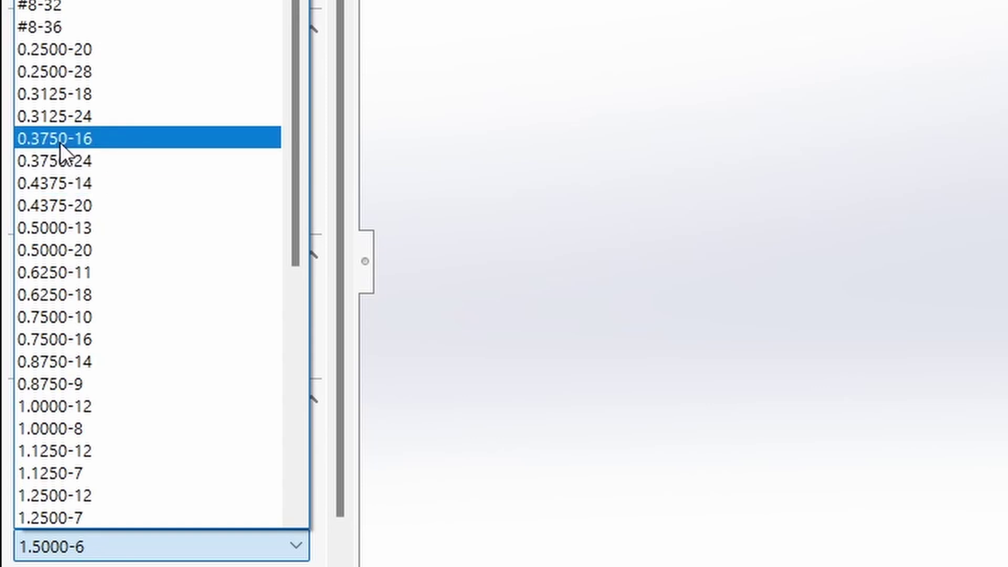
left_click(59, 142)
left_click_drag(337, 79, 356, 185)
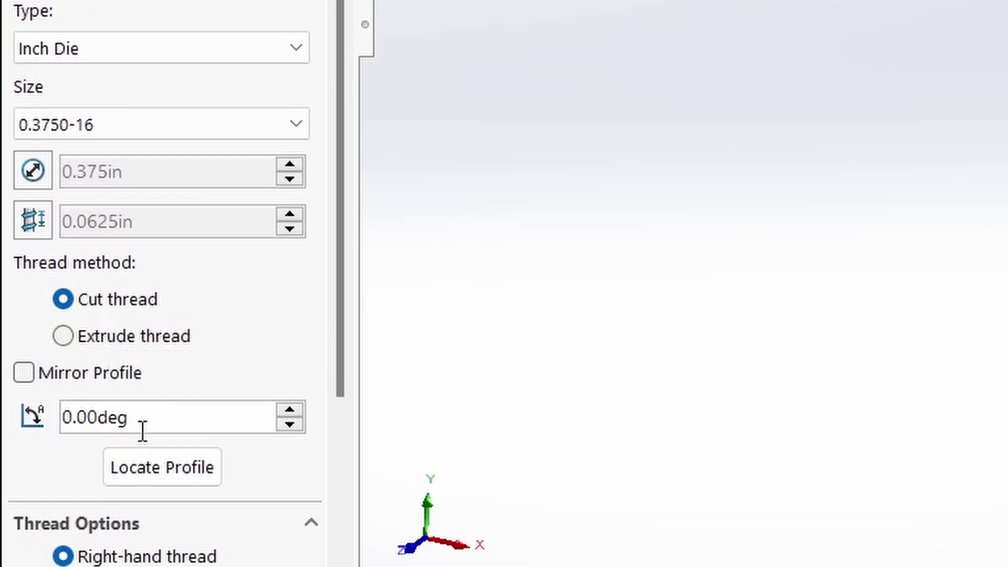
scroll(173, 478, "down", 1)
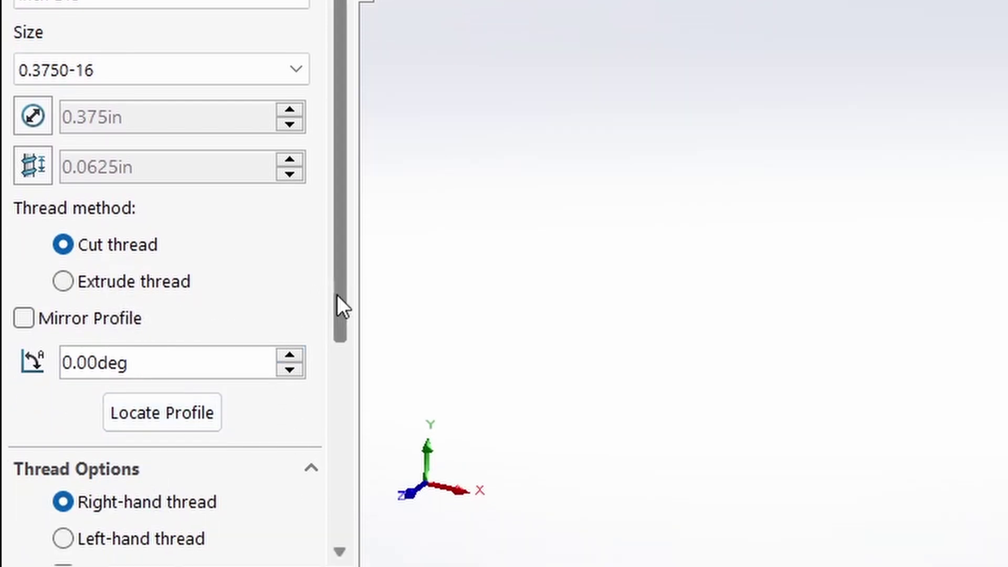
left_click_drag(339, 297, 370, 493)
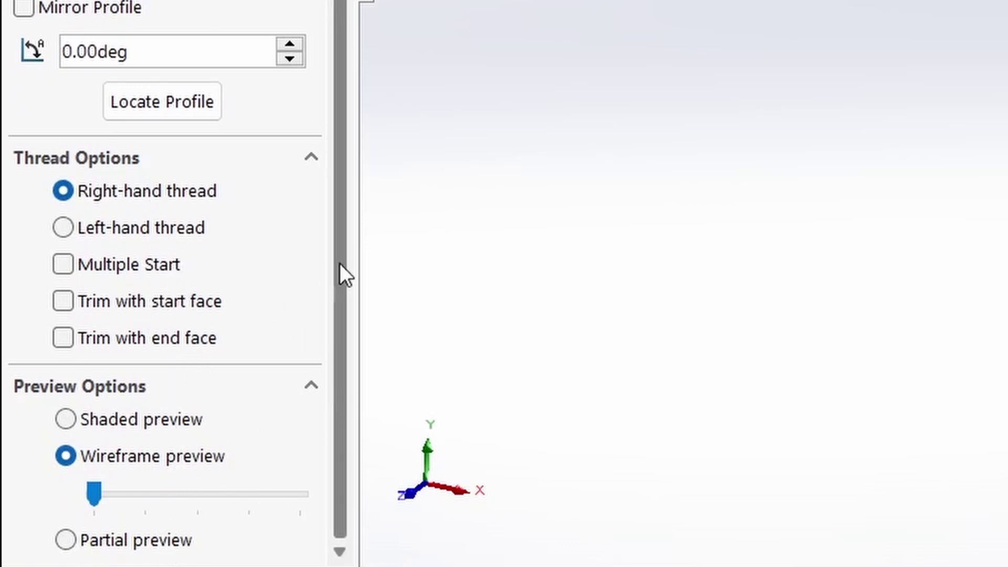
left_click_drag(339, 262, 336, 0)
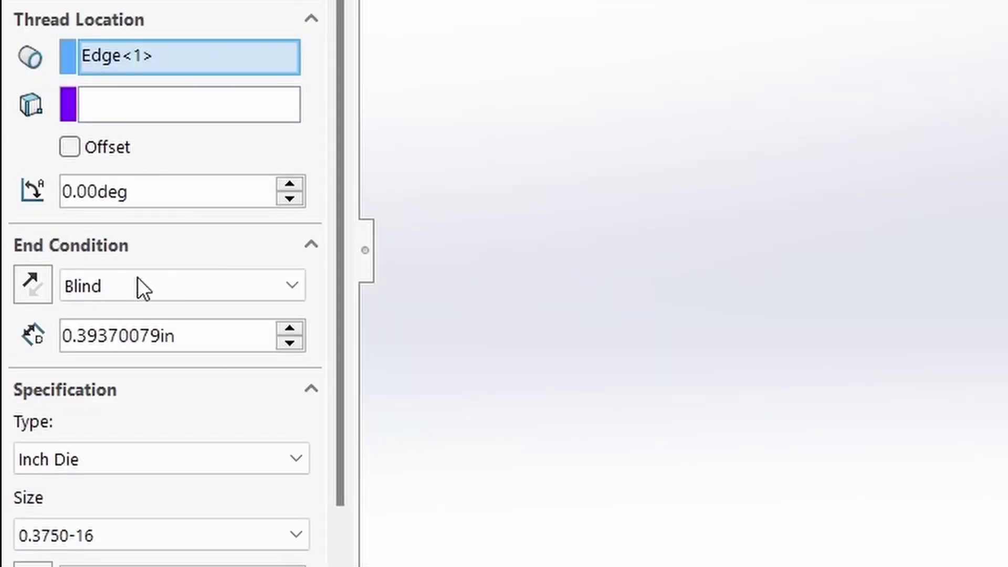
- Set the thread end condition to Blind with a 0.75 in depth
left_click(149, 286)
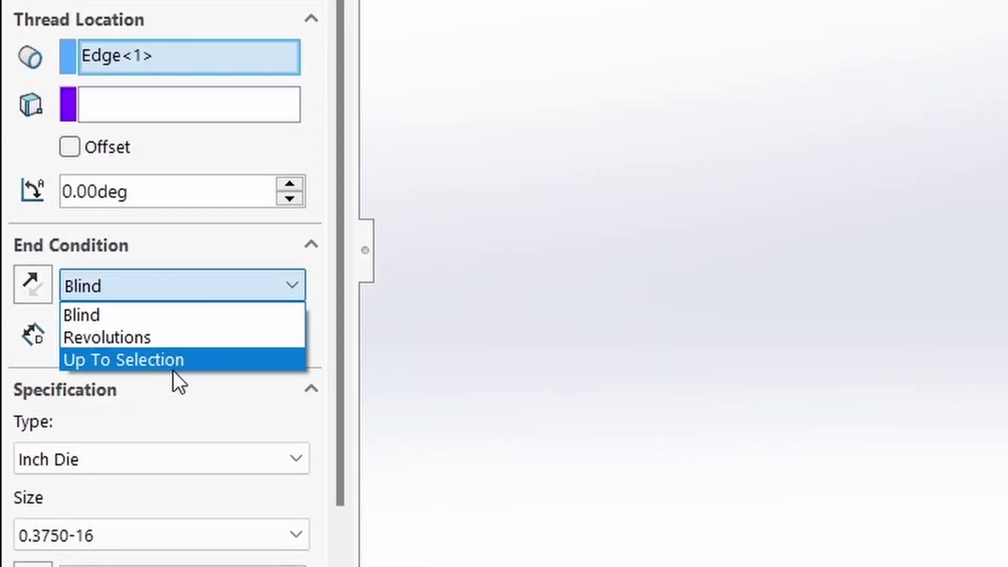
left_click(96, 315)
left_click(212, 336)
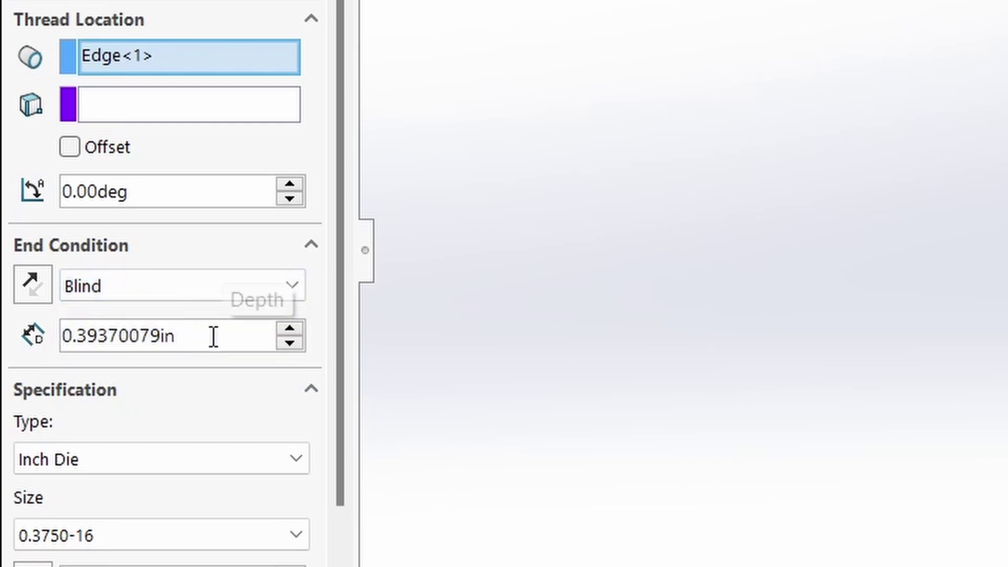
left_click(288, 329)
left_click(288, 329)
left_click(288, 328)
left_click(289, 329)
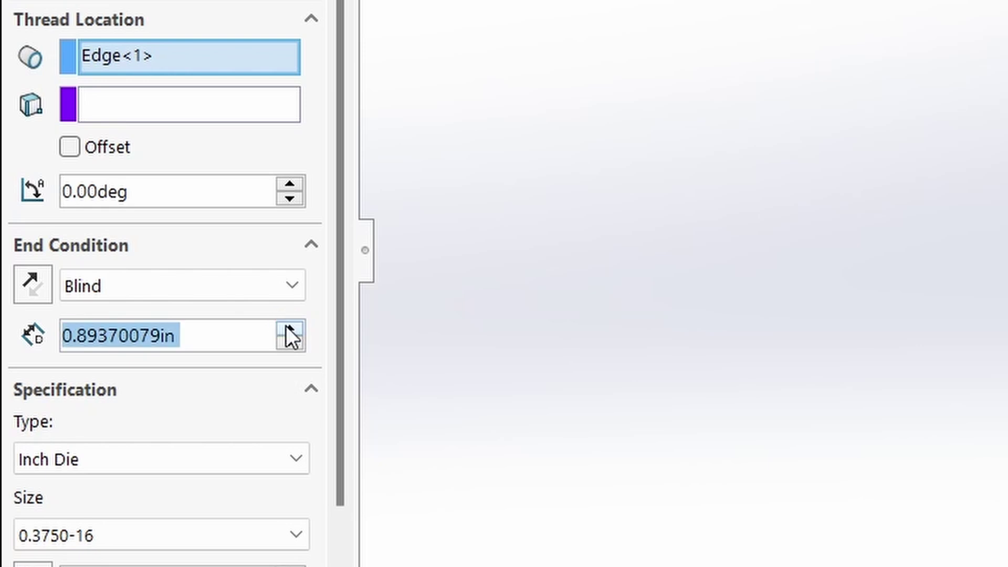
right_click(207, 336)
key("Escape")
type(".75")
key("Return")
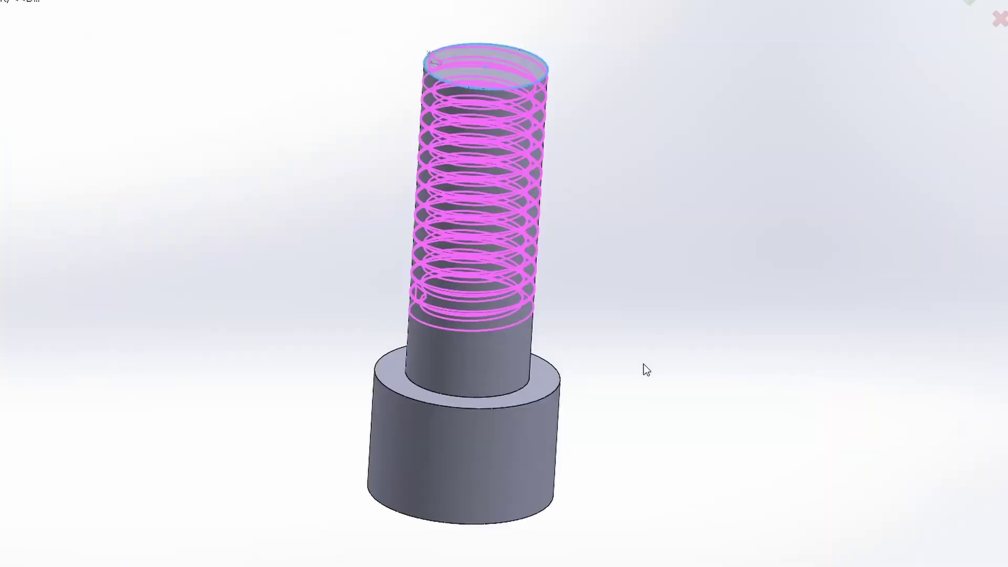
middle_click_drag(642, 364, 168, 325)
- Offset the thread start 0.25 in, reversed so it begins above the top face
left_click(67, 193)
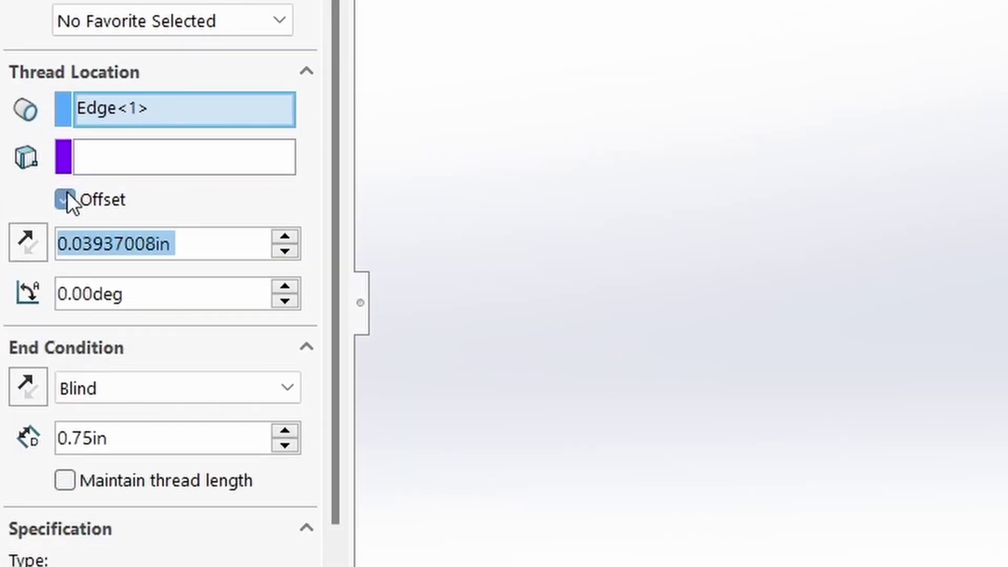
left_click(231, 234)
key("ctrl+a")
type(".25")
key("Return")
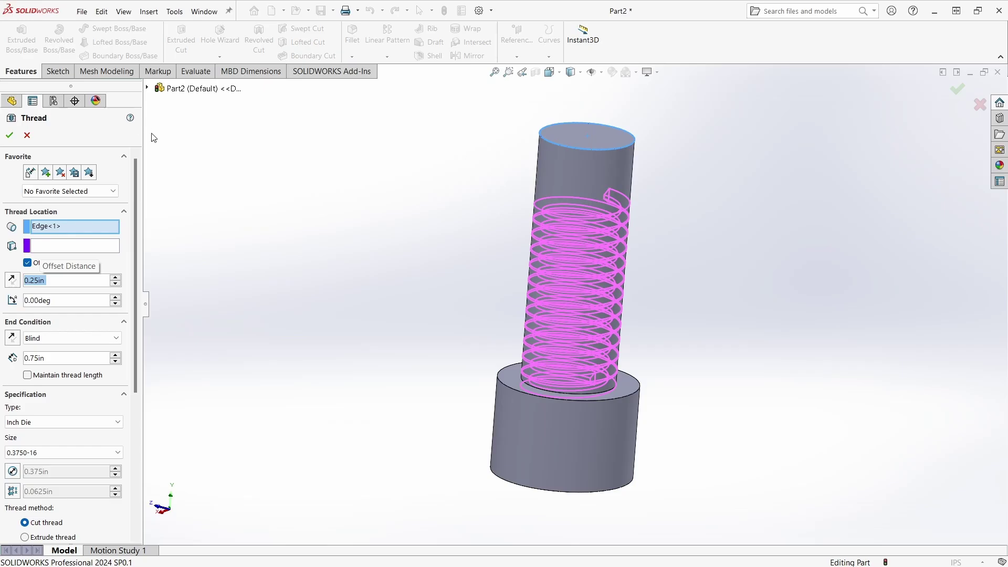
left_click(12, 281)
- Change the thread depth to 1 in and accept the thread
middle_click_drag(461, 225, 653, 204)
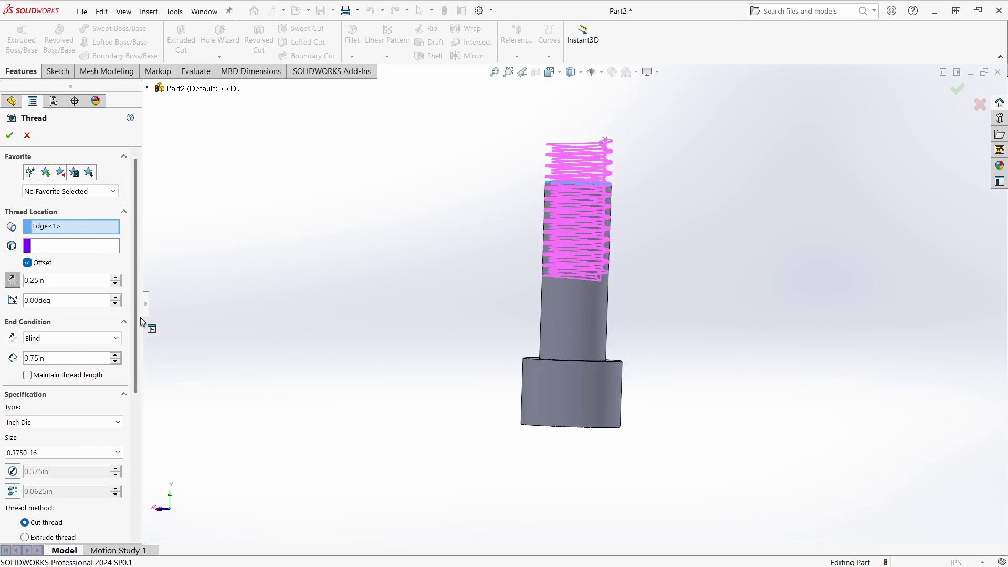
left_click(65, 357)
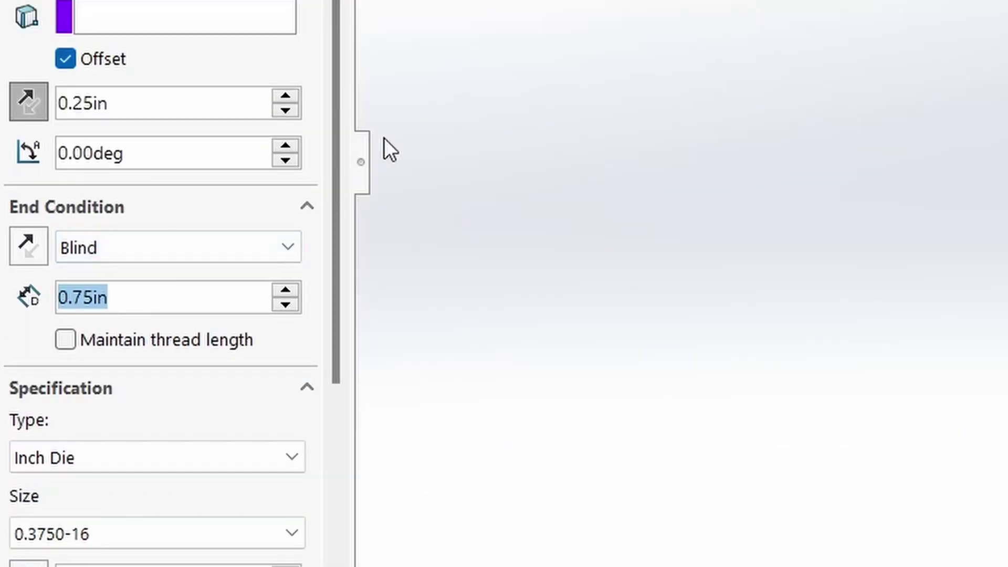
type("1")
key("Return")
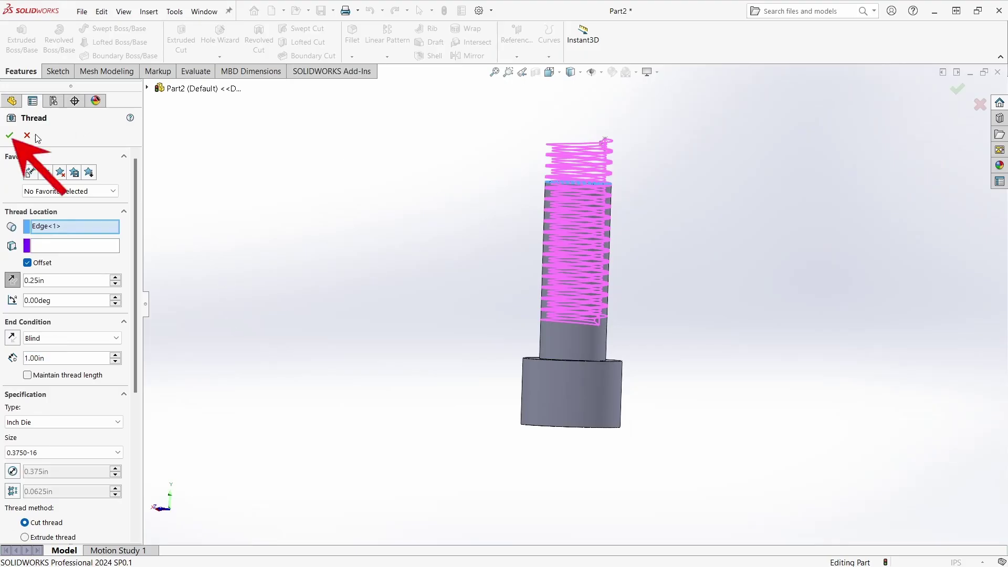
left_click(9, 136)
- Start a new sketch on the screw's top face
mouse_move(637, 209)
middle_mouse_down()
mouse_move(525, 202)
mouse_move(425, 216)
mouse_move(430, 299)
mouse_move(441, 242)
mouse_move(449, 248)
mouse_move(426, 343)
mouse_move(444, 344)
mouse_move(453, 439)
middle_mouse_up()
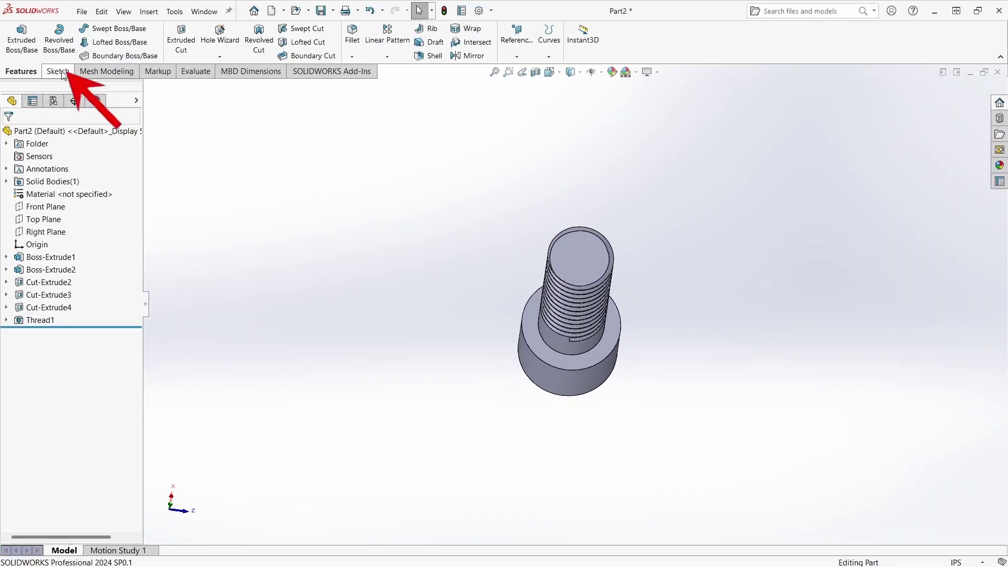
left_click(58, 72)
left_click(16, 35)
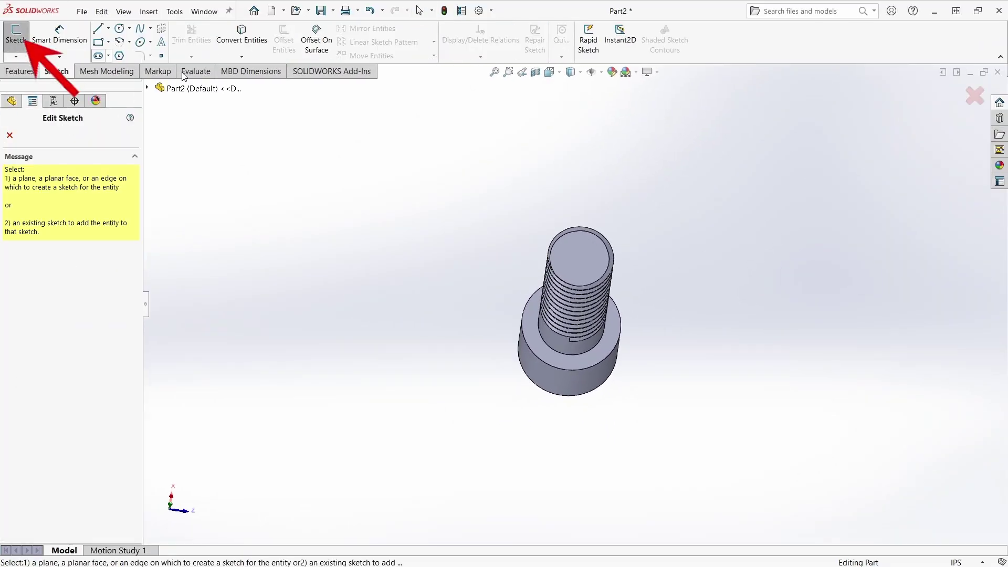
left_click(588, 269)
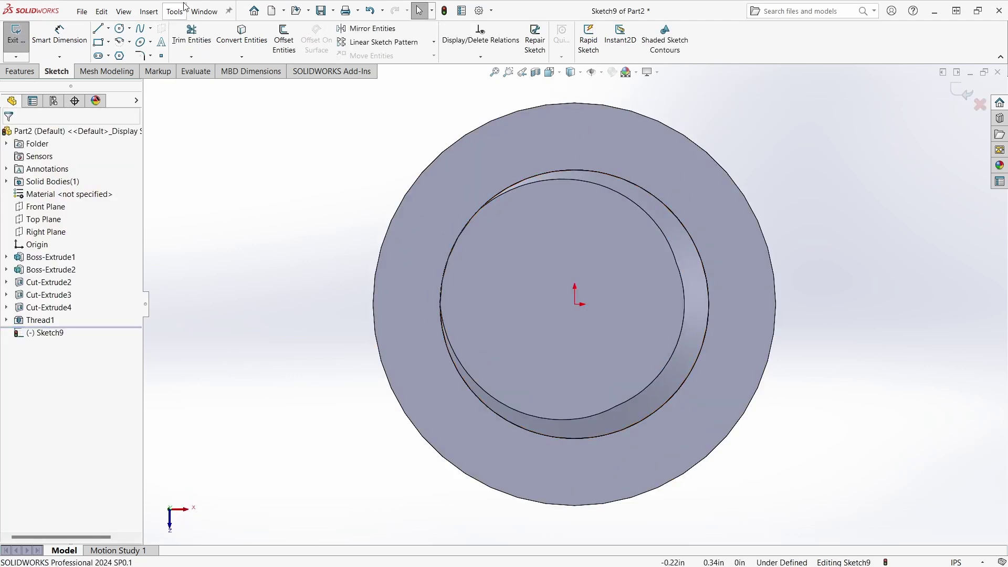
- Draw a circle at the origin and dimension its diameter to 0.28125 in
left_click(119, 29)
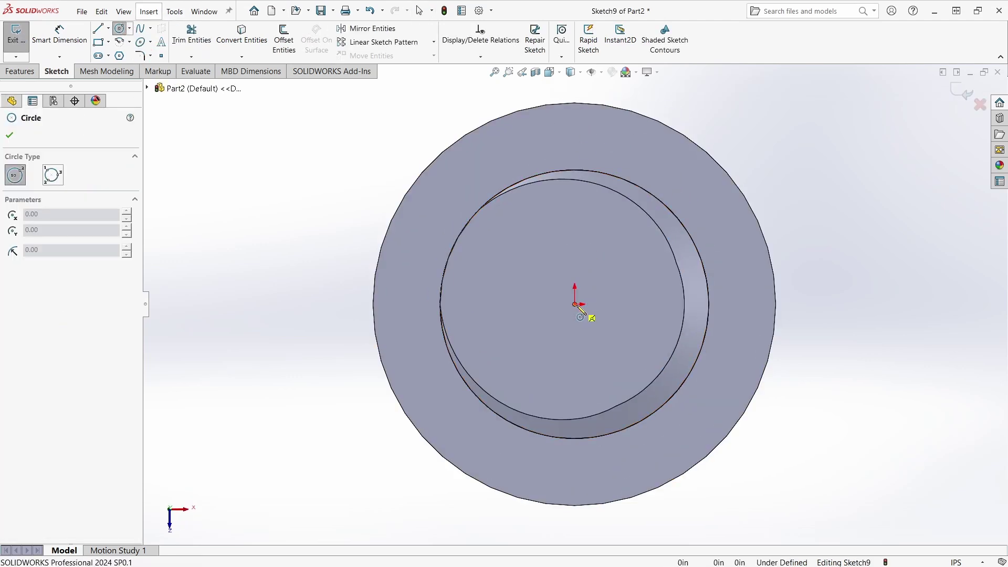
left_click(575, 304)
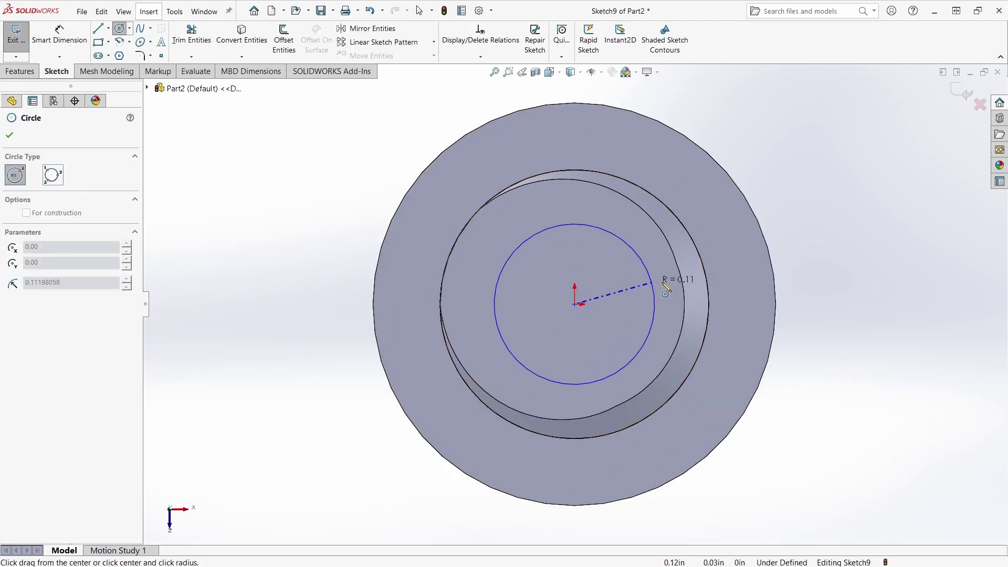
left_click(681, 308)
left_click(58, 37)
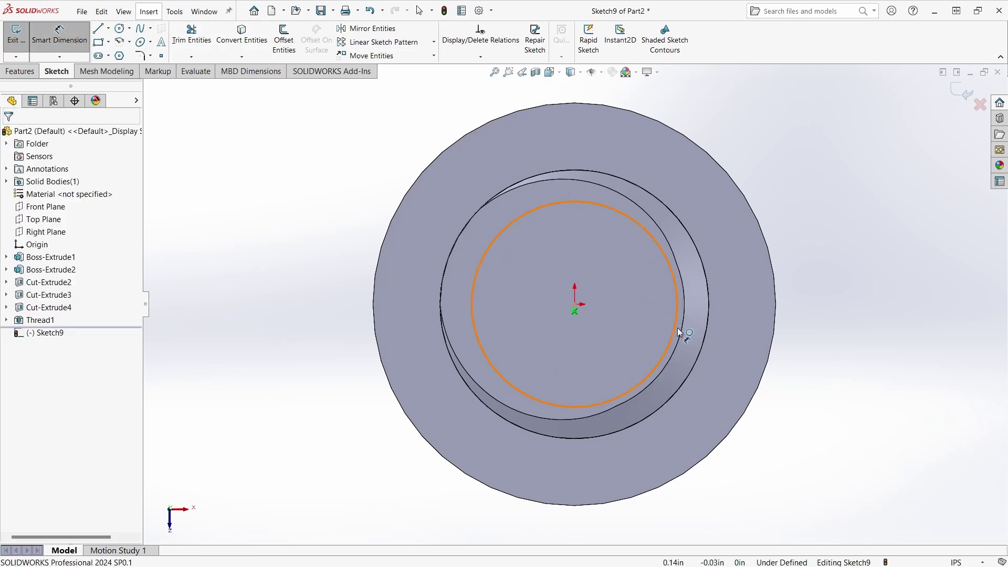
left_click(676, 329)
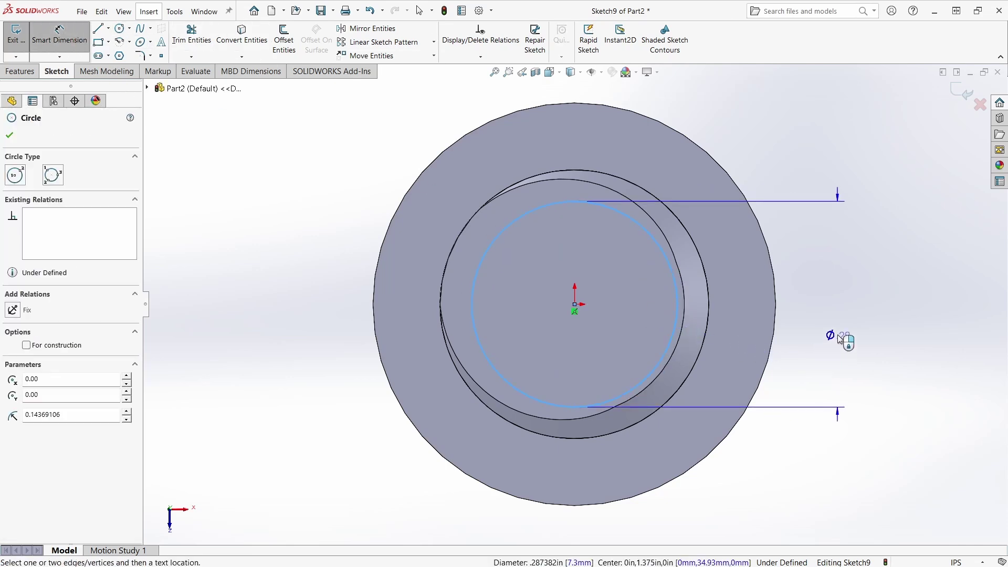
left_click(839, 336)
key("BackSpace")
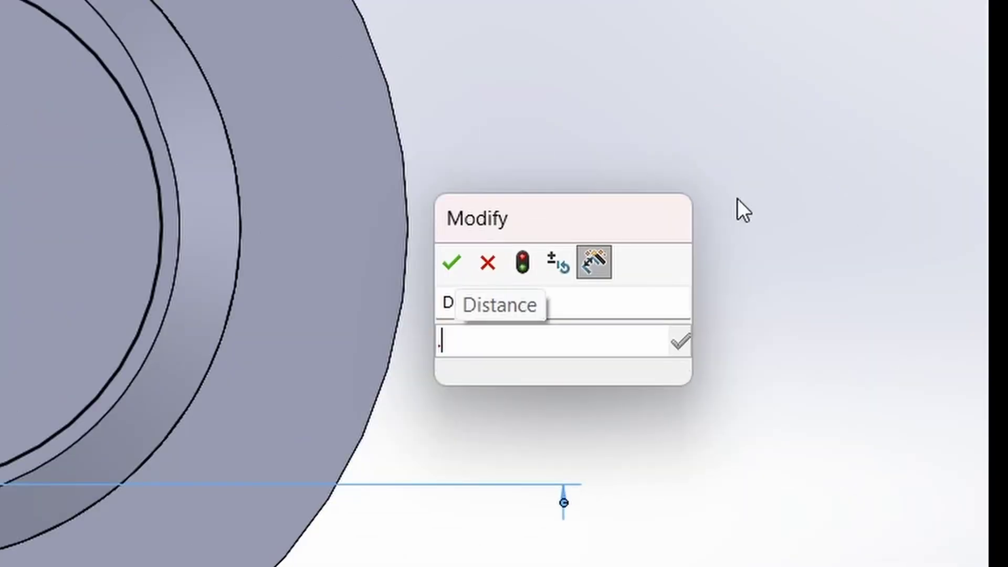
type(".28125")
key("Return")
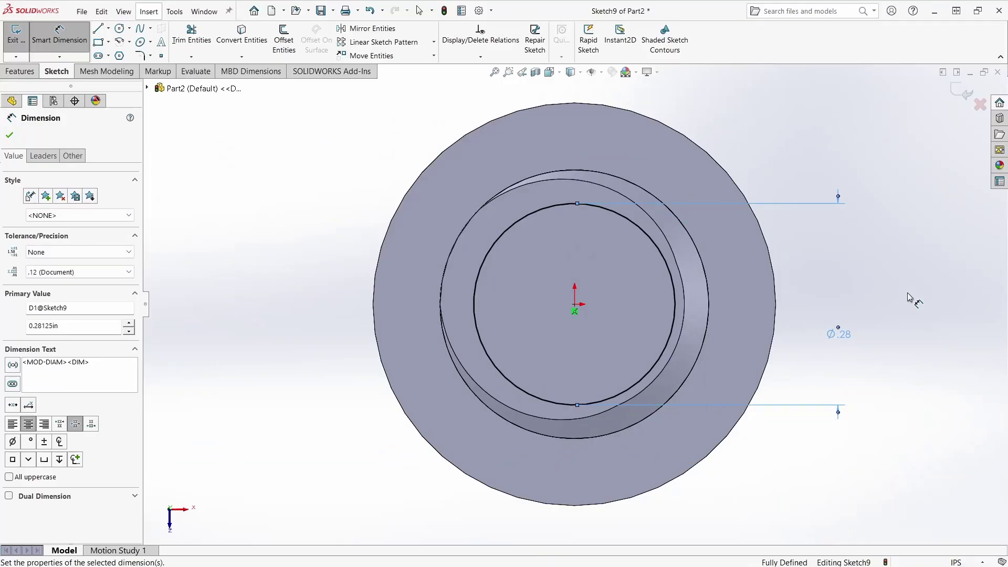
- Cut-extrude the circle sketch 0.25 in with a 45° draft
left_click(21, 71)
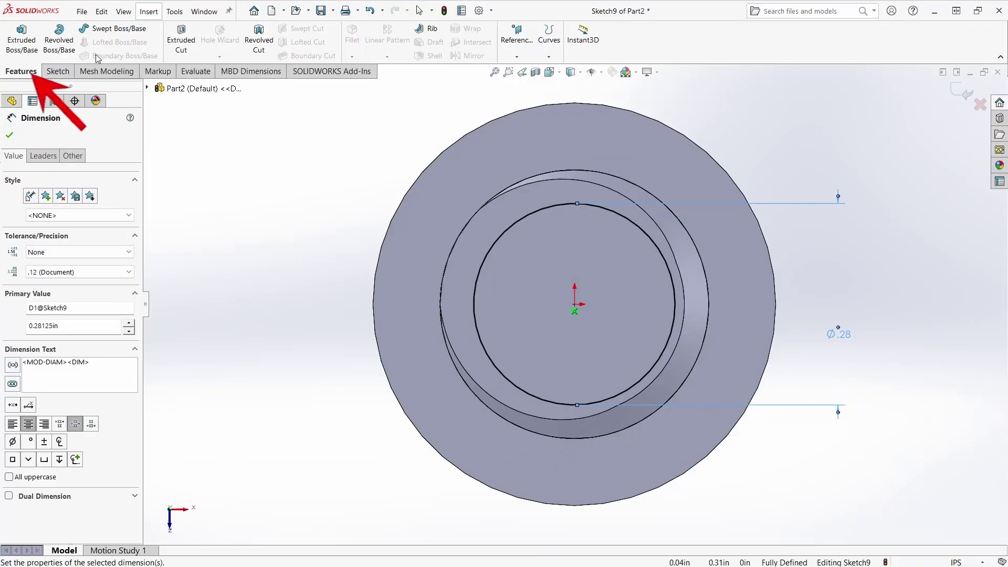
left_click(180, 39)
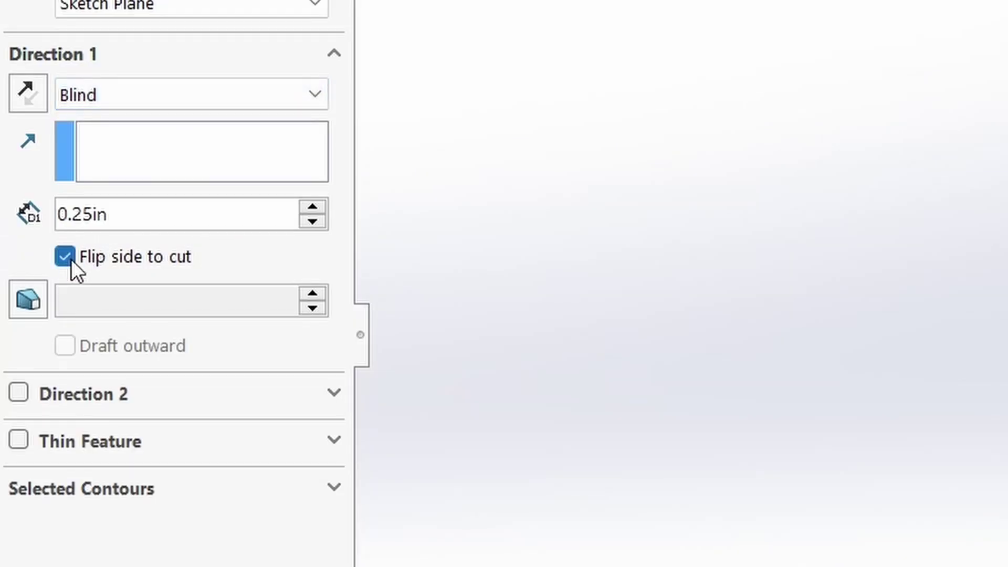
left_click(28, 300)
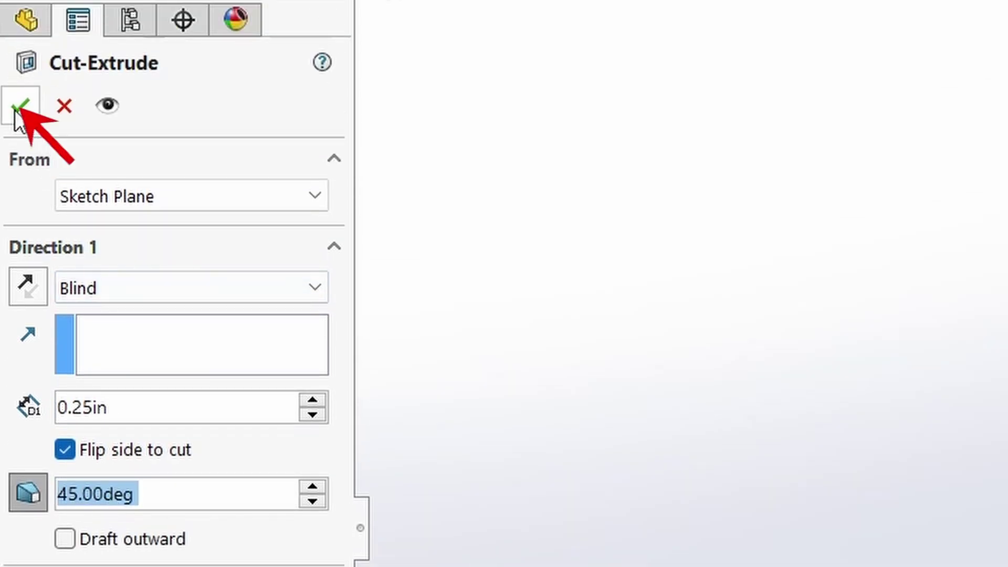
left_click(21, 105)
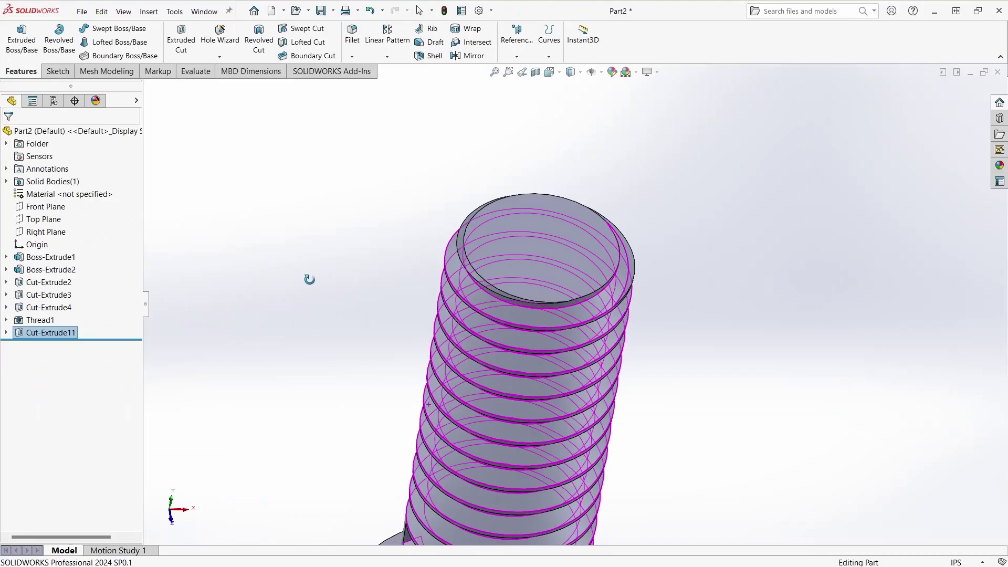
middle_click_drag(308, 278, 543, 303)
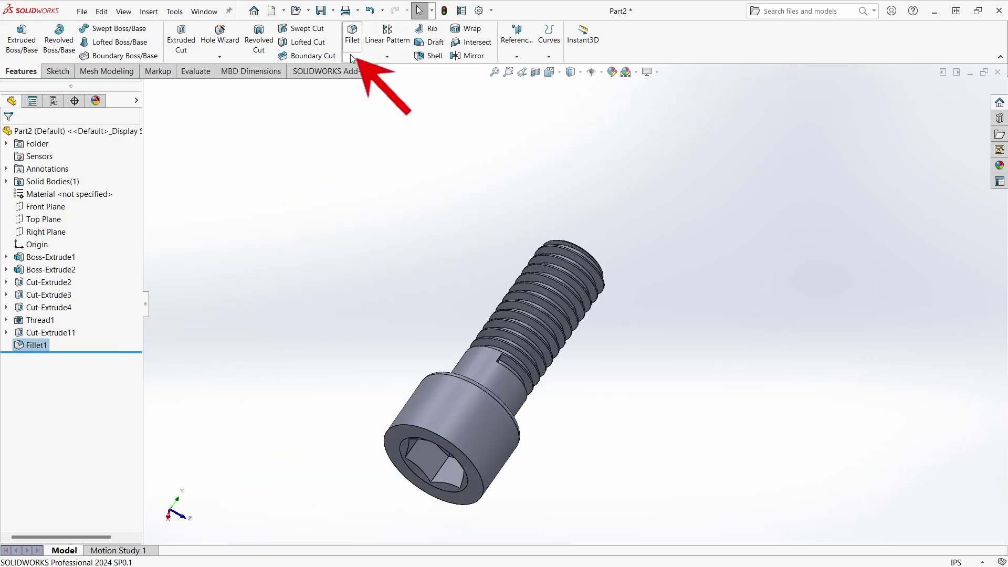
- Chamfer the two thread-start edges 0.03 in at 45°
left_click(351, 57)
left_click(362, 82)
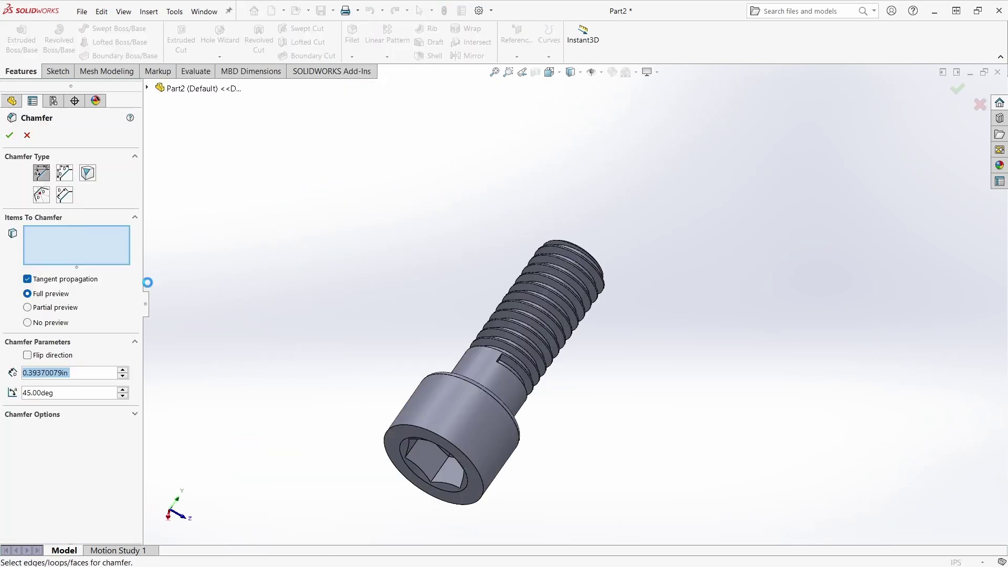
left_click(81, 373)
double_click(82, 373)
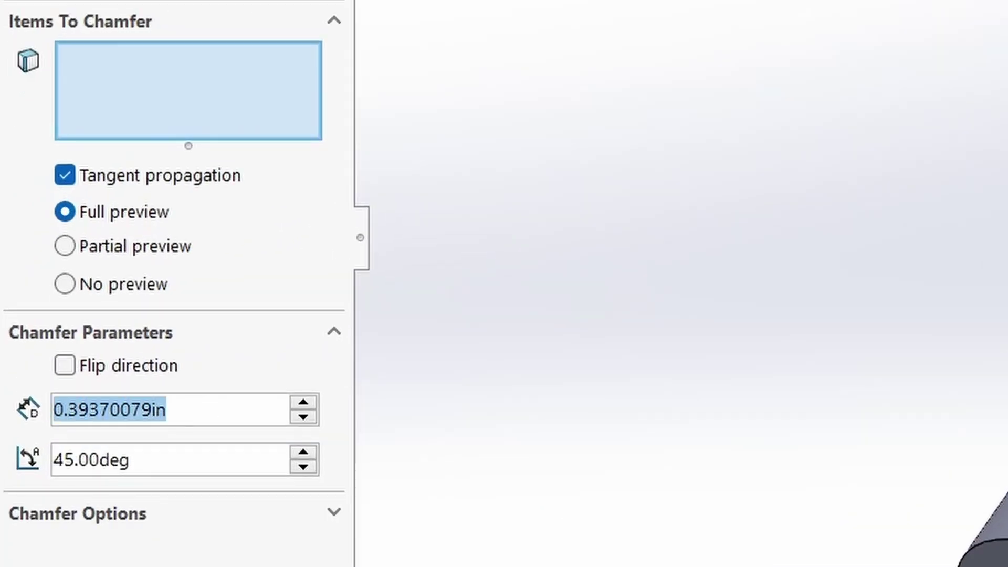
type(".0")
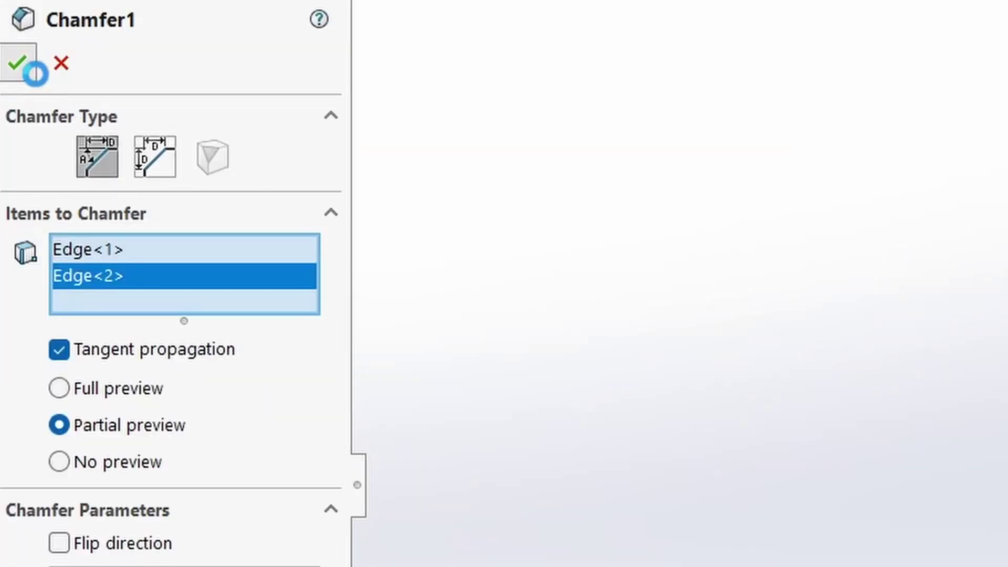
left_click(29, 71)
- Orbit and zoom to inspect the chamfered thread start and the head's hex socket
middle_click_drag(317, 261, 414, 317)
scroll(508, 353, "down", 8)
middle_click_drag(670, 346, 656, 266)
scroll(630, 268, "up", 4)
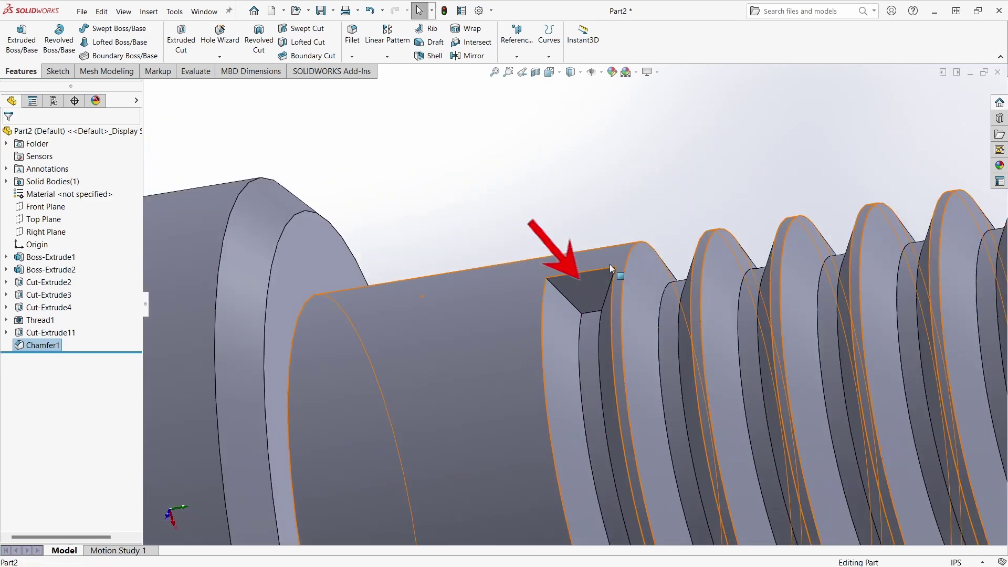
left_click(591, 285)
scroll(591, 283, "up", 5)
middle_click_drag(581, 297, 525, 294)
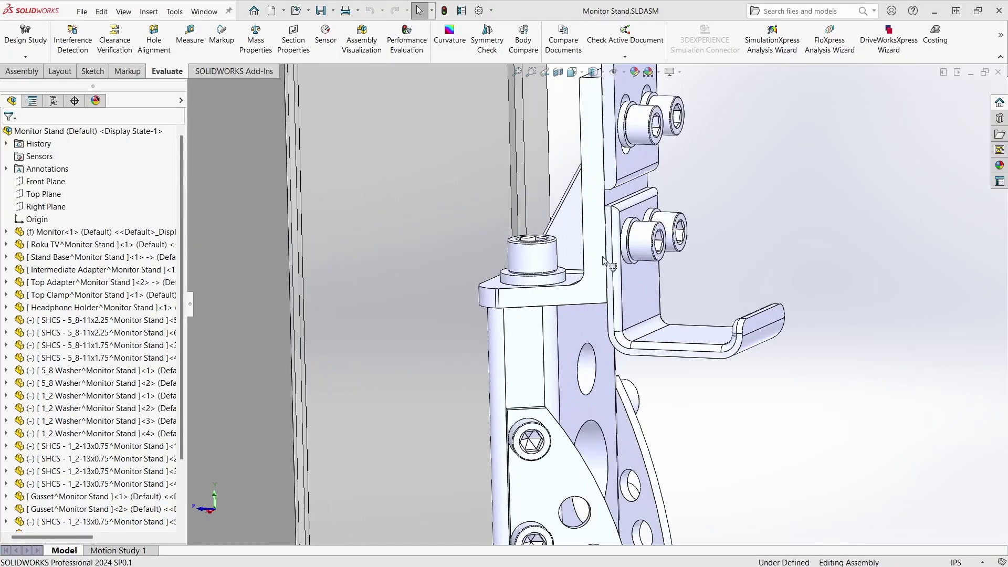
- Section the Monitor Stand assembly through the Intermediate Adapter to expose the bolt threads
scroll(566, 286, "down", 3)
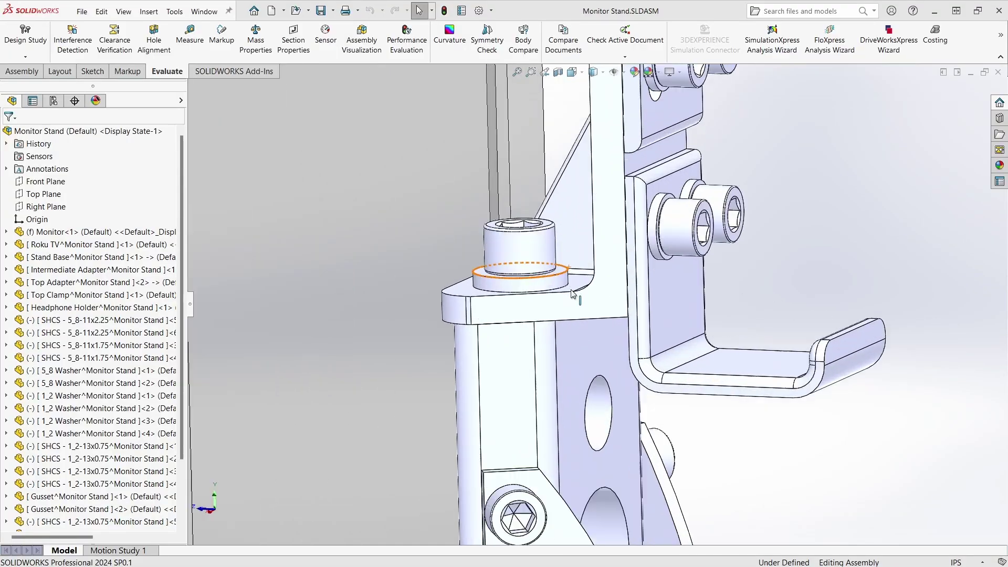
left_click(495, 337)
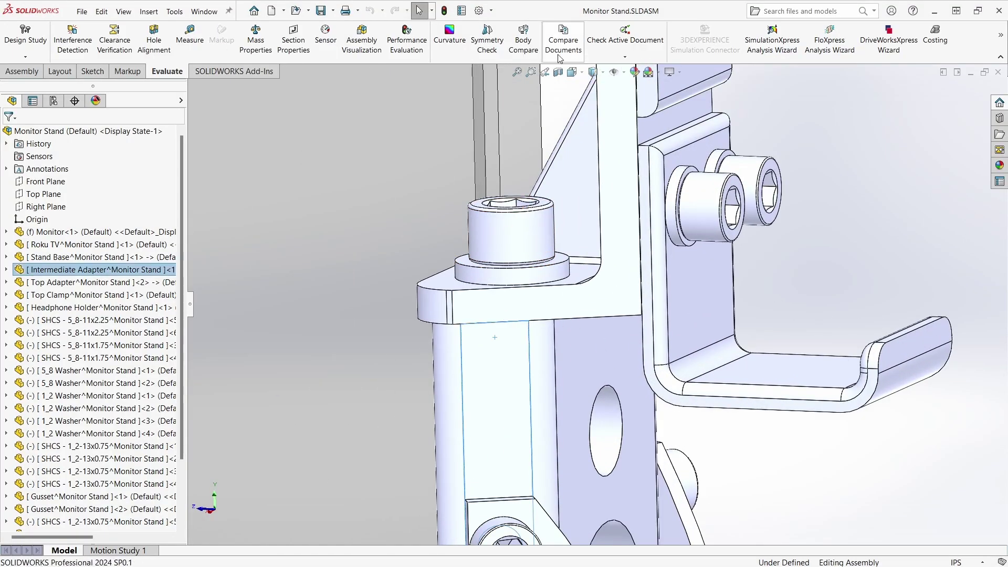
left_click(558, 79)
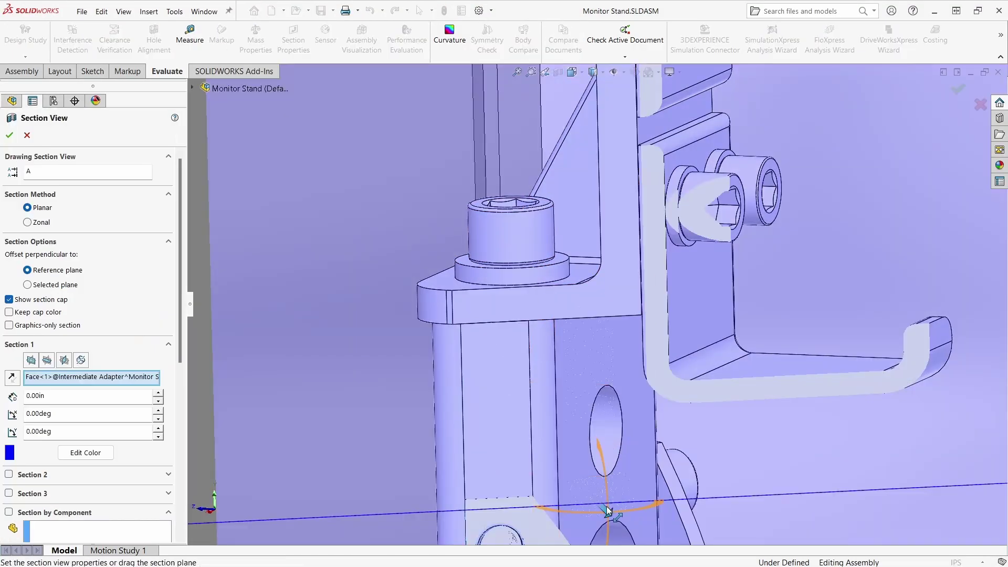
left_click_drag(607, 512, 592, 500)
key("Return")
scroll(511, 315, "down", 5)
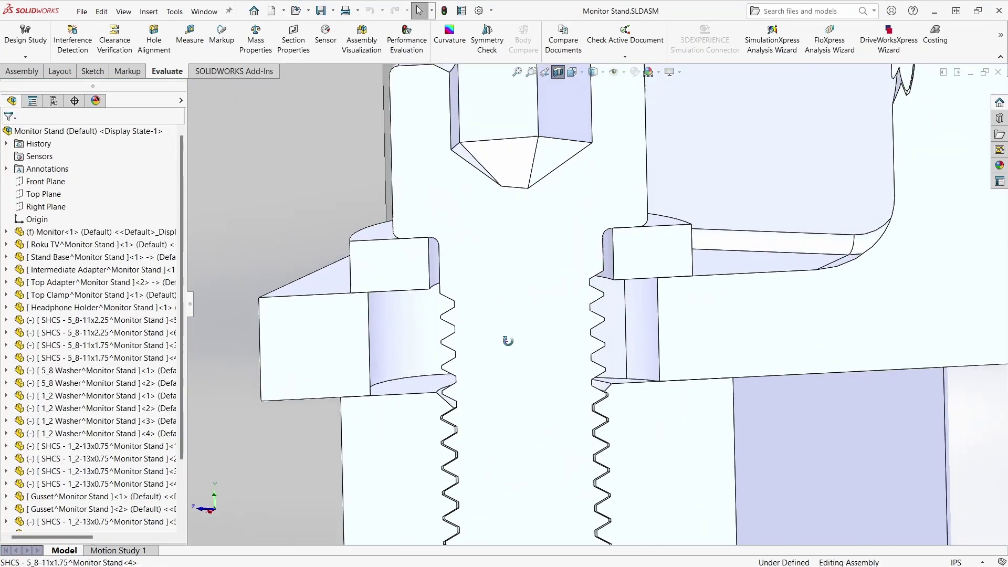
mouse_move(509, 341)
middle_mouse_down()
mouse_move(542, 281)
mouse_move(552, 322)
mouse_move(537, 322)
mouse_move(565, 324)
mouse_move(479, 317)
mouse_move(477, 326)
mouse_move(527, 332)
middle_mouse_up()
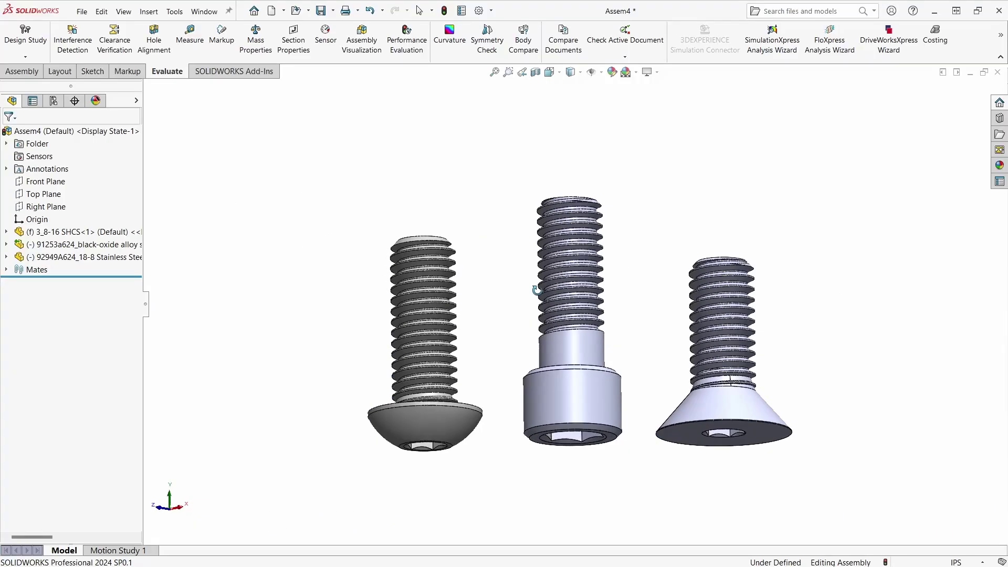
- Measure the hex socket width of the socket-head screw in Assem4
middle_click_drag(540, 315, 332, 148)
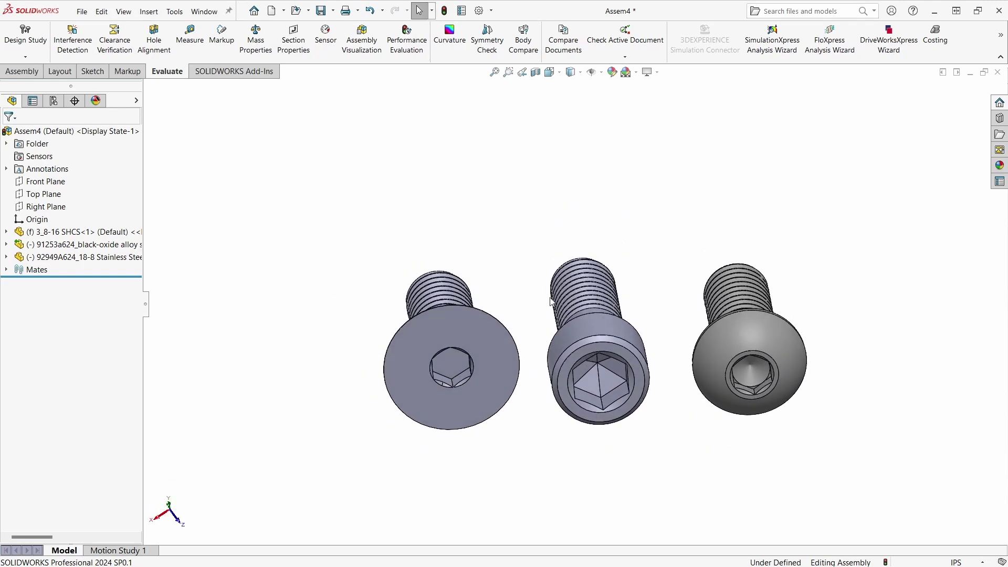
scroll(732, 376, "down", 2)
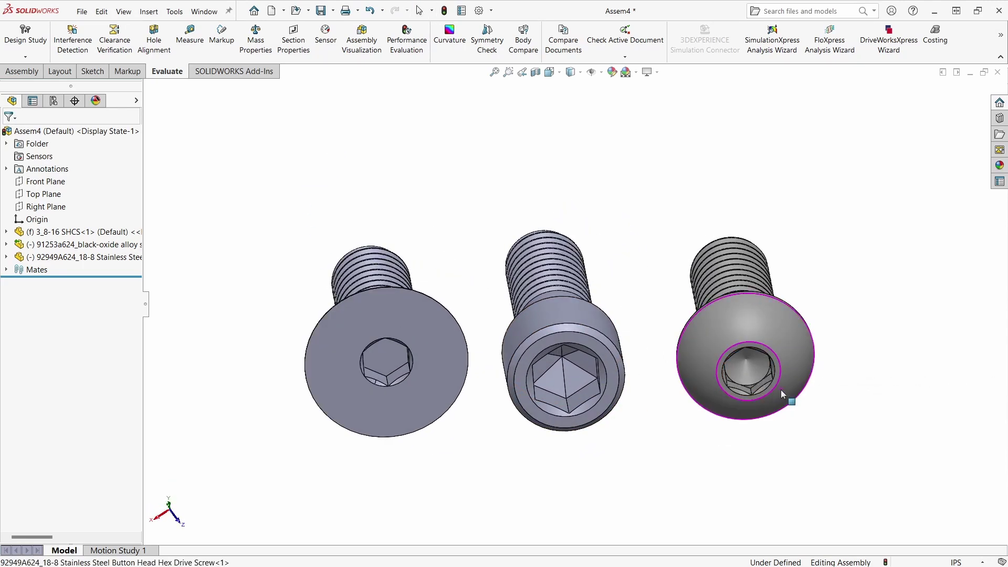
middle_click_drag(782, 394, 681, 418)
left_click(579, 397)
middle_click_drag(579, 398, 542, 313)
left_click(562, 346)
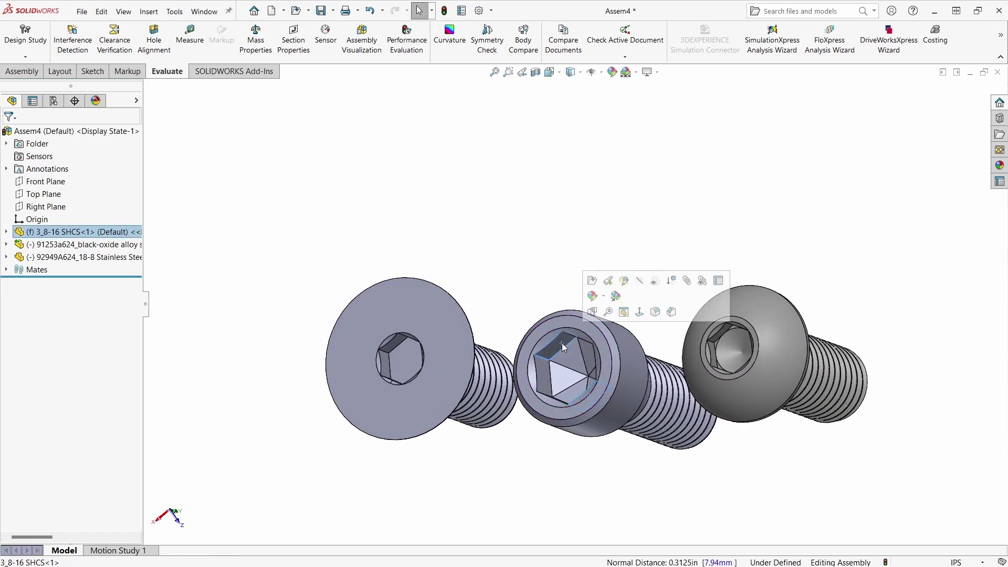
- Check the flat-head screw, then measure the button-head screw's socket size
left_click(509, 233)
left_click(386, 360)
middle_click_drag(389, 364, 442, 372)
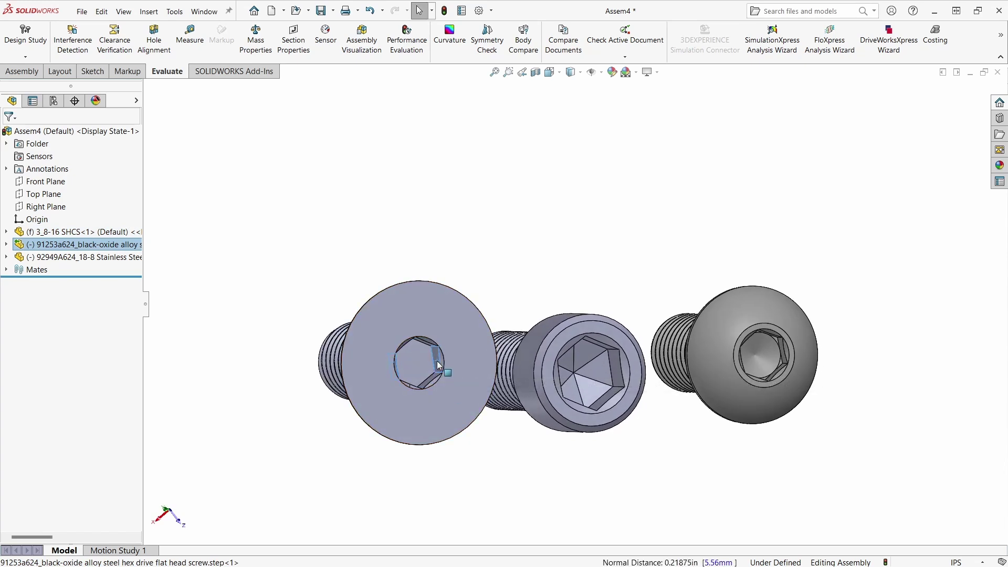
left_click(572, 258)
scroll(769, 347, "down", 3)
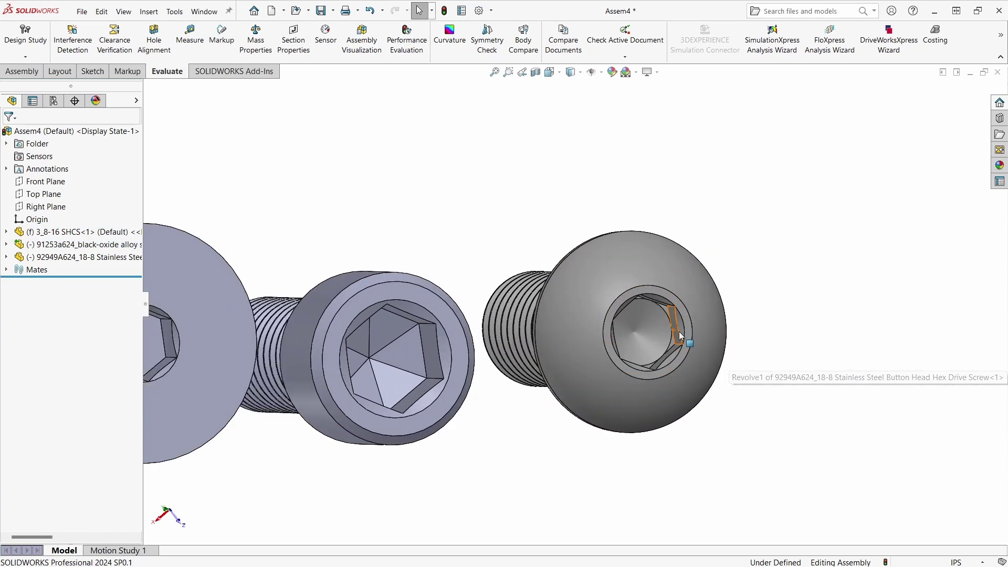
left_click(680, 337)
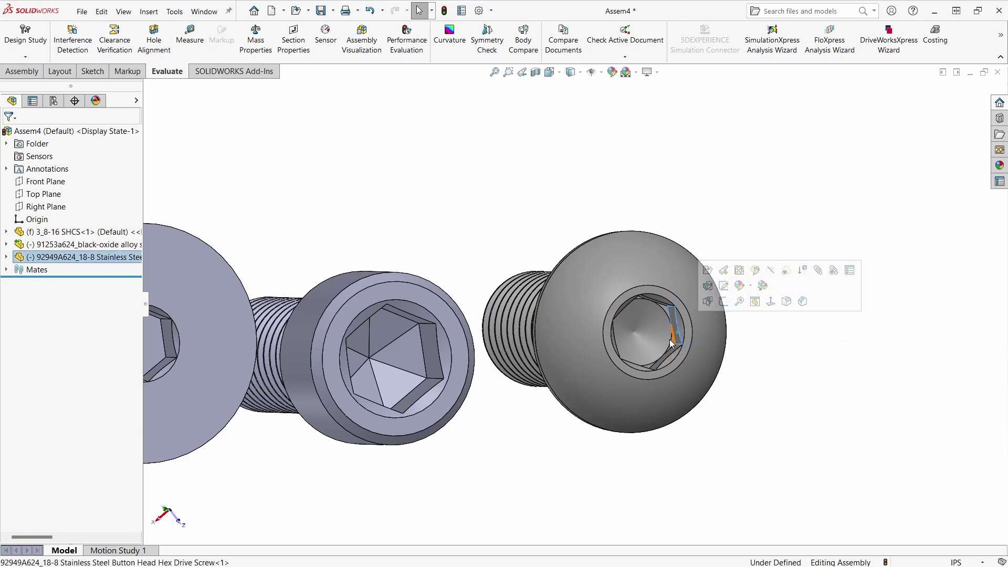
middle_click_drag(679, 337, 515, 473)
left_click(609, 350)
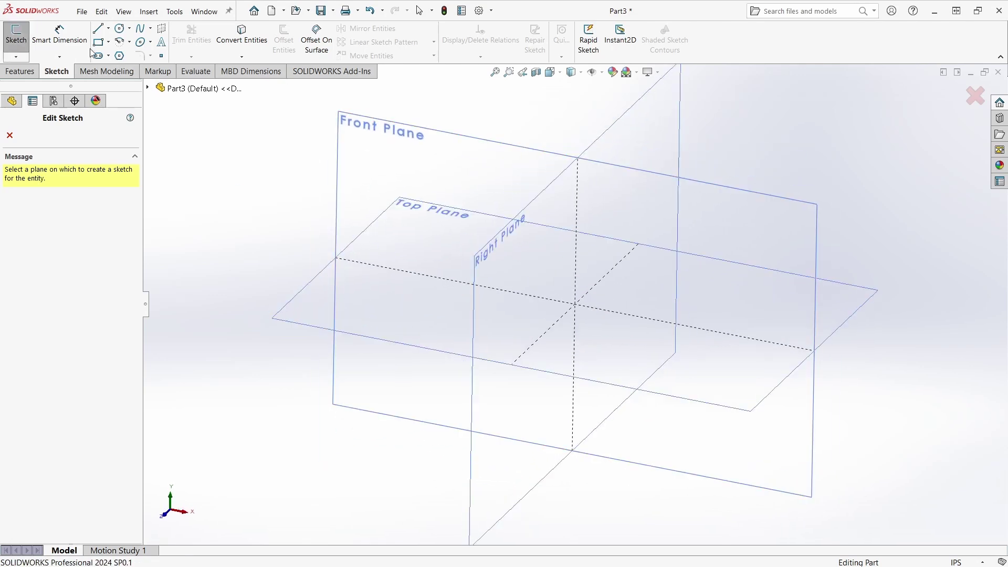
- Sketch a hexagon on the Top Plane around a 9/16 in circle with a horizontal top edge
left_click(304, 315)
left_click(576, 305)
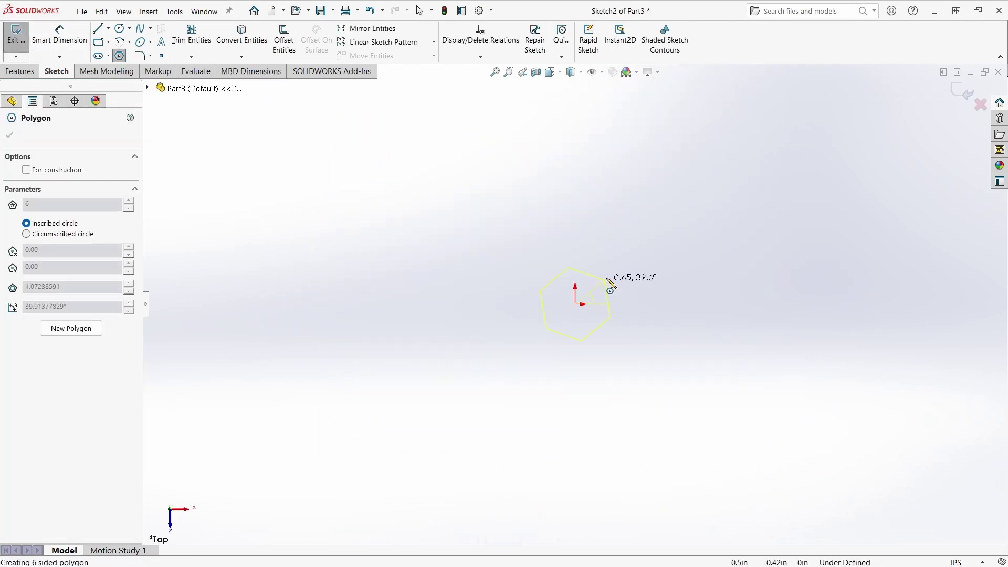
left_click(659, 191)
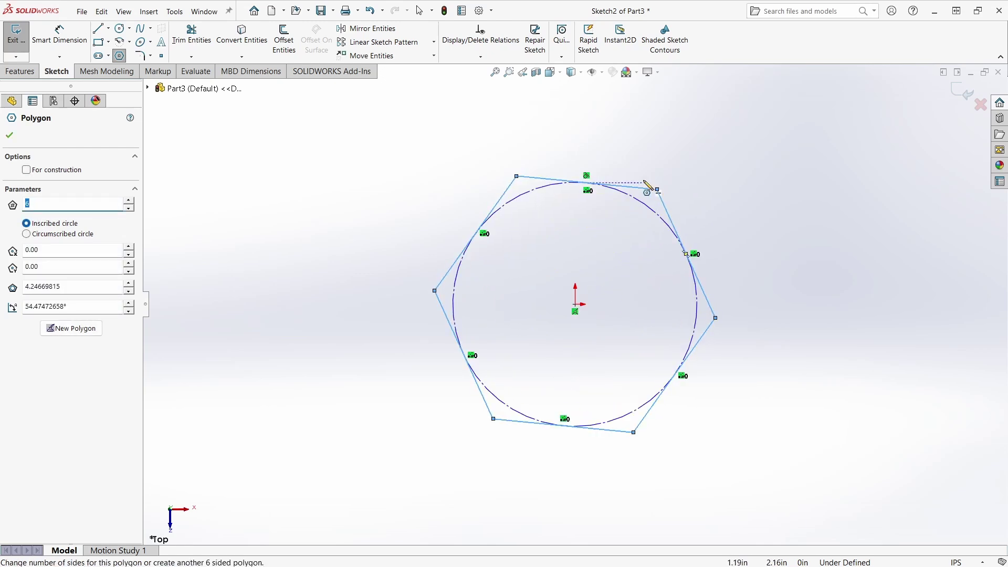
left_click(59, 35)
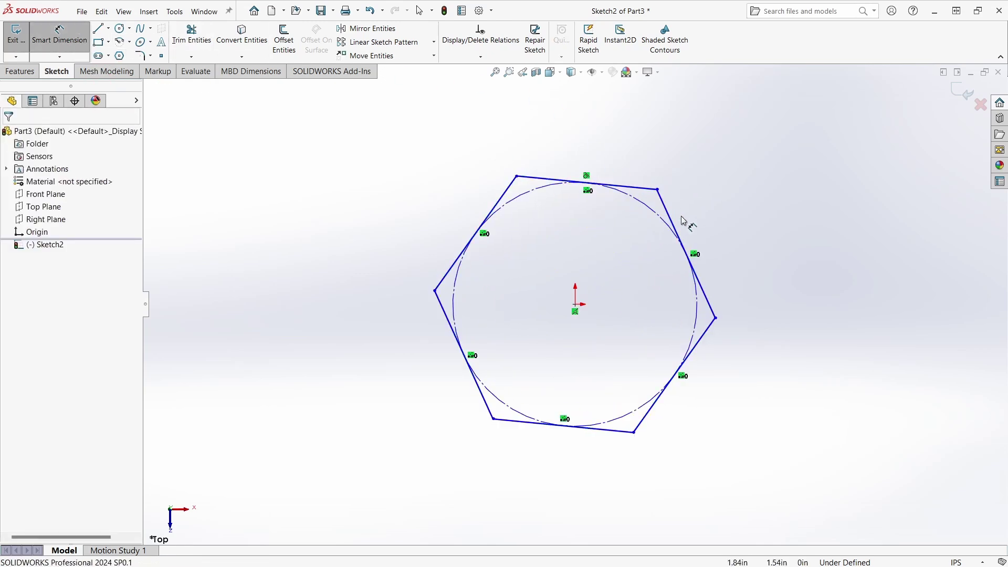
left_click(653, 211)
left_click(771, 236)
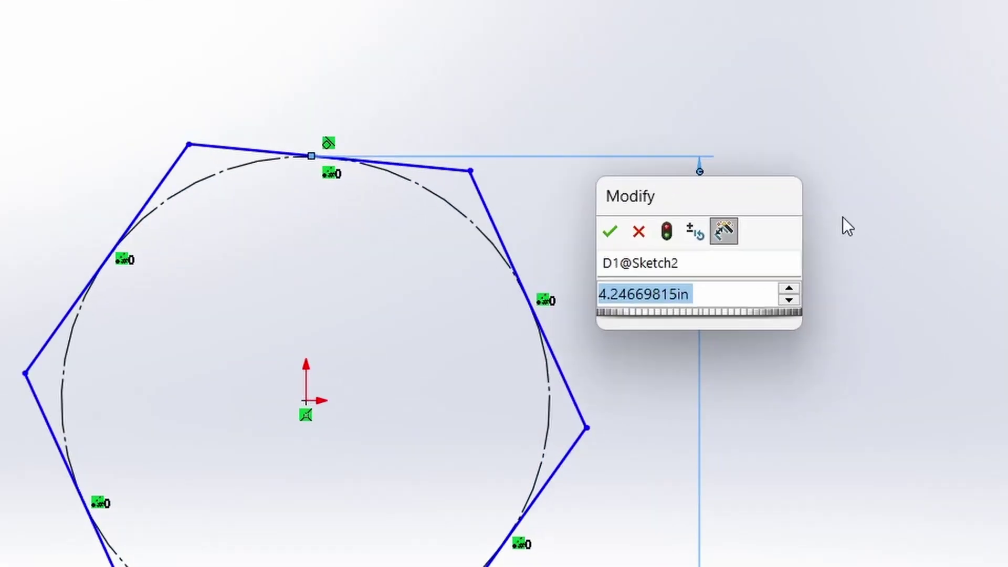
type("9/16")
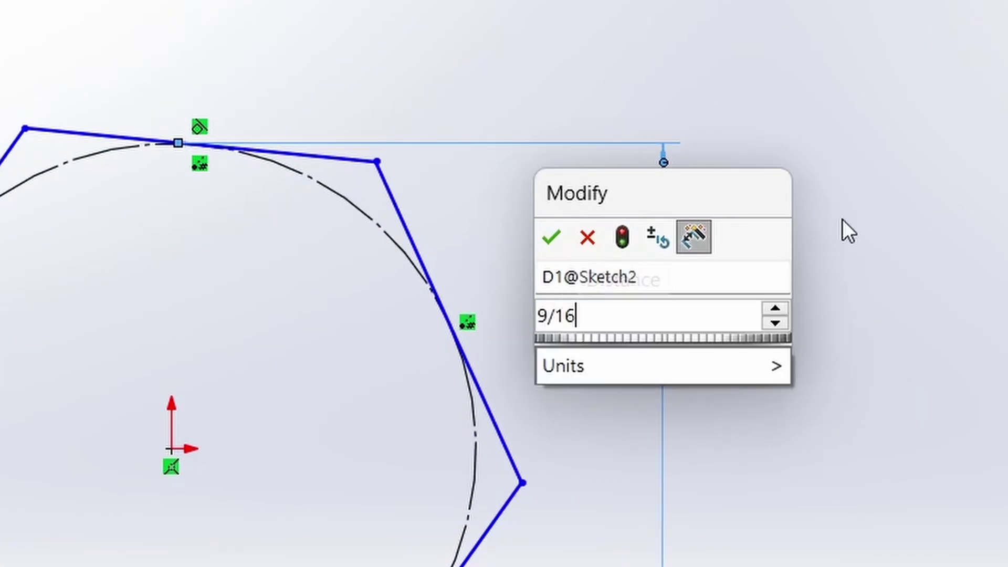
key("Return")
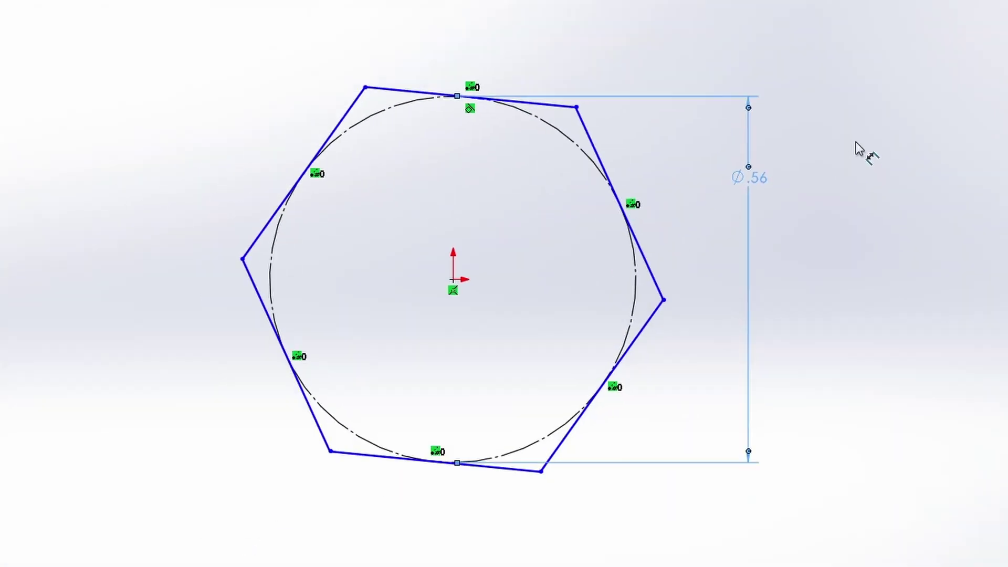
key("Escape")
left_click(543, 109)
left_click(589, 34)
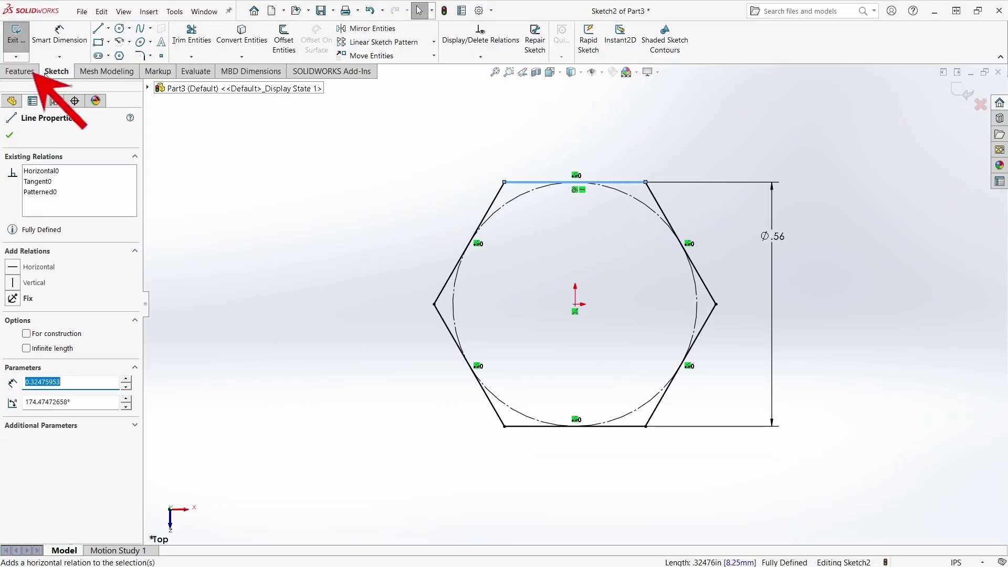
- Extrude the hexagon 0.328 in into a solid nut blank
left_click(36, 70)
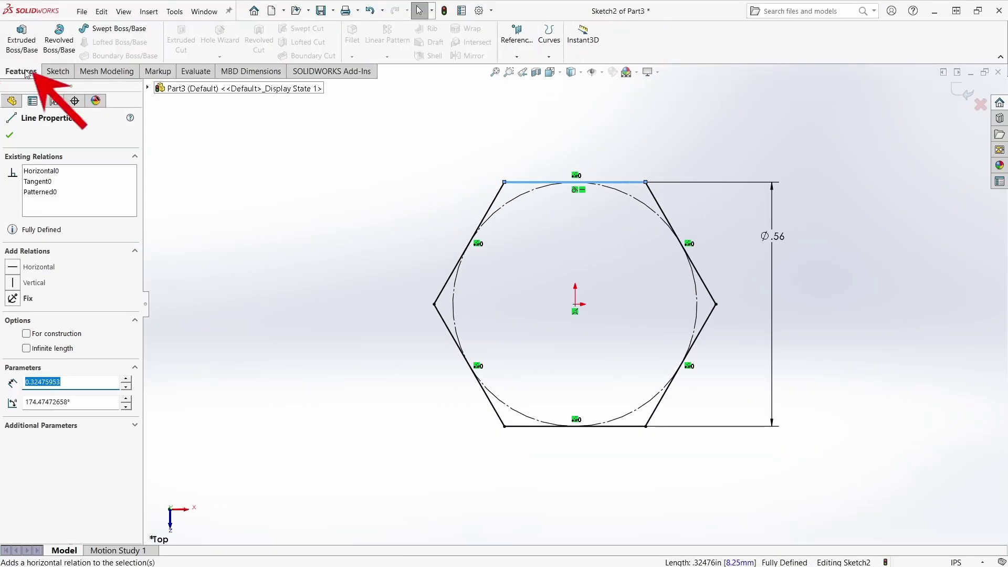
left_click(25, 40)
type(".328")
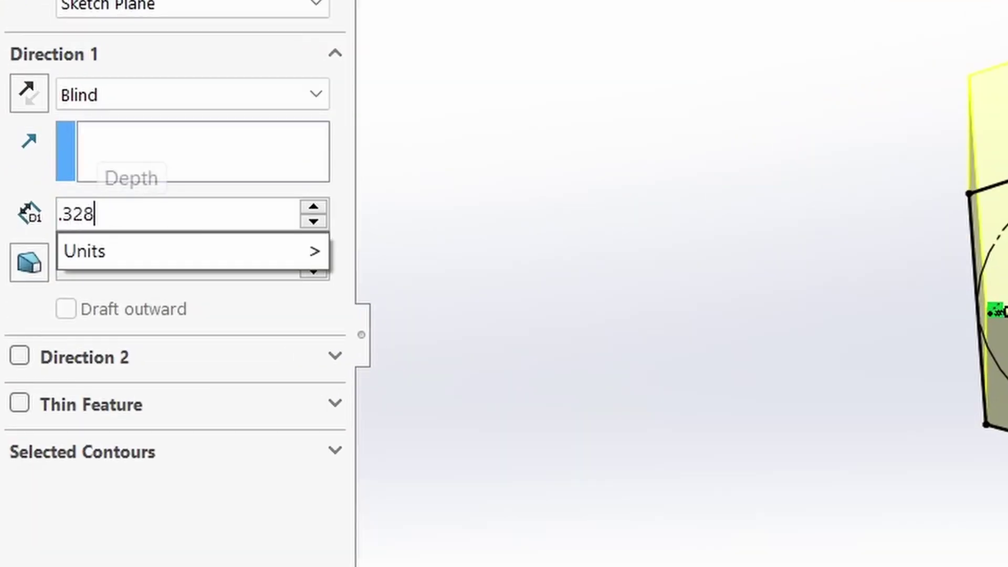
key("Return")
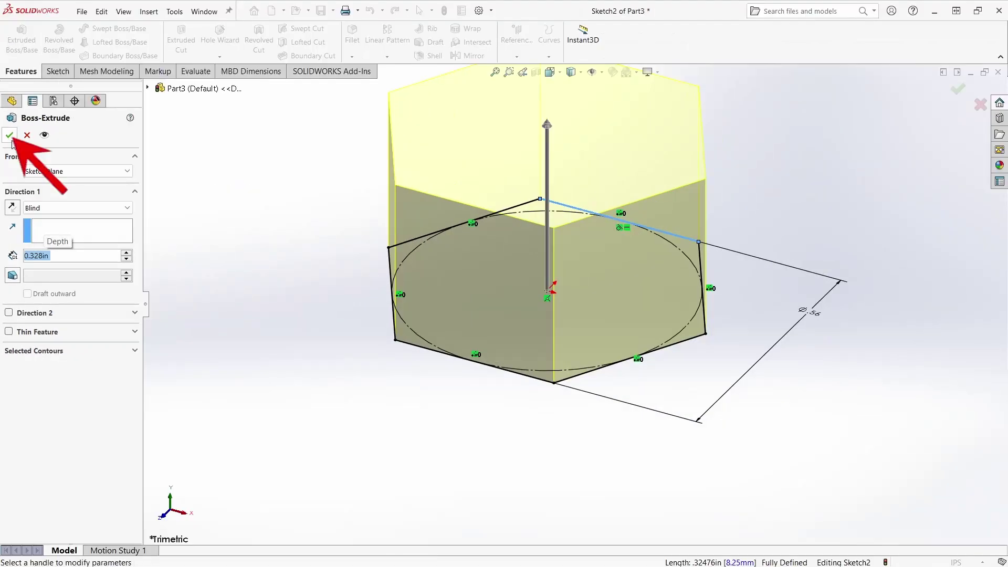
left_click(9, 135)
scroll(626, 163, "down", 3)
middle_click_drag(625, 163, 610, 343)
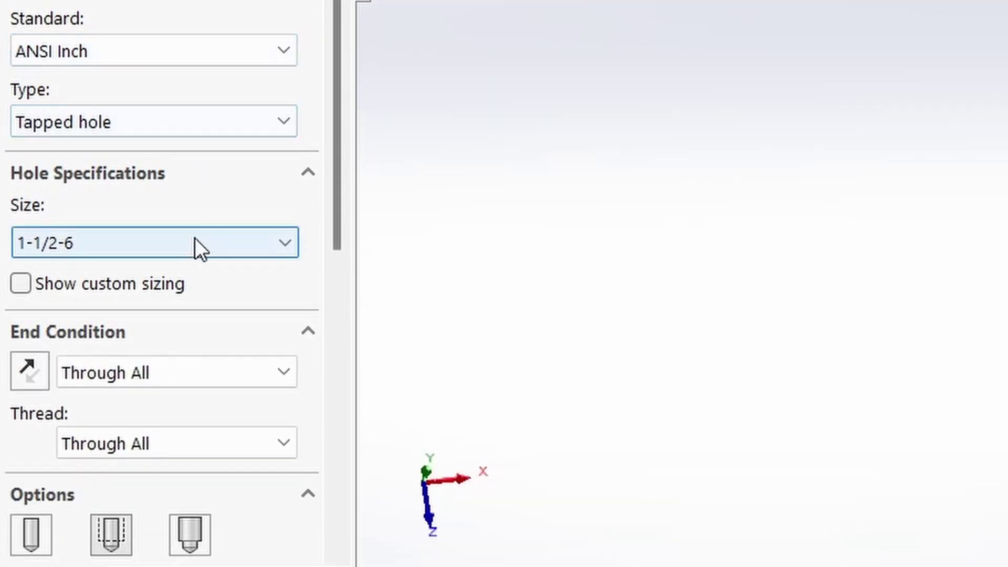
- Set the tapped hole to size 3/8-16 with a far-side countersink
left_click(194, 289)
scroll(116, 356, "up", 4)
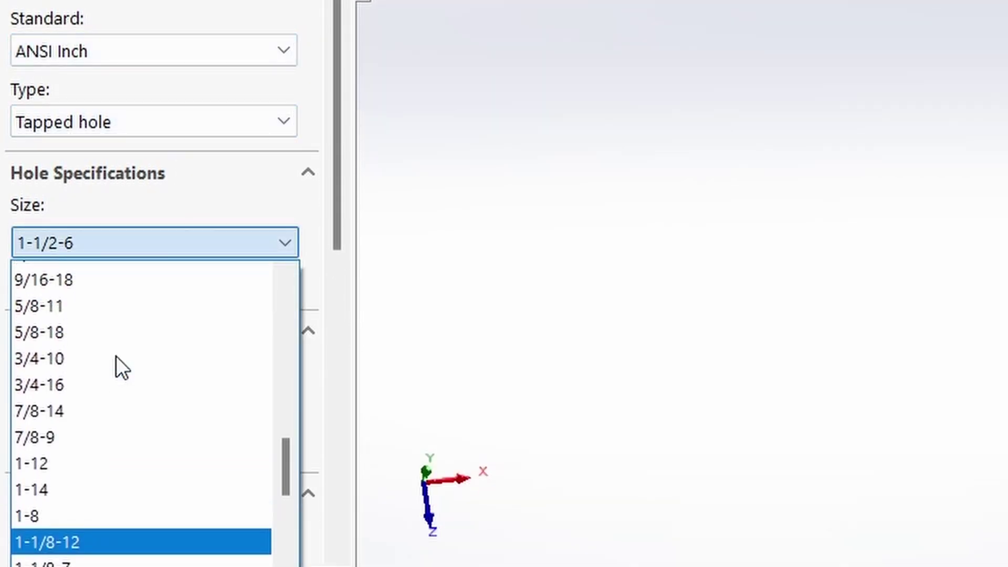
scroll(80, 346, "up", 2)
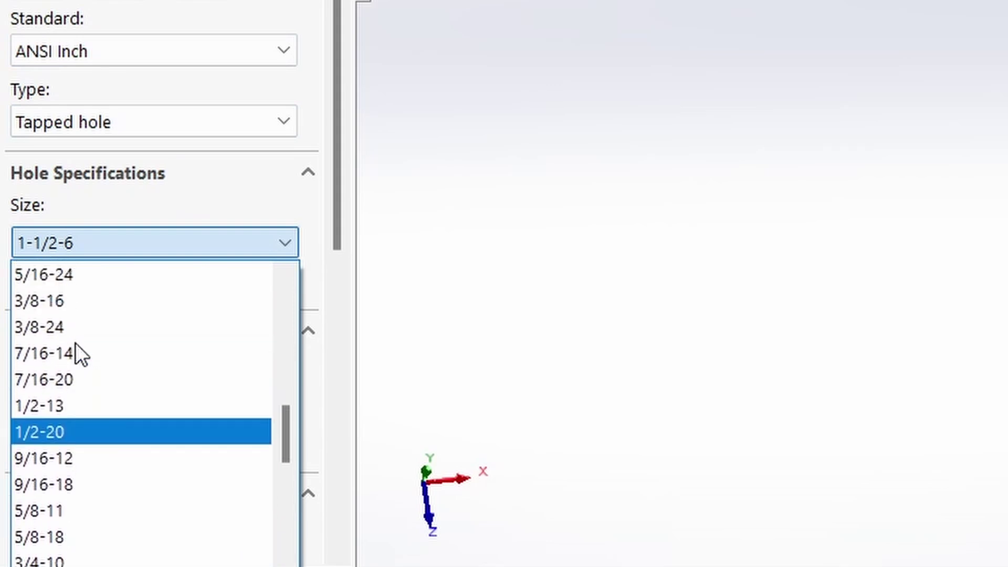
left_click(59, 303)
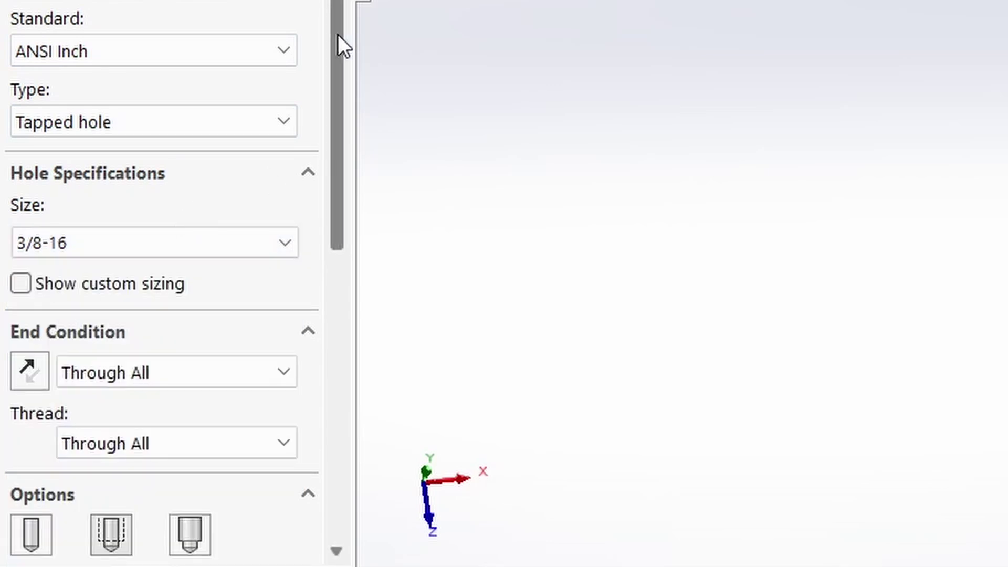
scroll(338, 58, "down", 4)
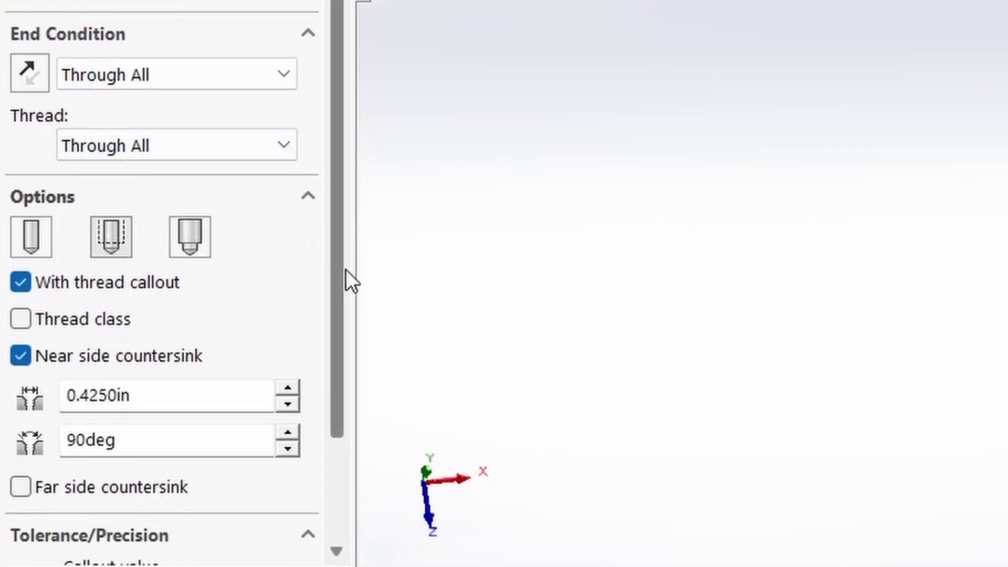
scroll(339, 270, "down", 2)
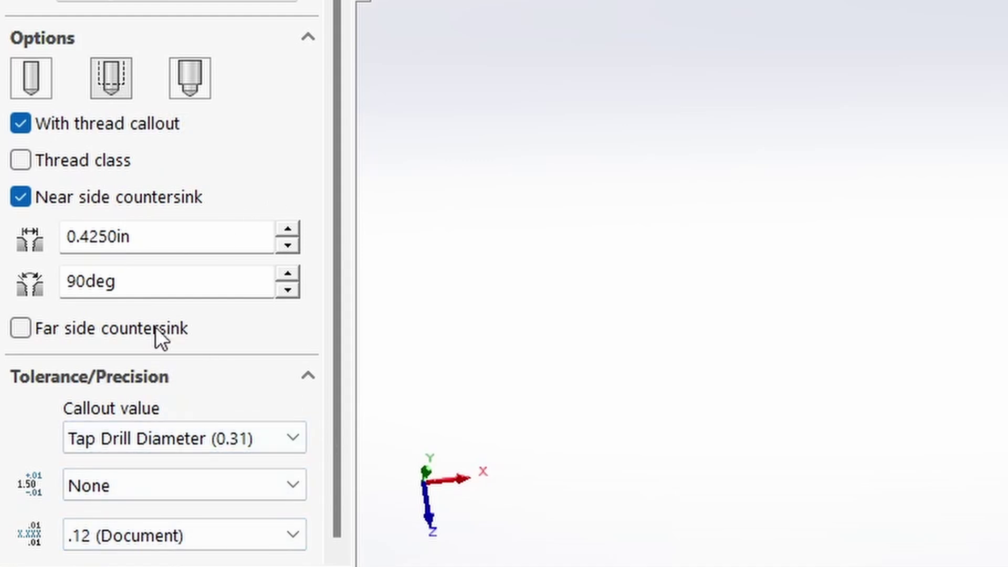
left_click(27, 329)
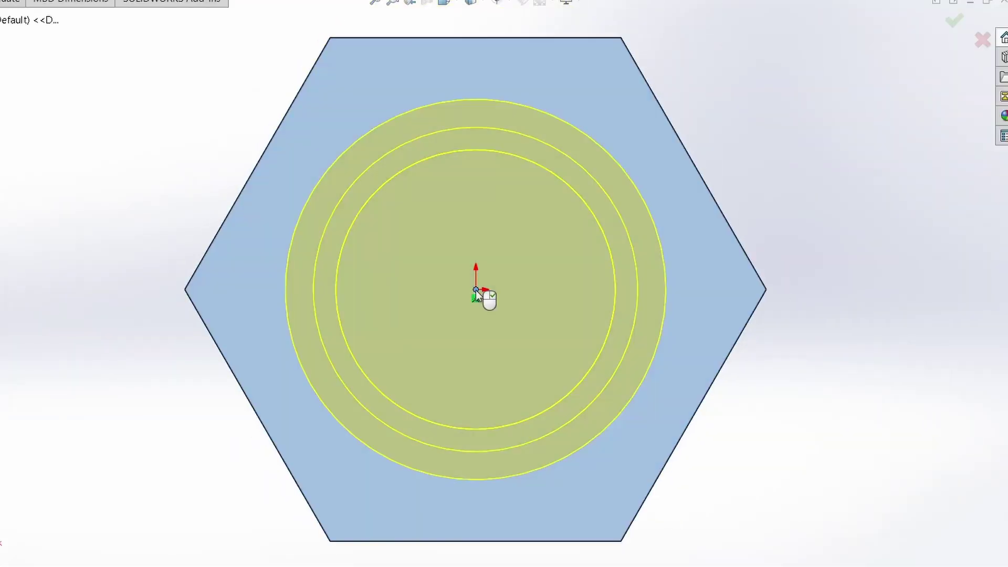
- Place the hole at the nut's centre and measure its 0.3125 in bore
left_click(476, 290)
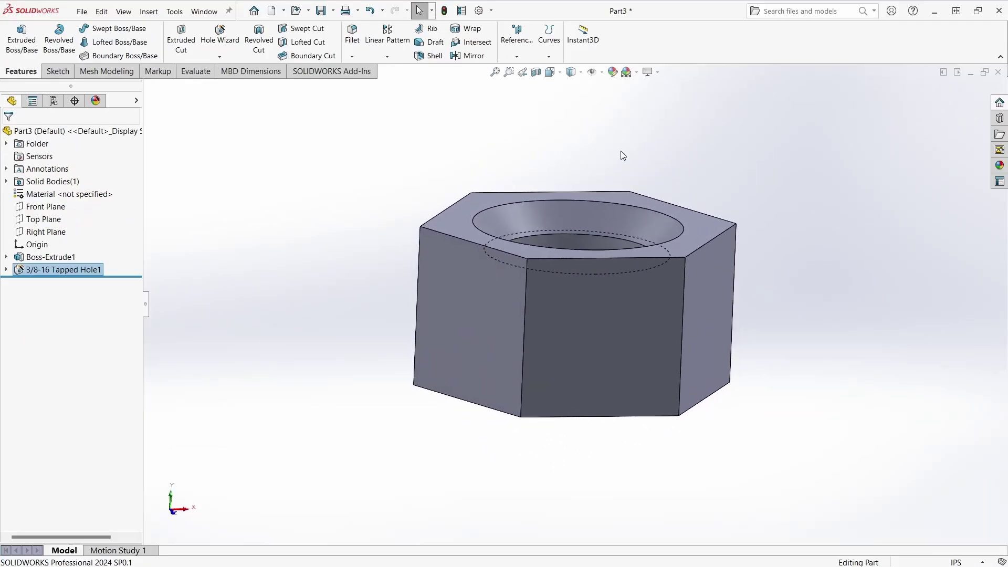
middle_click_drag(622, 155, 608, 450)
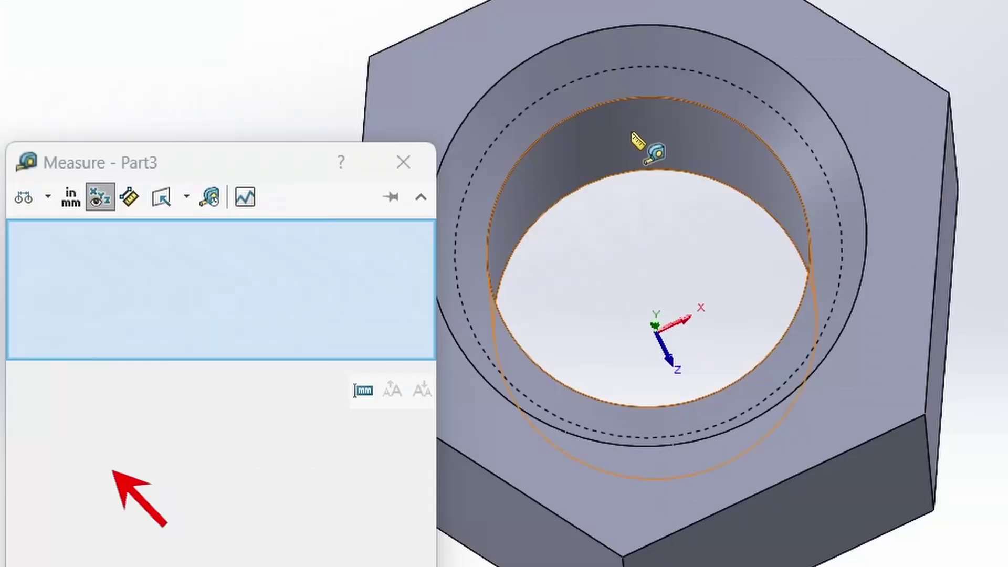
left_click(629, 130)
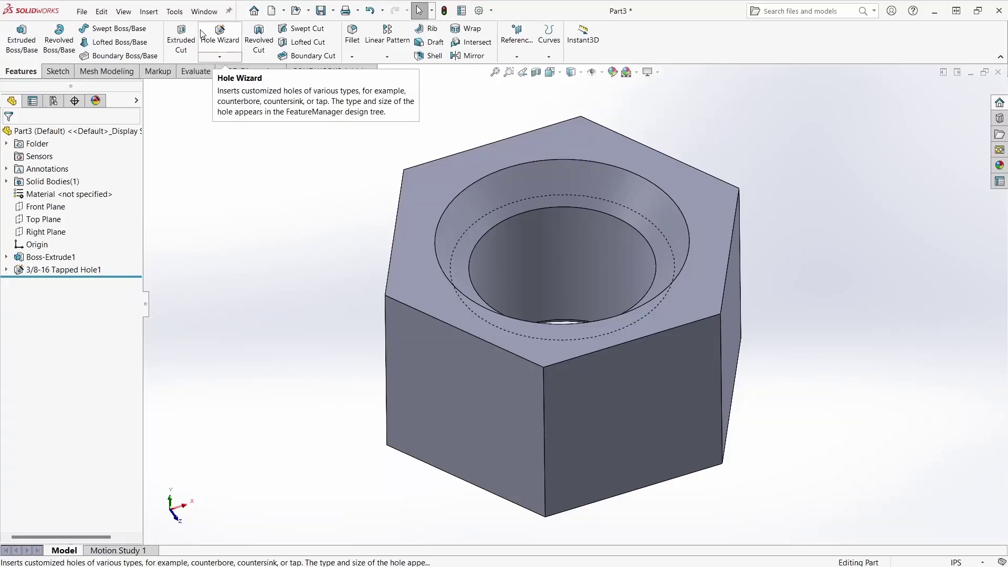
- Add a 0.3750-16 Inch Tap Blind thread on the hole's top edge, offset 0.25 in
left_click(219, 56)
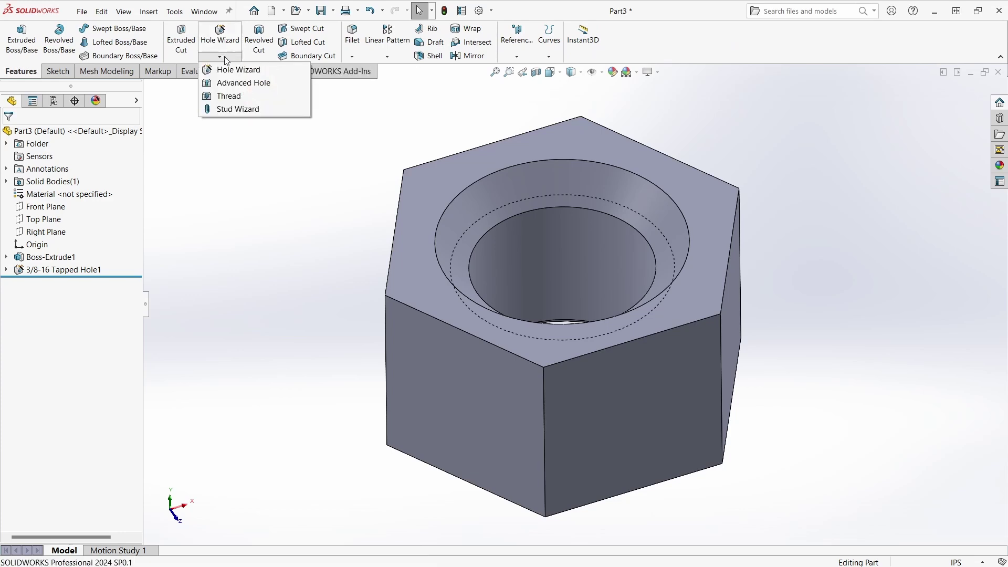
left_click(231, 96)
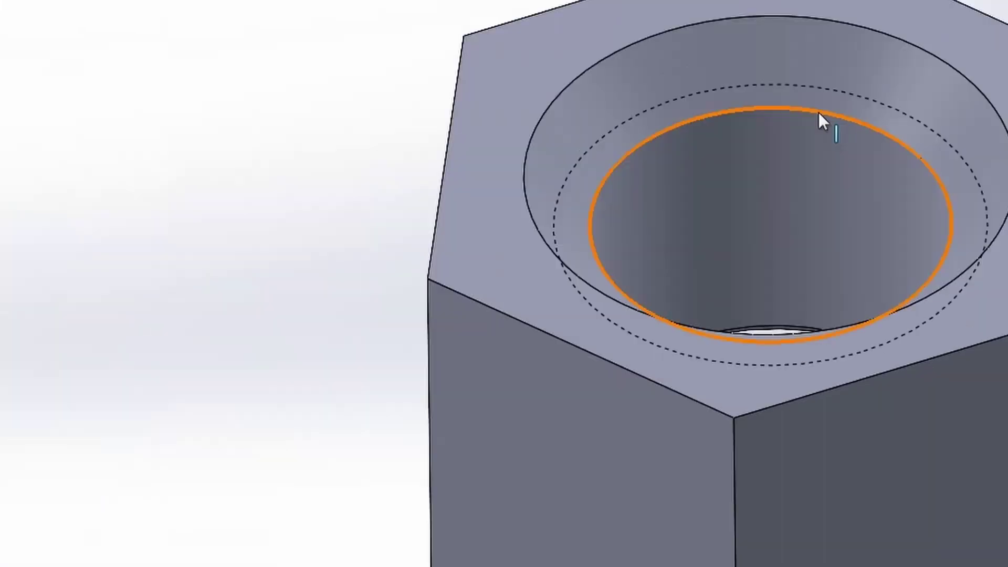
left_click(493, 210)
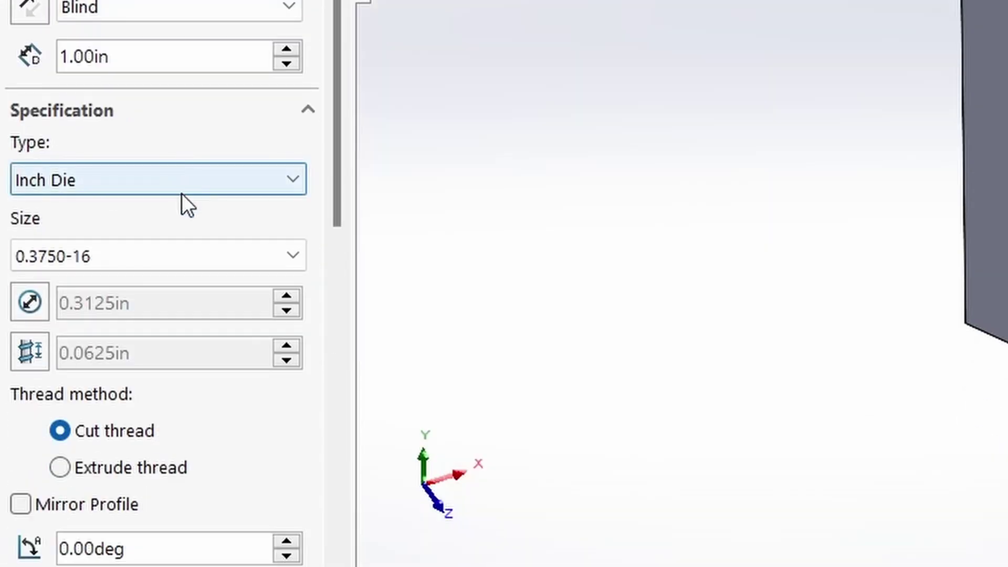
left_click(69, 185)
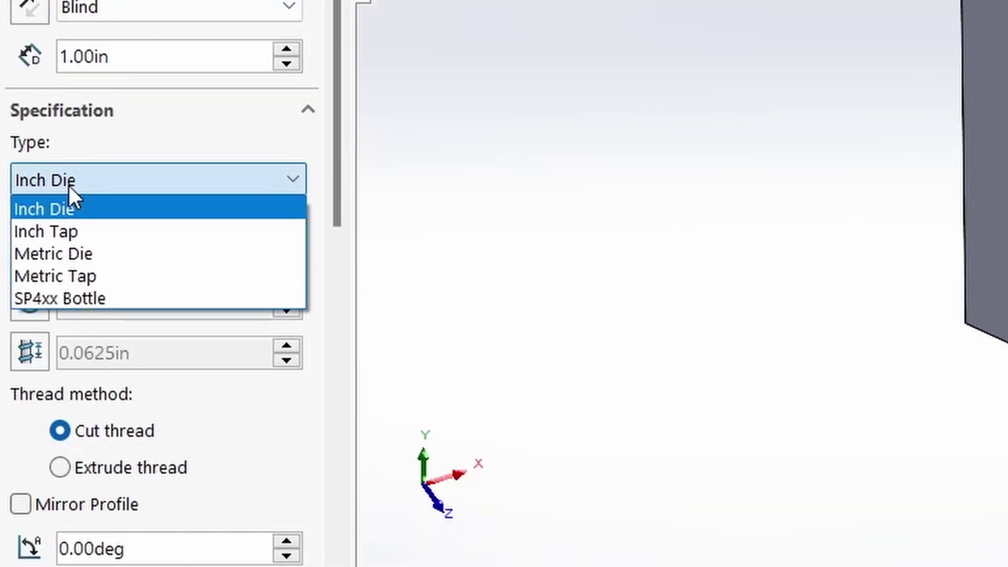
left_click(100, 231)
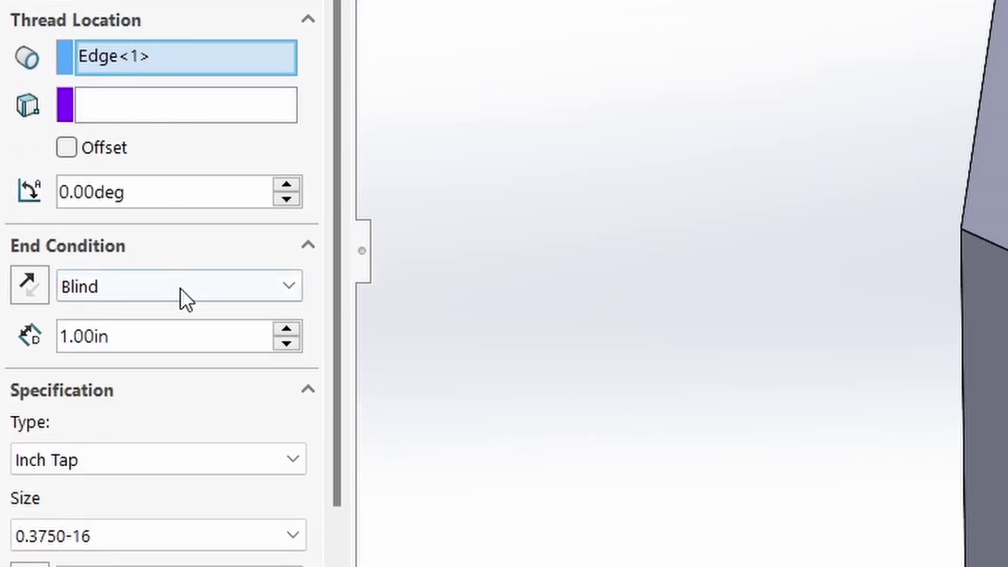
left_click(181, 290)
left_click(147, 314)
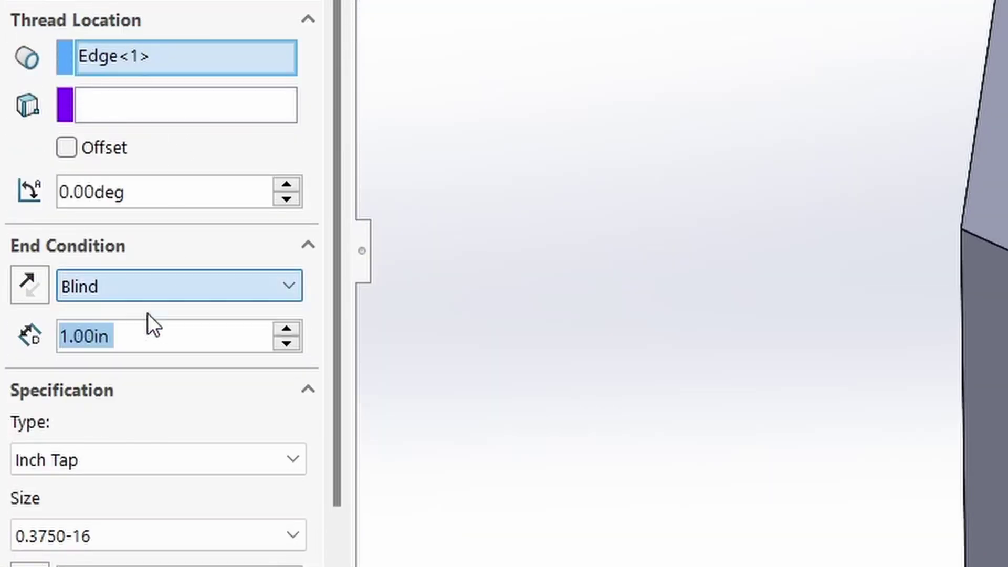
left_click(68, 146)
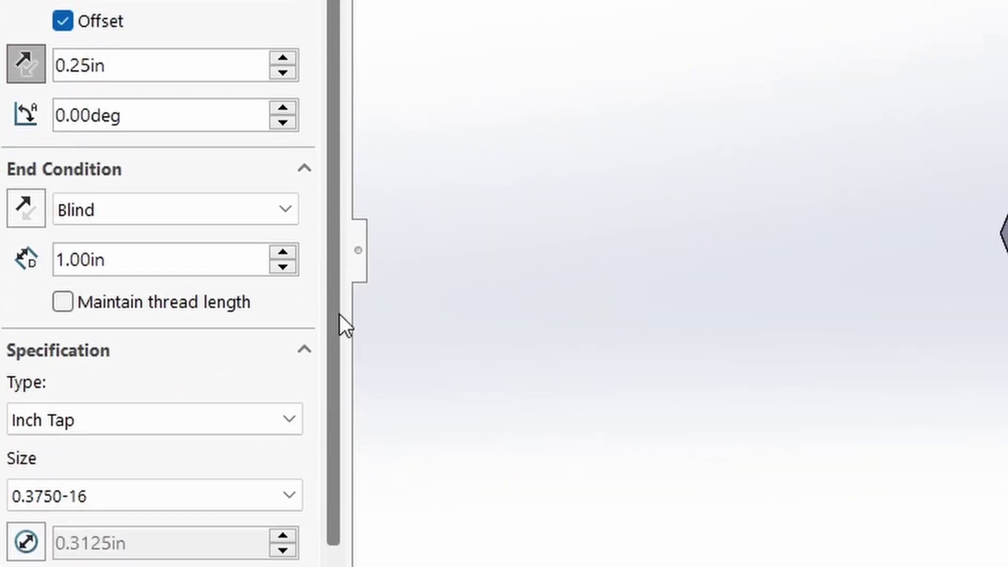
scroll(339, 325, "down", 5)
scroll(370, 470, "down", 4)
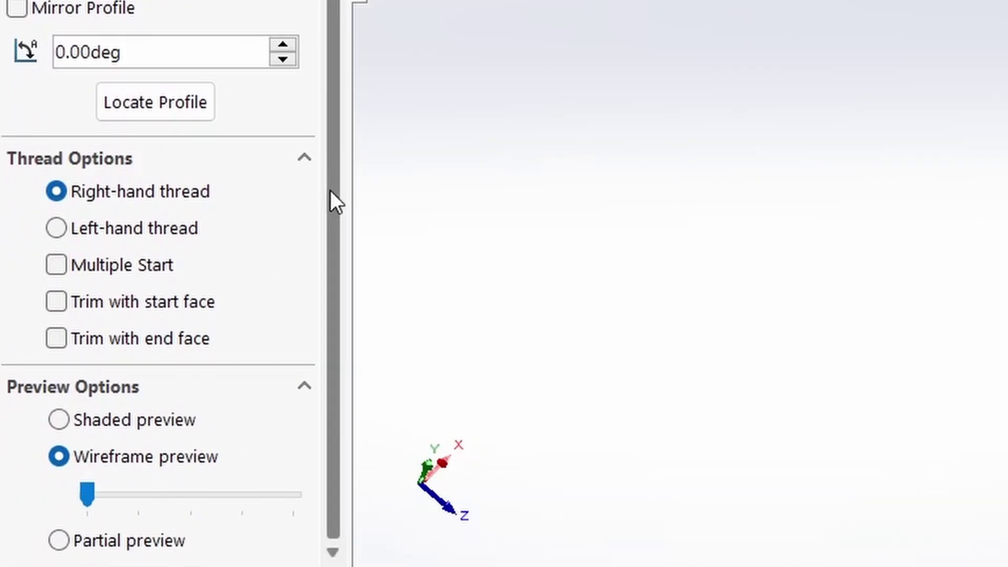
left_click_drag(329, 184, 333, 0)
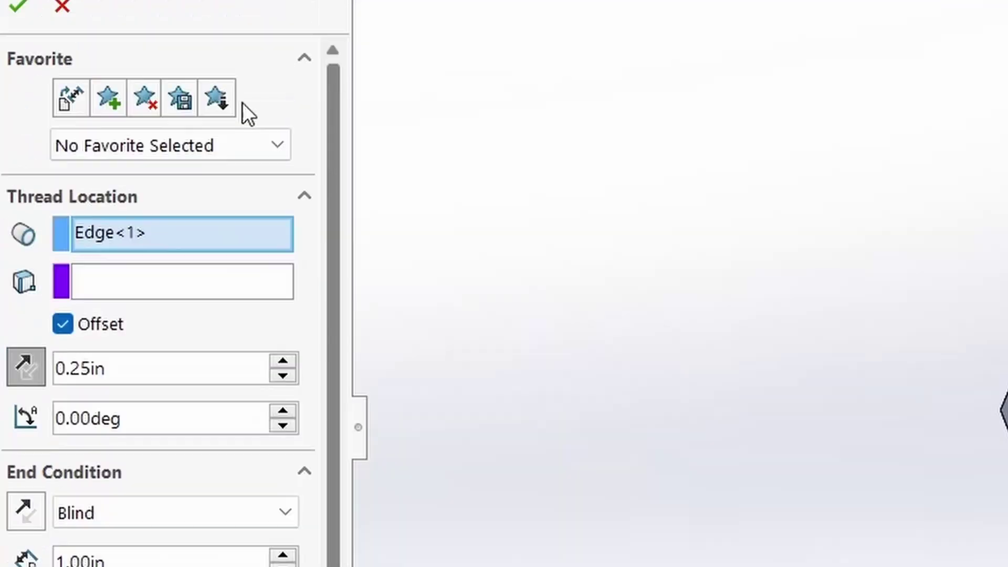
left_click(19, 62)
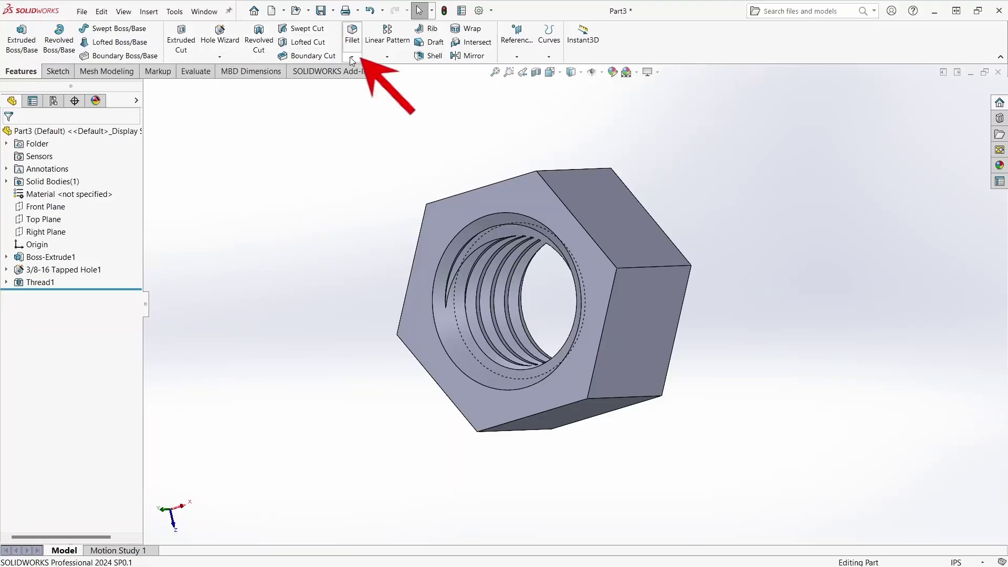
- Add a 0.03125 in, 45° chamfer to the hex nut's edges and orbit to check it
left_click(370, 82)
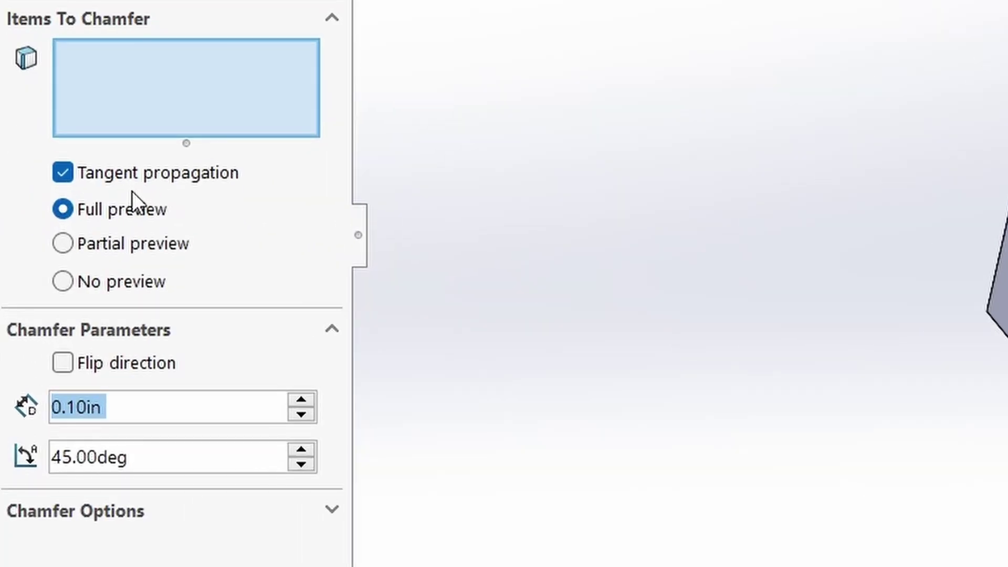
type(".03125")
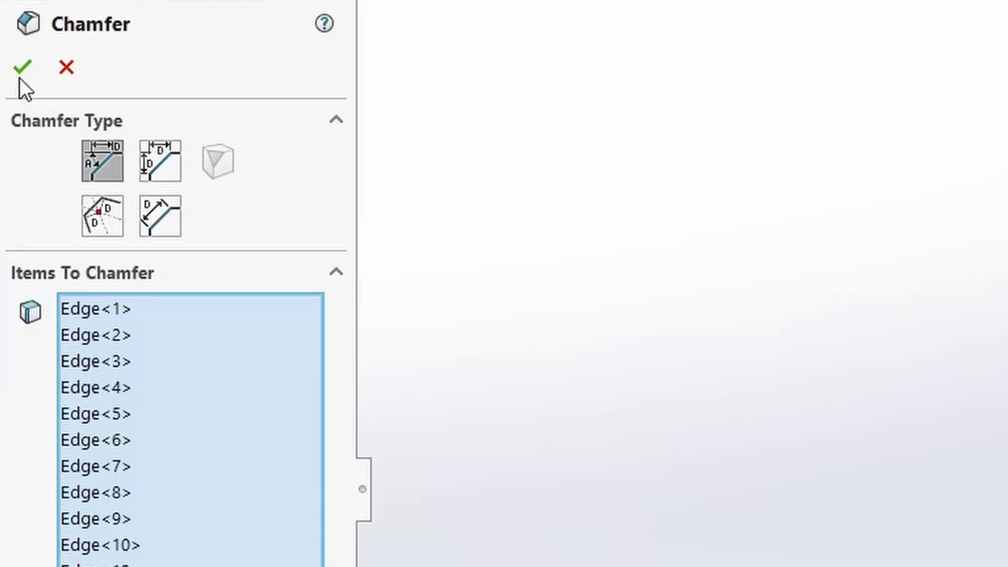
left_click(27, 81)
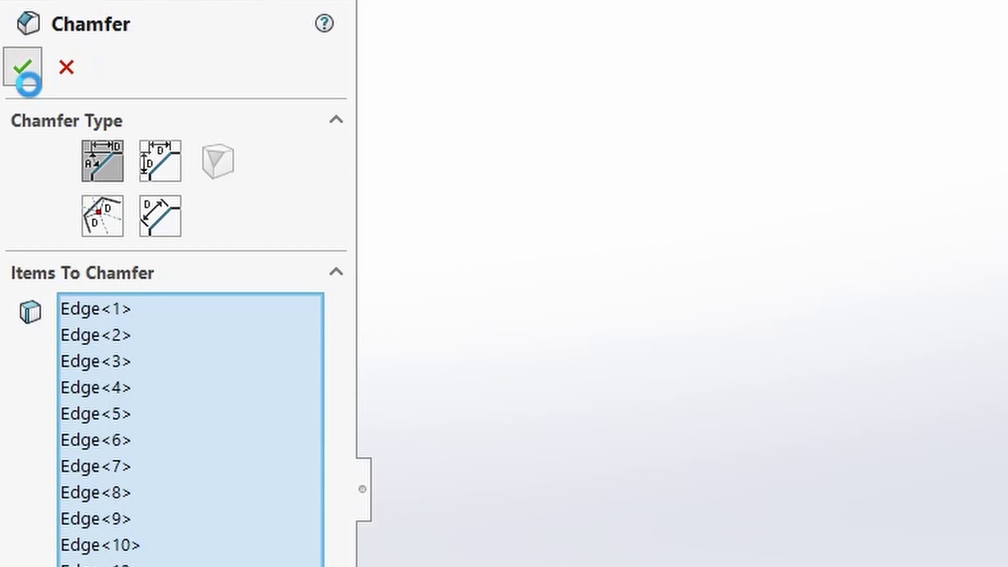
middle_click_drag(560, 291, 544, 94)
middle_click_drag(553, 209, 598, 347)
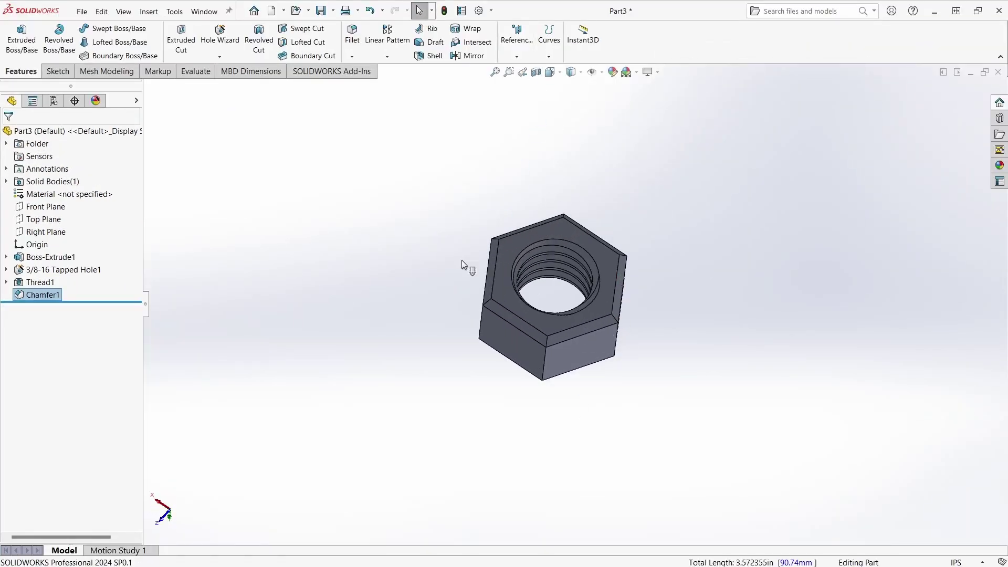
- Round the hex nut's outer edges with a 0.03 in fillet
left_click(353, 36)
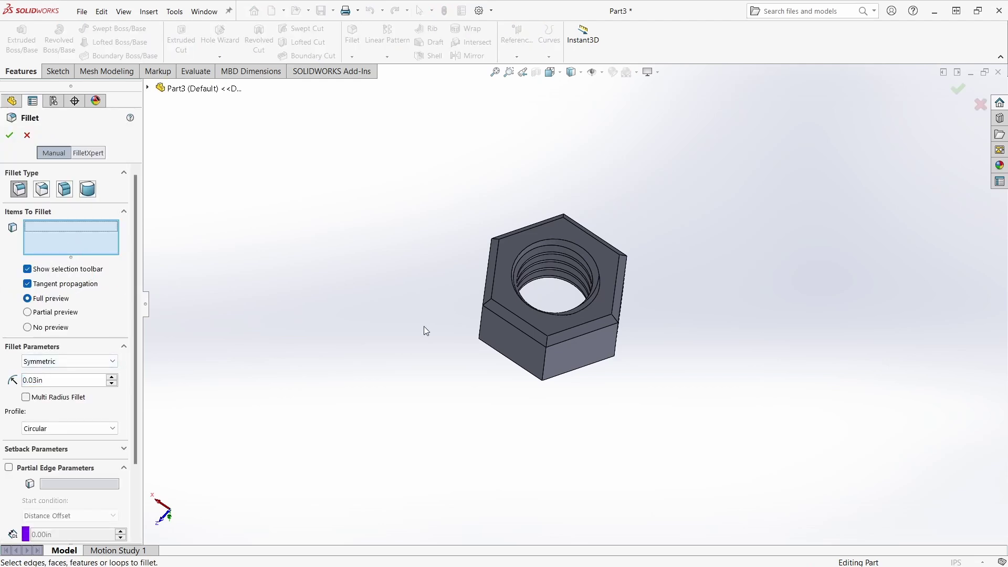
left_click(546, 364)
middle_click_drag(546, 364, 636, 281)
left_click(598, 302)
left_click(612, 353)
left_click(637, 281)
left_click(609, 260)
left_click(8, 135)
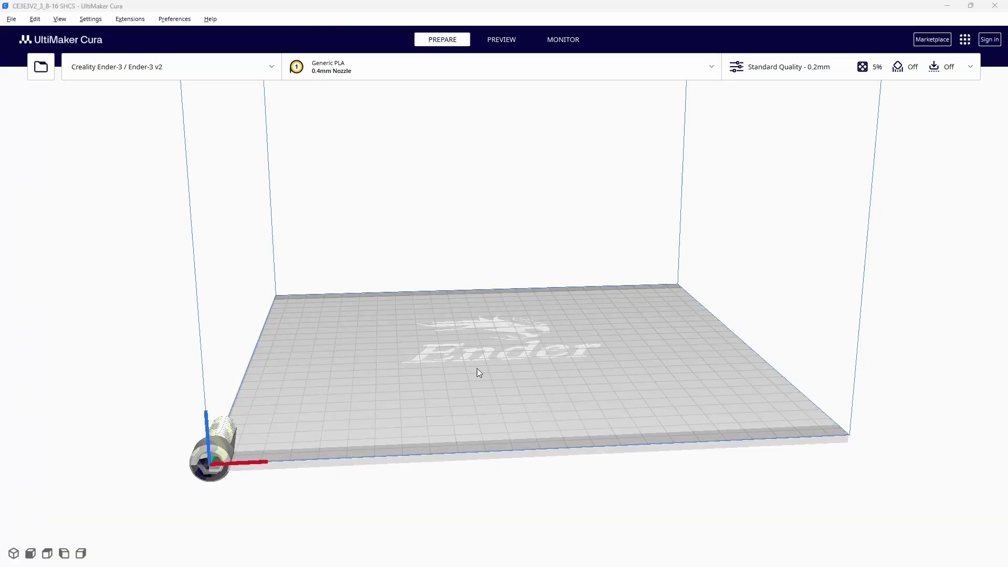
- Move the screw to the build plate centre and rotate it to stand upright
left_click(213, 445)
left_click_drag(213, 445, 527, 345)
right_click_drag(561, 262, 378, 262)
key("r")
left_click_drag(391, 220, 361, 330)
left_click(392, 257)
right_click_drag(392, 257, 772, 228)
- In Custom print settings, set Infill Density to 10%
left_click(971, 71)
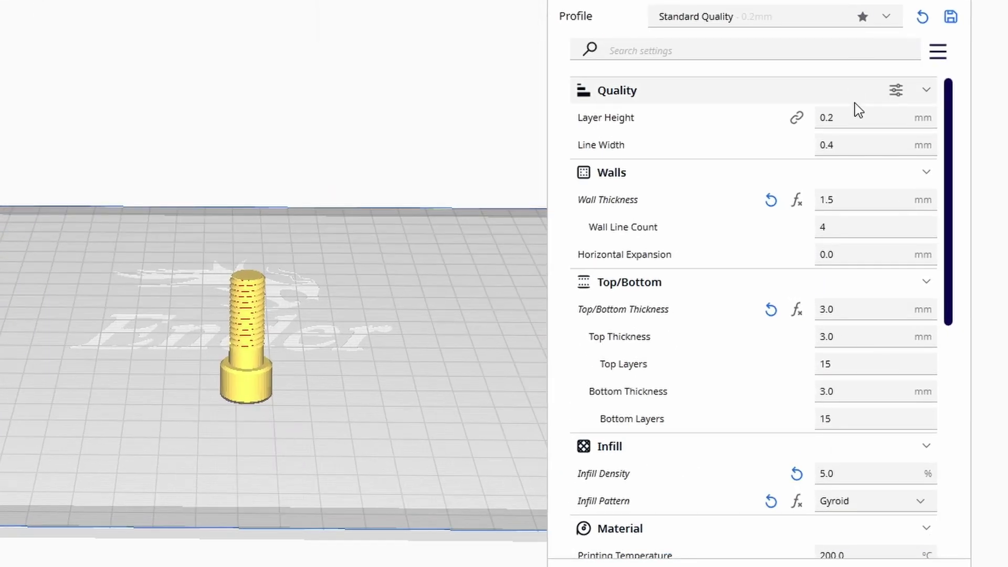
mouse_move(857, 199)
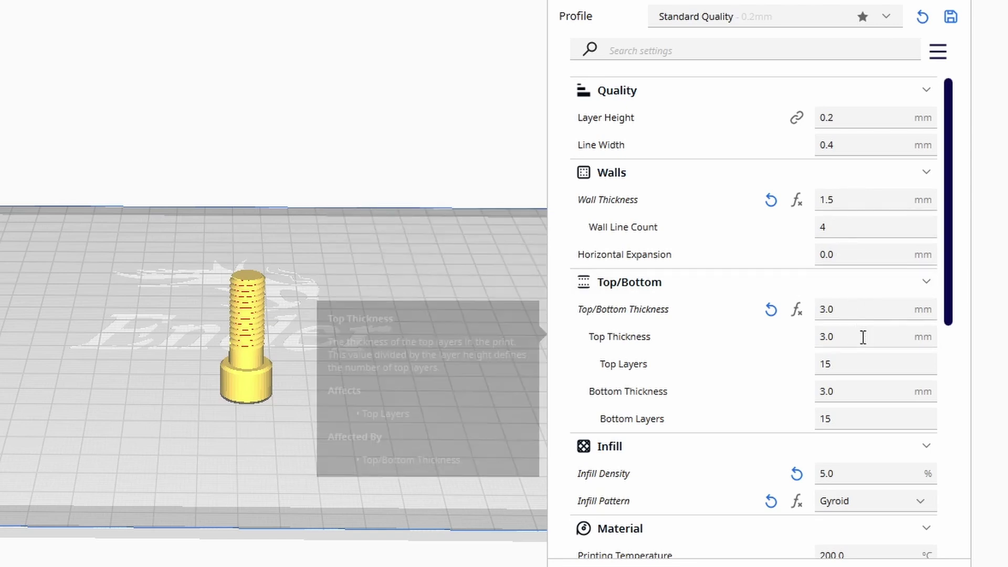
mouse_move(855, 416)
left_click_drag(952, 304, 963, 455)
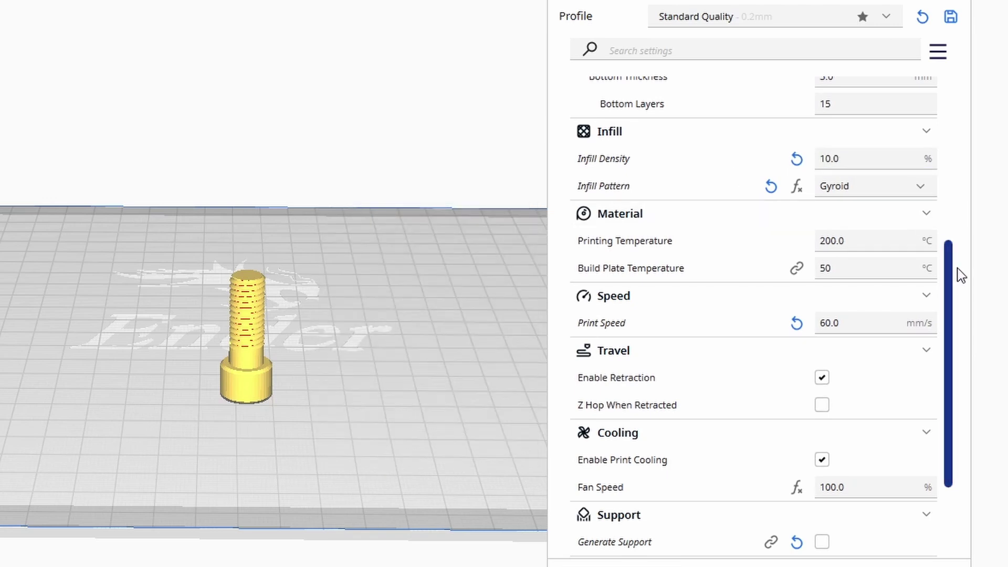
left_click_drag(949, 284, 961, 356)
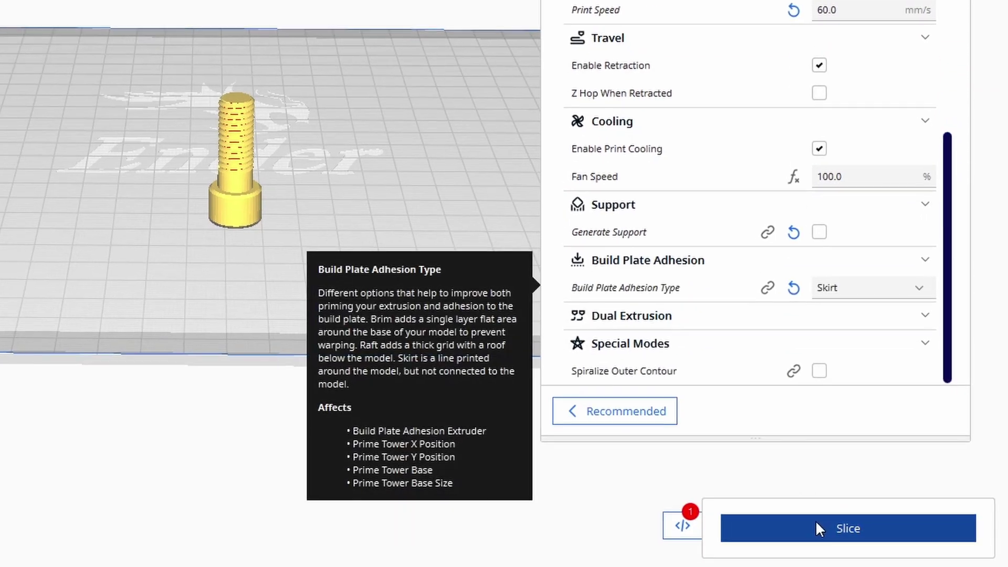
- Slice the screw (34 min, 3 g) and step down the layer preview toward the head
left_click(813, 520)
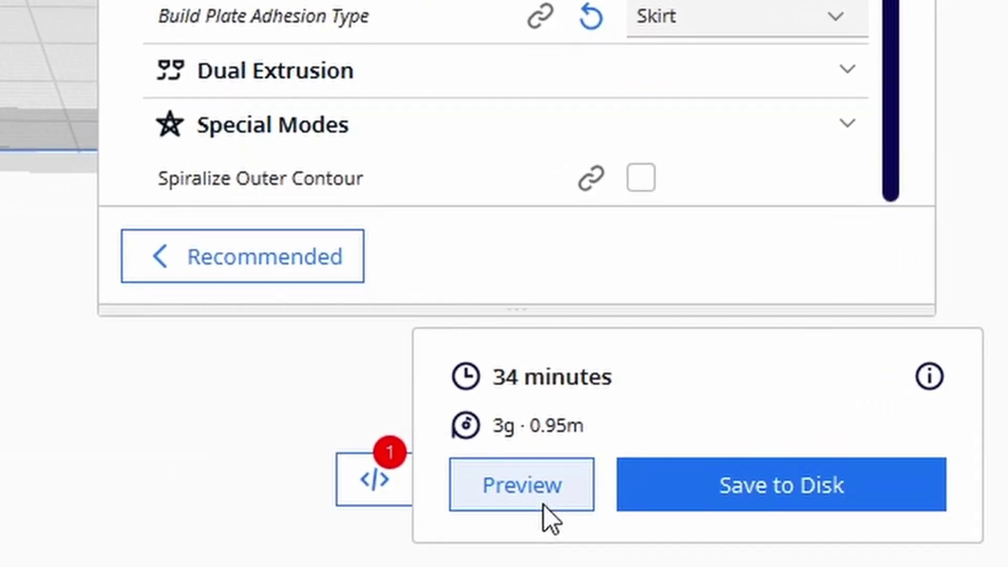
left_click(543, 505)
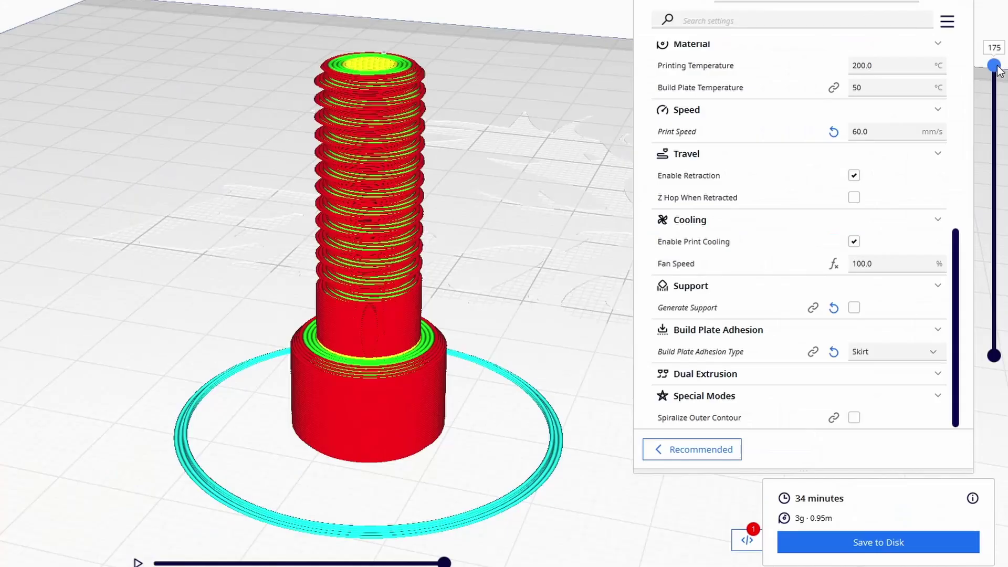
left_click_drag(1001, 76, 1002, 84)
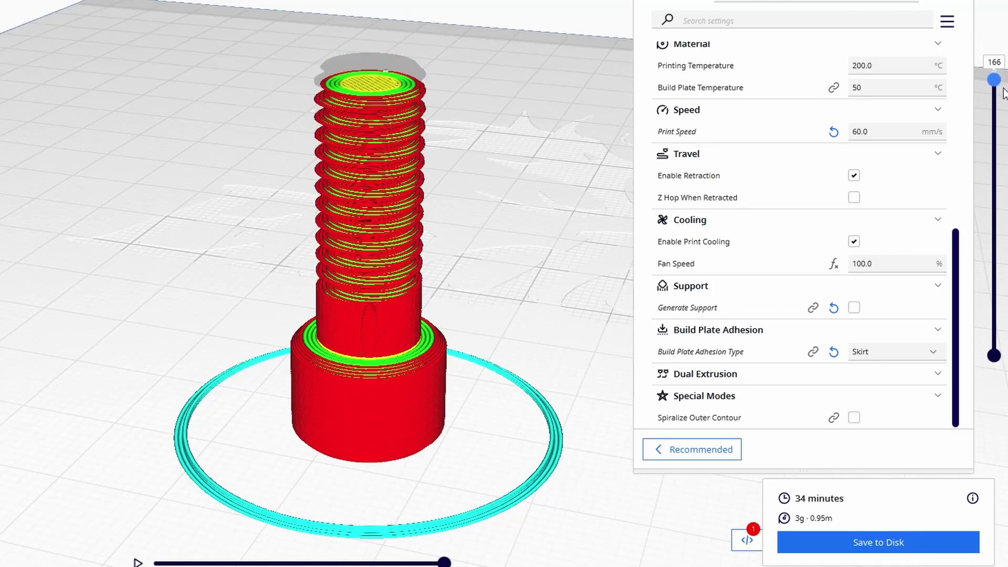
left_click_drag(1004, 93, 993, 192)
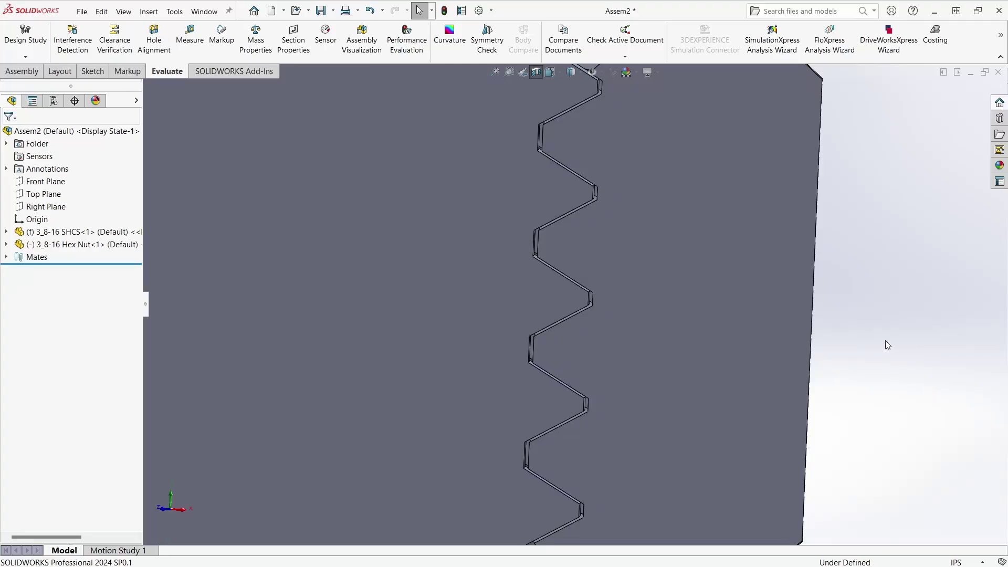
- Roll the Hex Nut Plus .005 history back above Thread1 and orbit to its top face
scroll(887, 345, "up", 5)
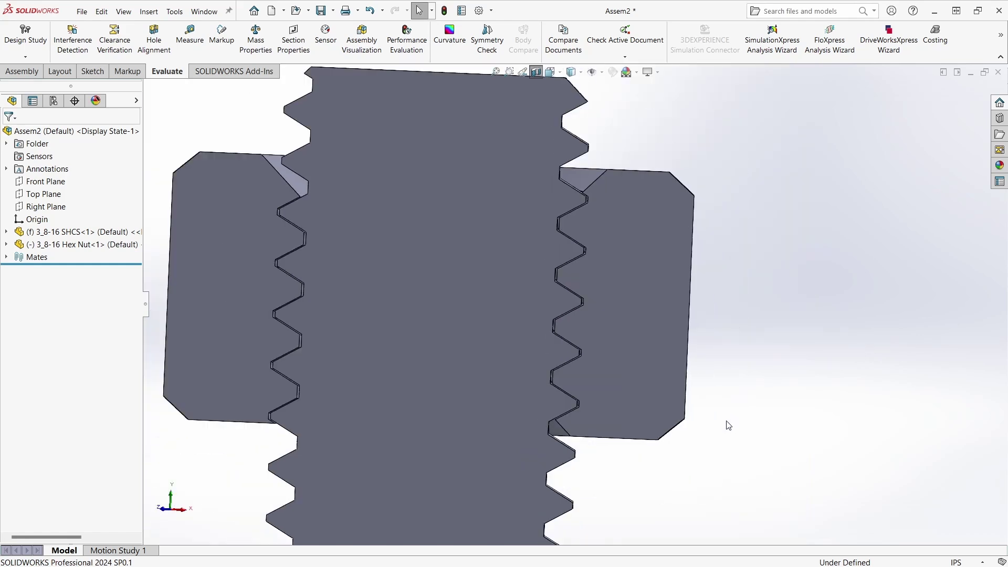
scroll(275, 468, "up", 4)
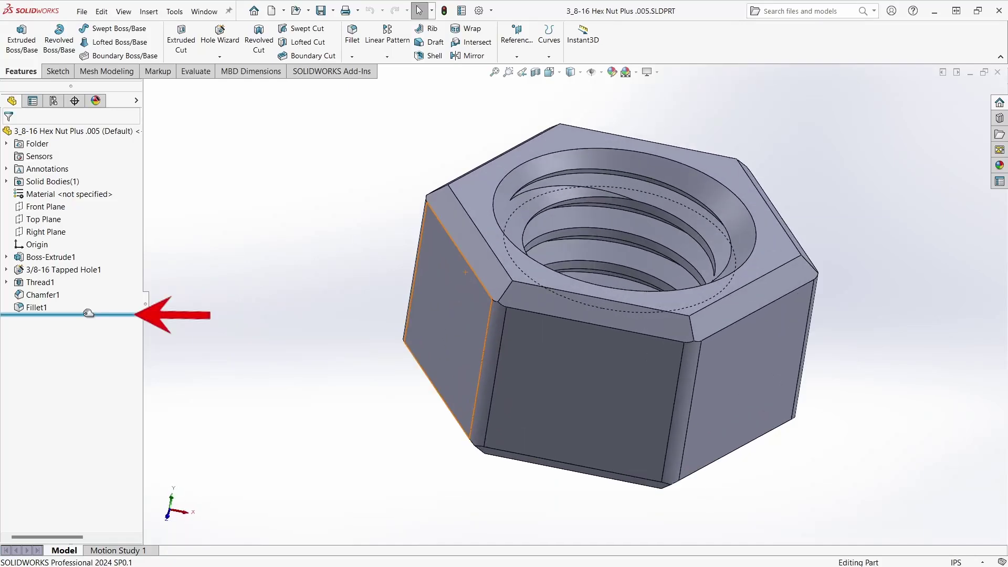
left_click_drag(88, 314, 74, 277)
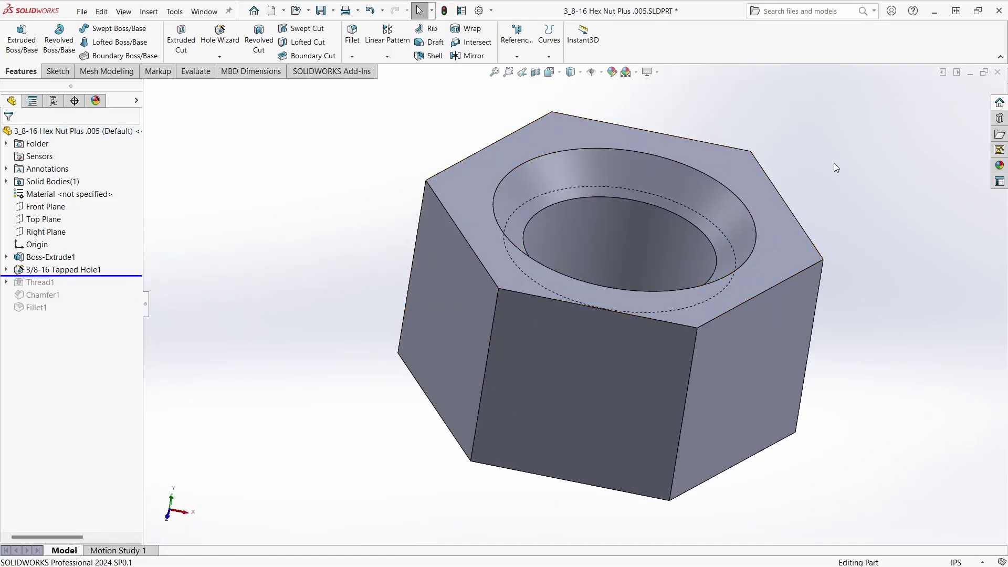
middle_click_drag(835, 168, 825, 195)
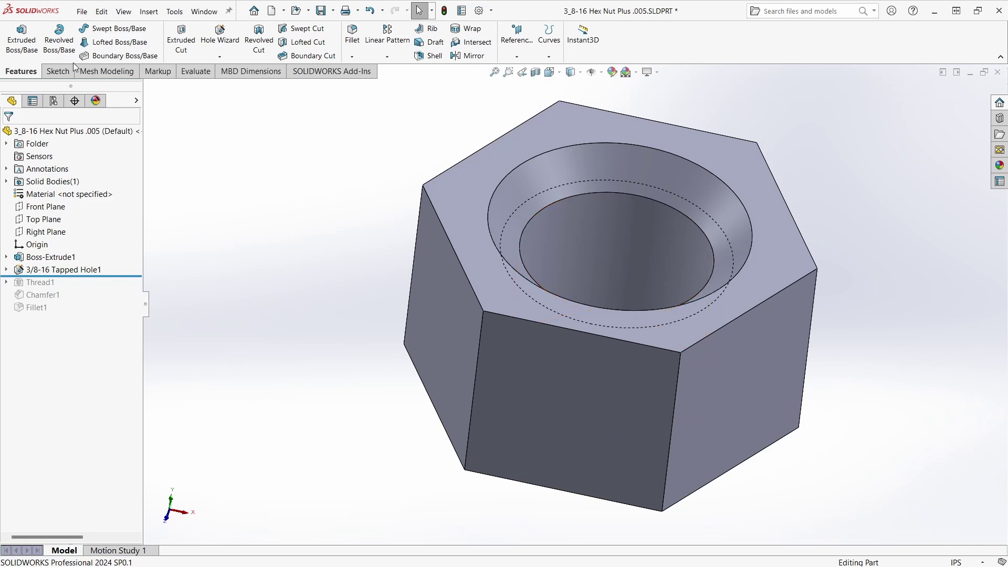
- Sketch a circle on the nut's top face reaching out to the hole edge
left_click(57, 71)
left_click(15, 34)
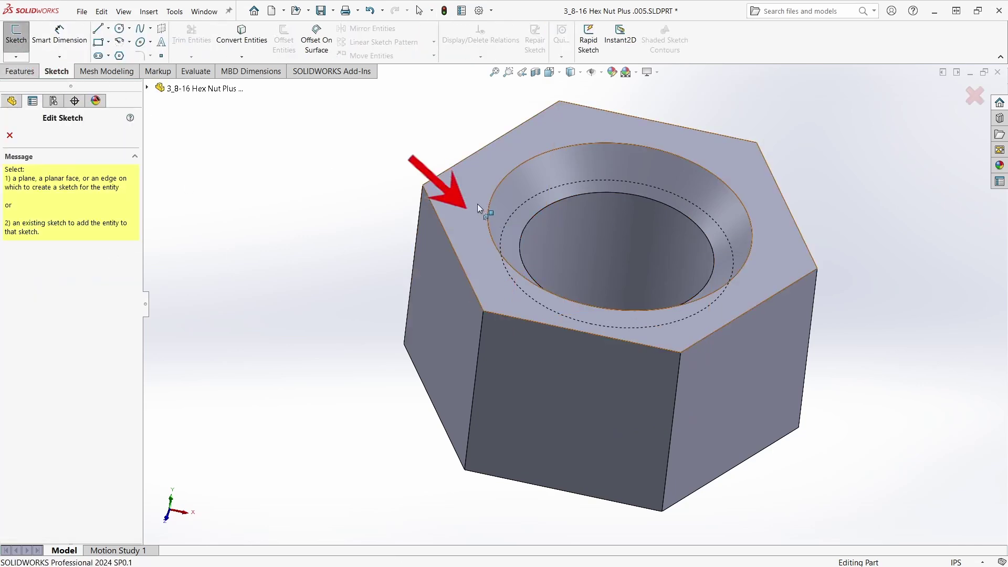
left_click(477, 208)
left_click(120, 28)
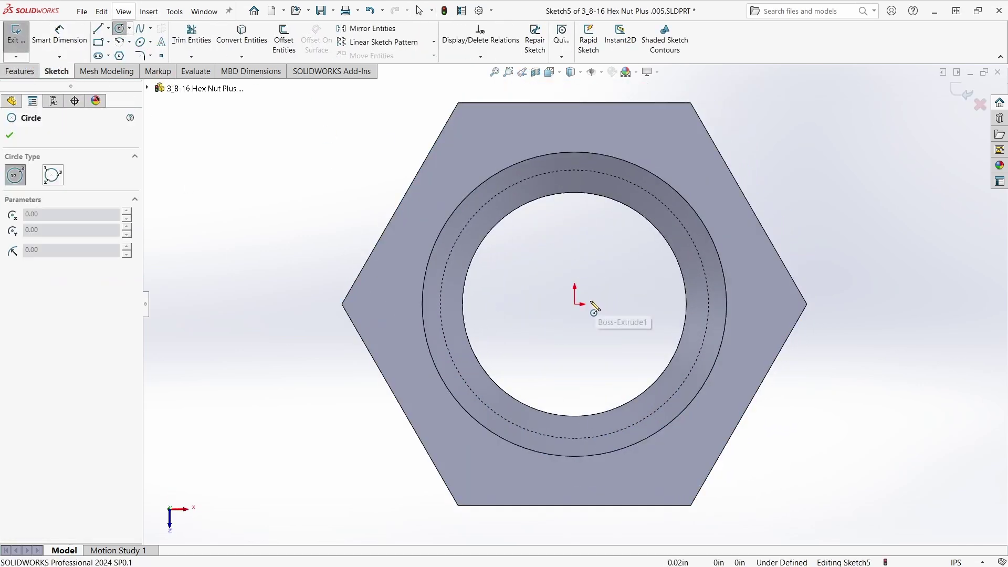
left_click_drag(575, 304, 681, 255)
- Dimension the circle 0.005 in from the original hole edge
left_click(70, 42)
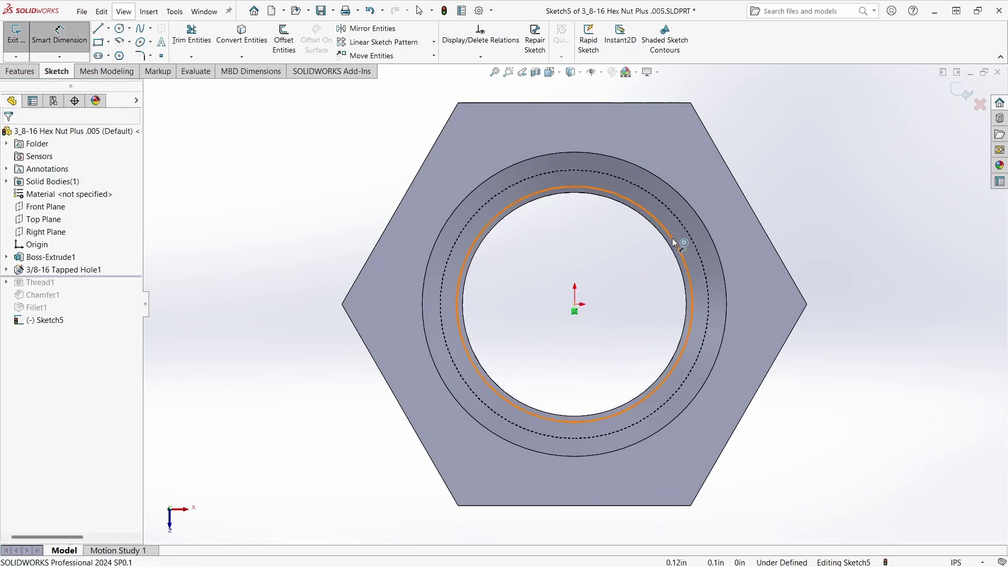
left_click(685, 263)
left_click(681, 270)
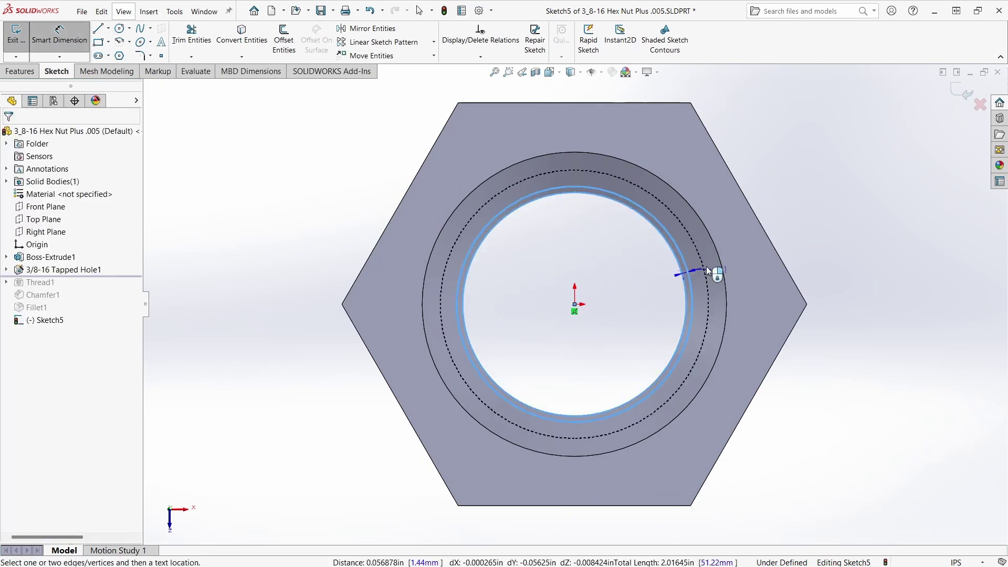
left_click(798, 214)
type(".3")
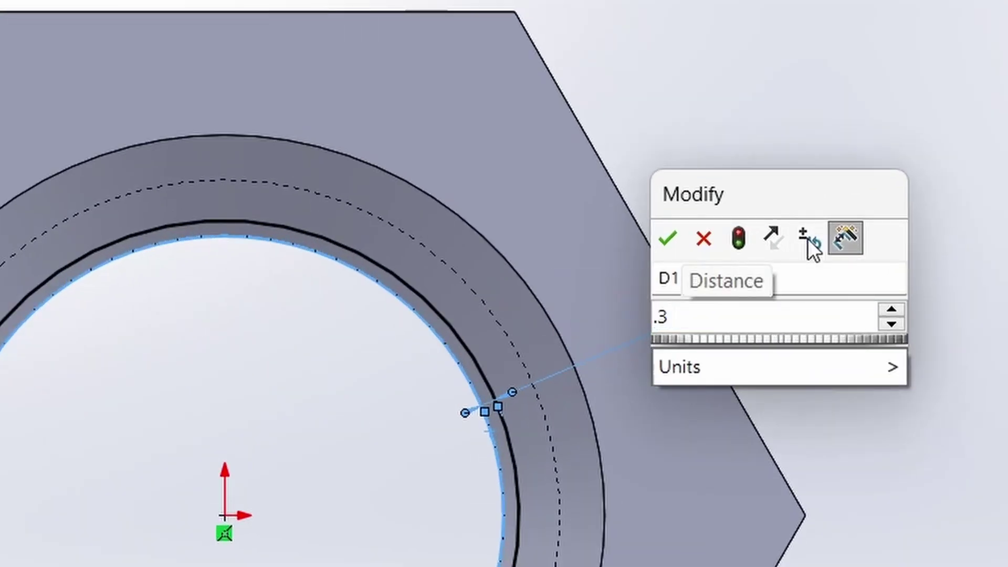
key("BackSpace")
type("0")
key("BackSpace")
type("005")
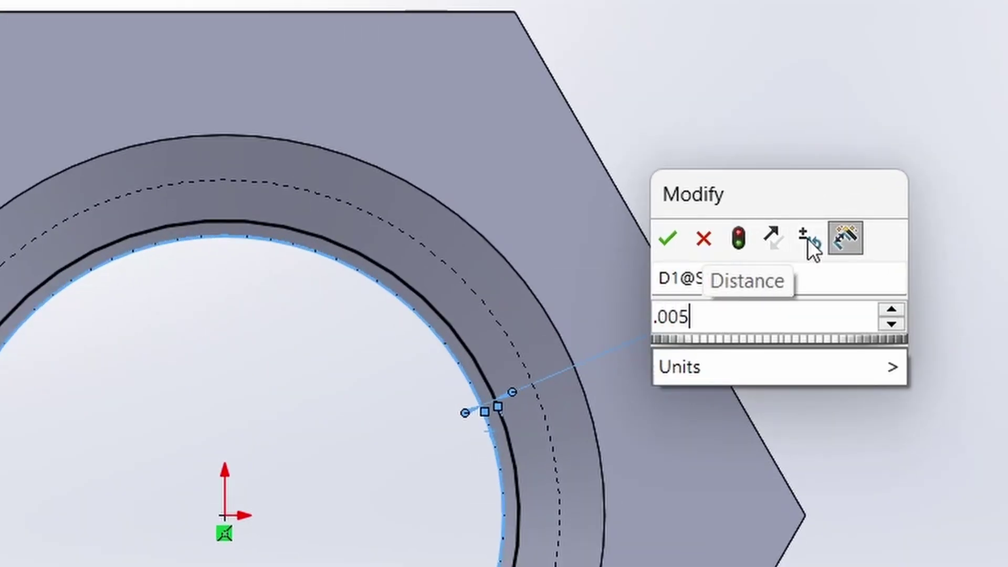
key("Return")
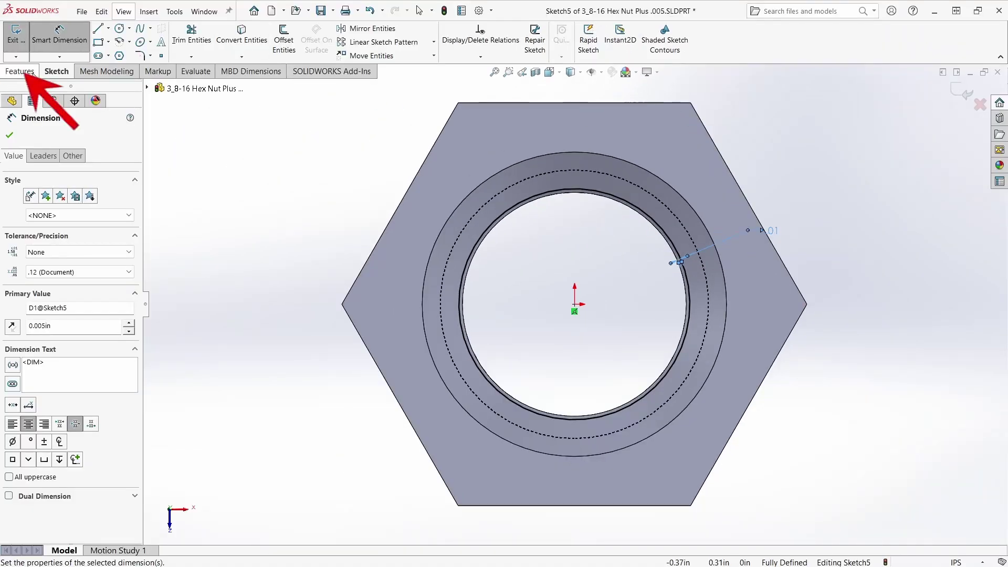
- Extrude-cut the offset circle Through All
left_click(20, 71)
left_click(178, 34)
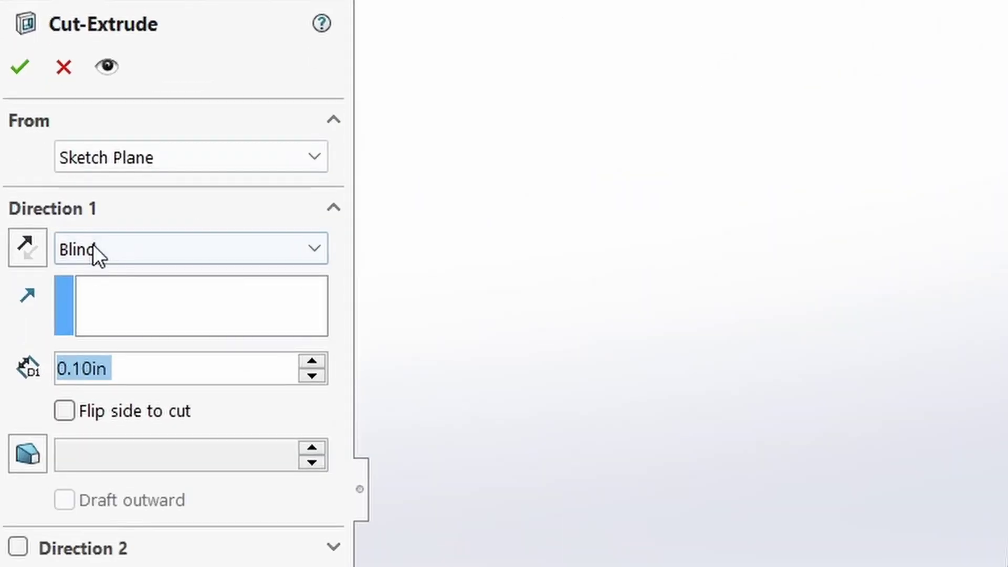
left_click(93, 244)
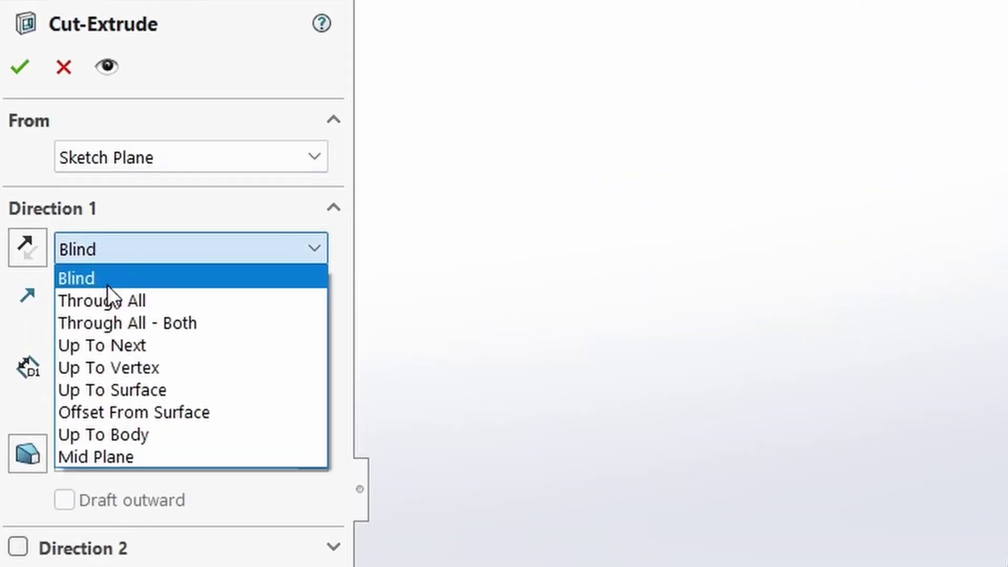
left_click(117, 300)
left_click(20, 66)
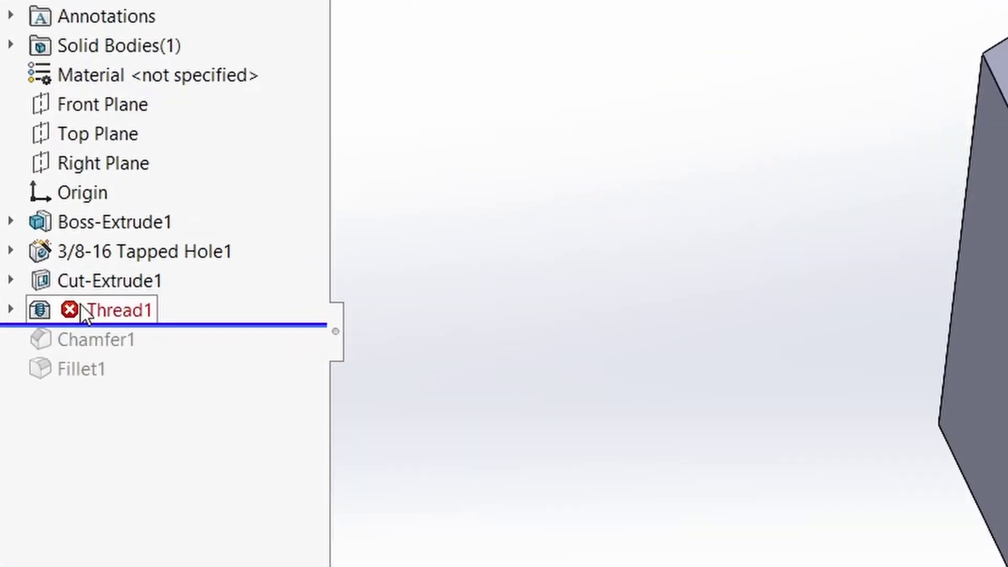
- Reattach Thread1 to the enlarged hole edge and roll forward to restore Chamfer1 and Fillet1
left_click(47, 295)
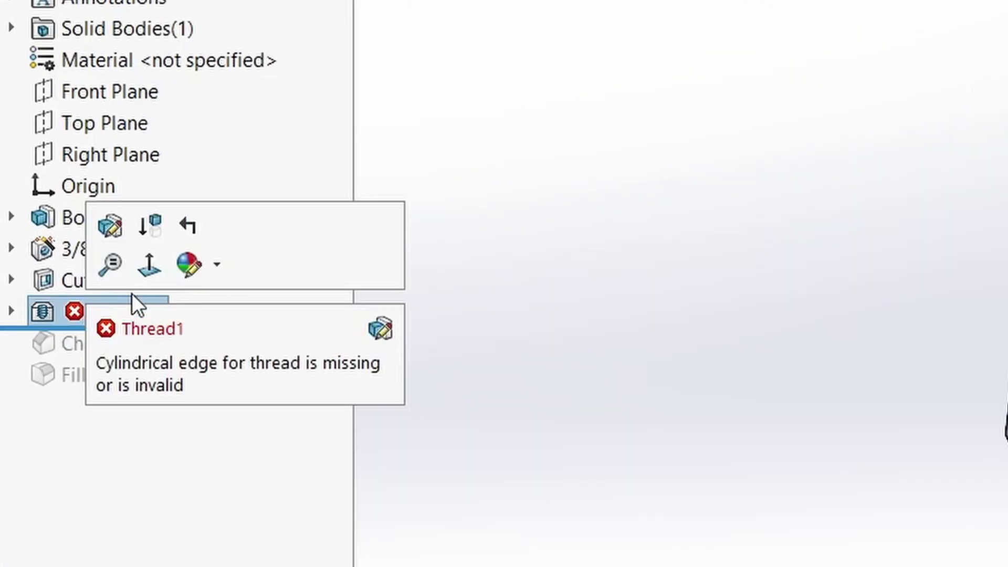
left_click(44, 260)
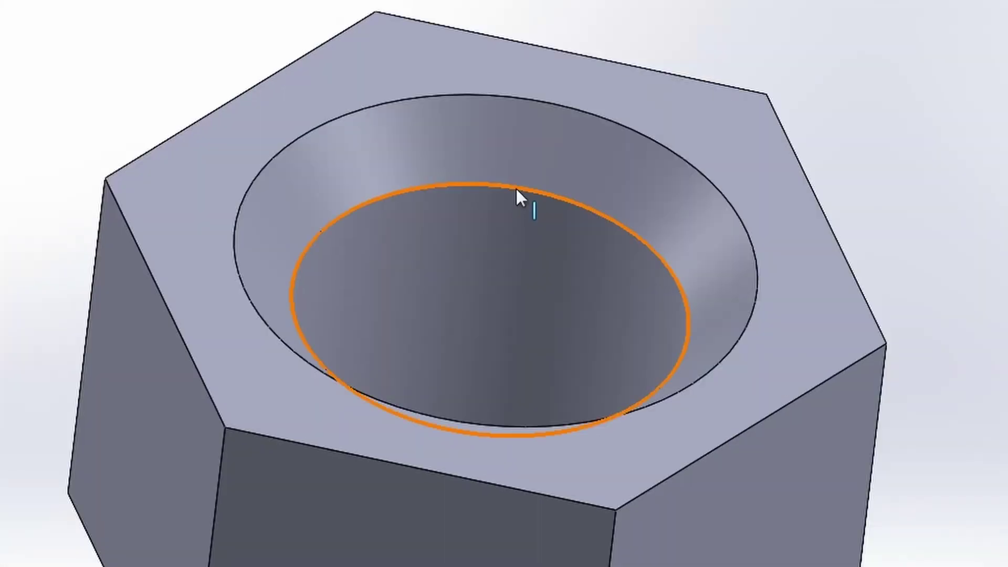
left_click(516, 188)
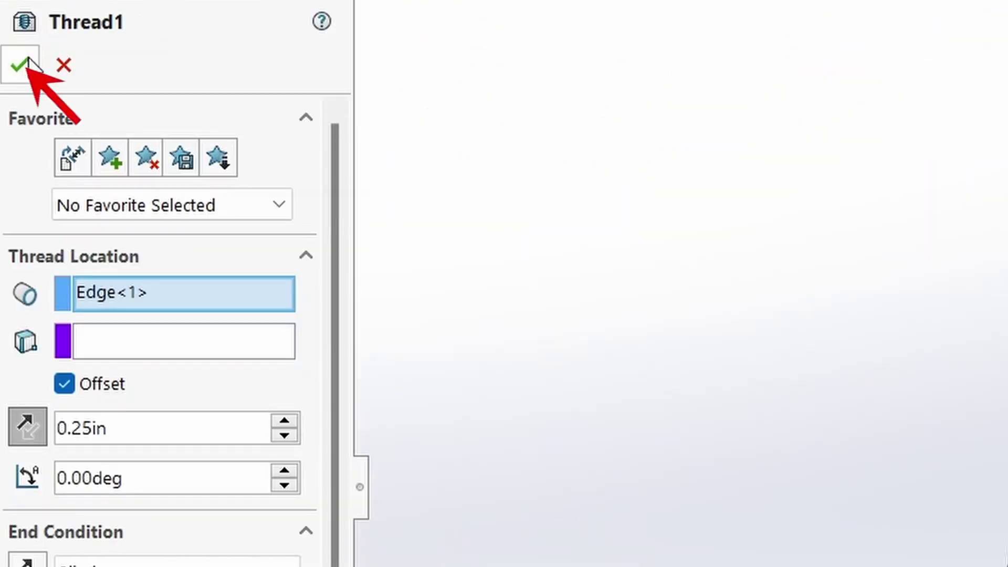
key("Return")
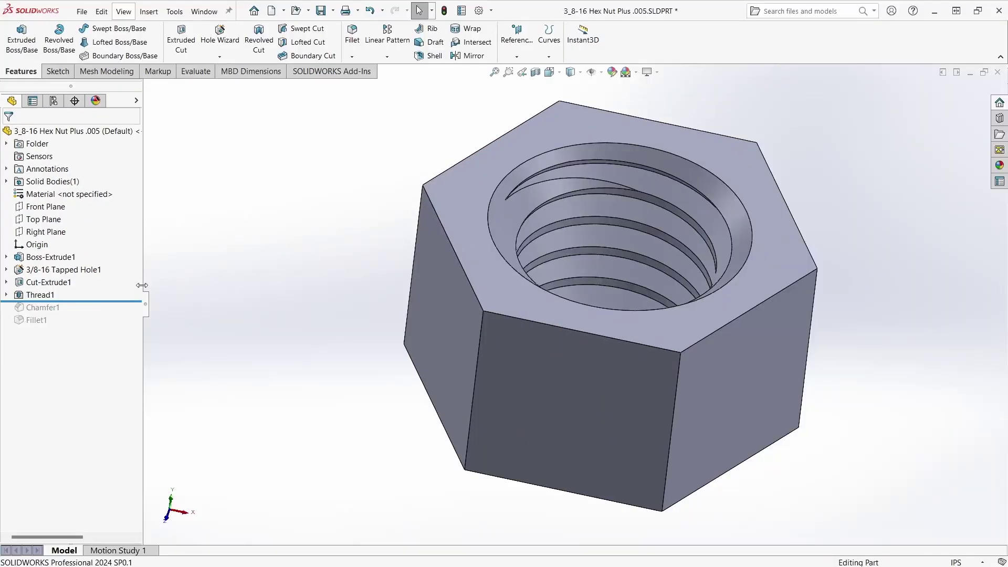
left_click_drag(110, 301, 101, 330)
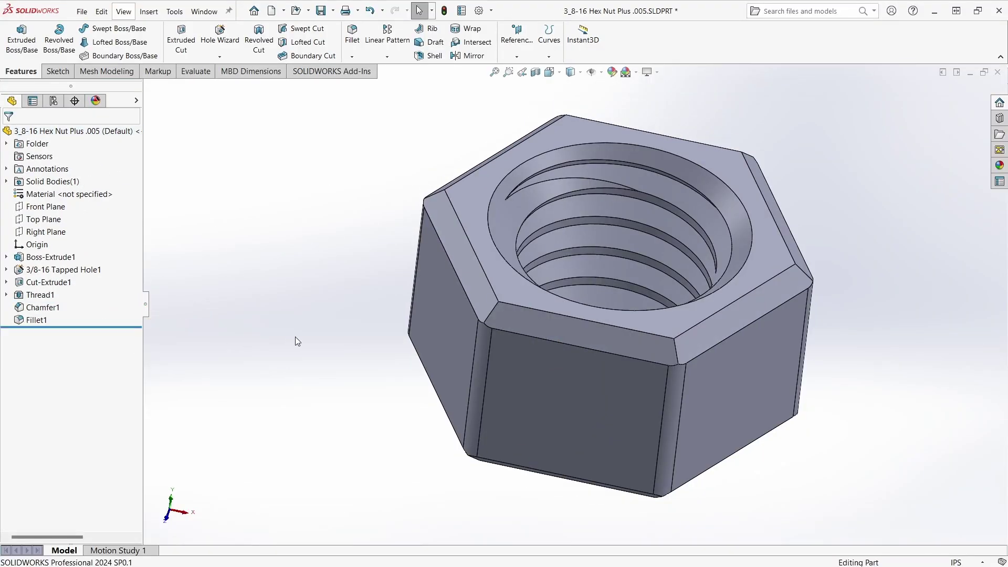
middle_click_drag(295, 336, 645, 164)
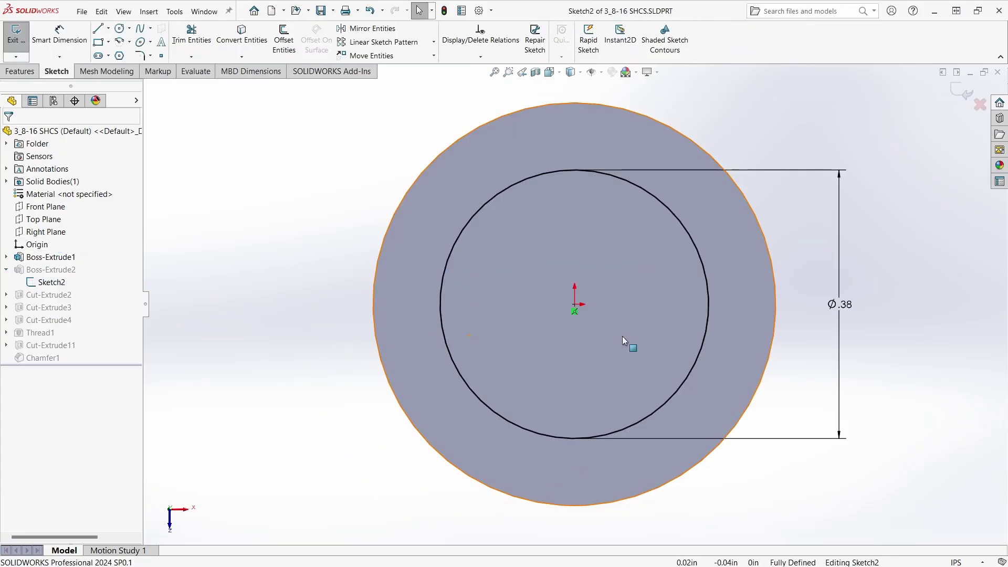
- Change the screw's Ø0.375 shank dimension to 0.375in-.005 (0.37 in)
double_click(840, 302)
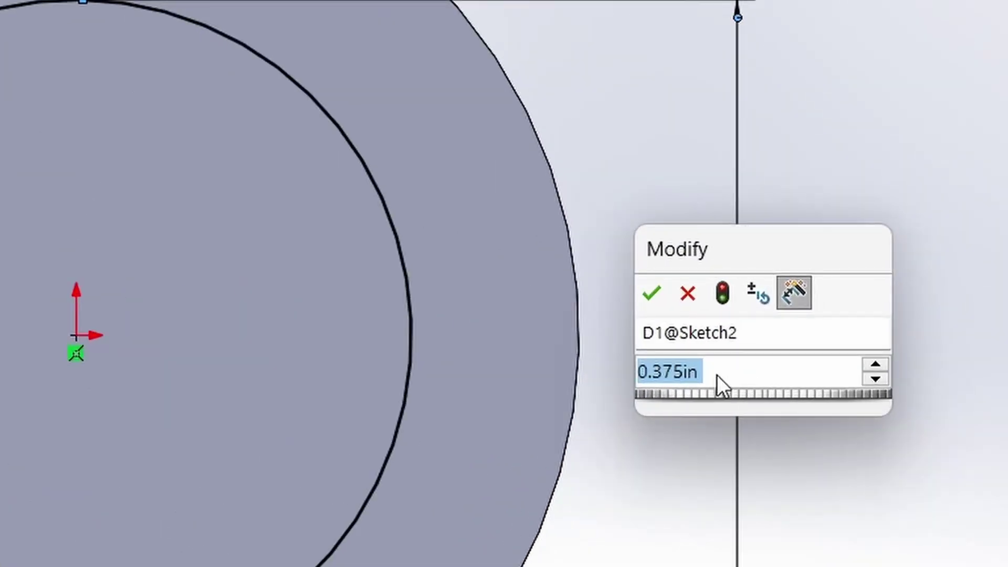
left_click(717, 373)
type("-.0")
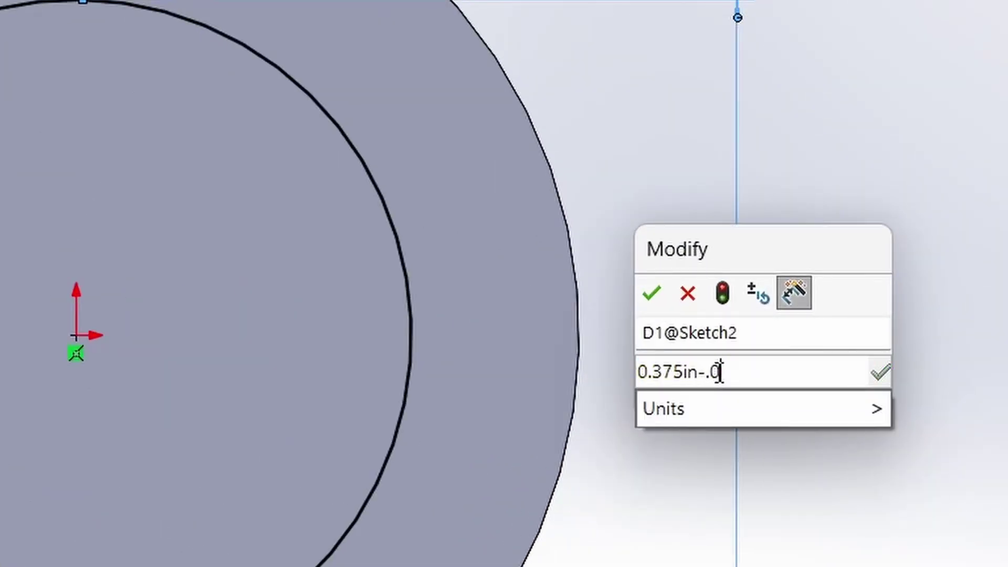
type("05")
key("Return")
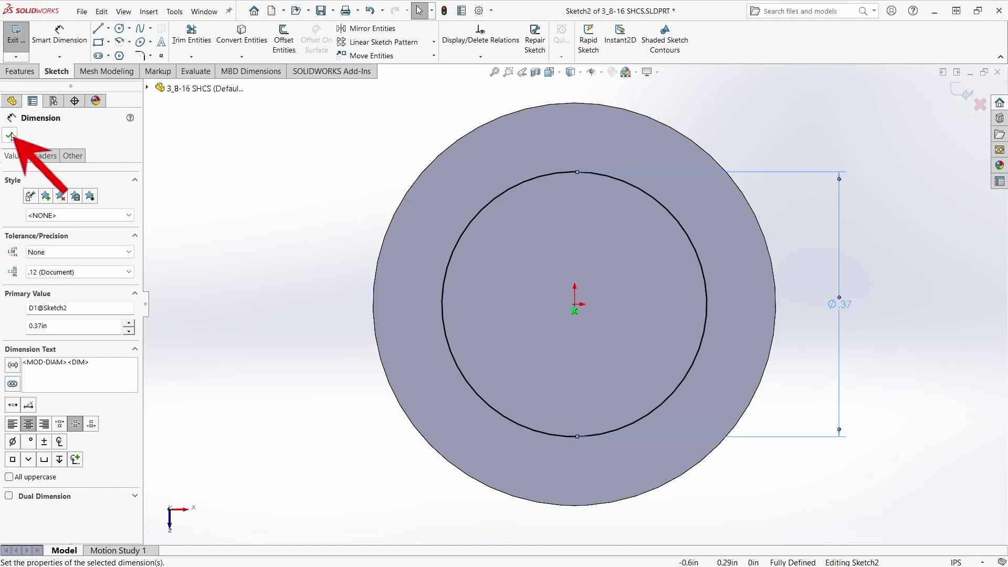
left_click(10, 136)
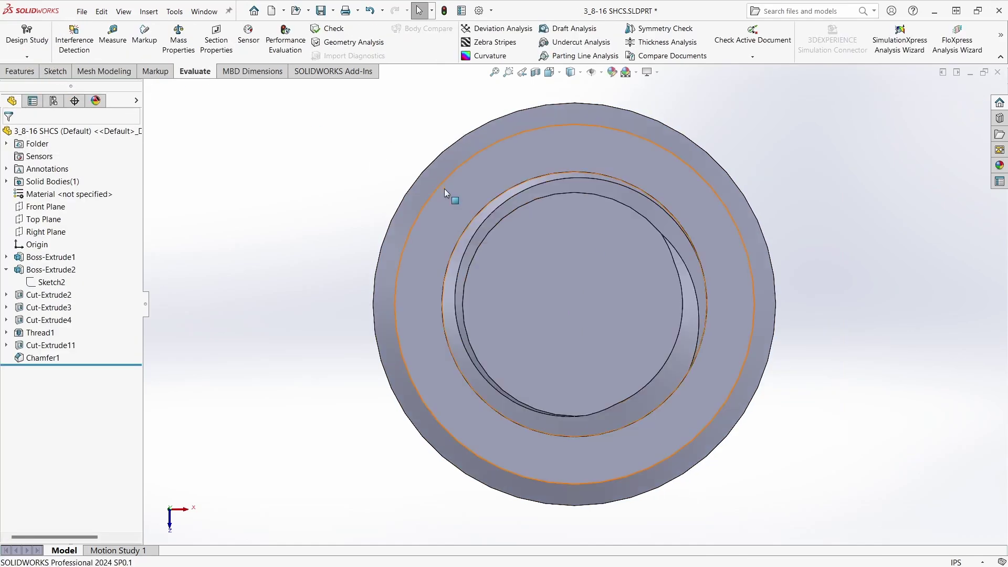
middle_click_drag(596, 231, 578, 121)
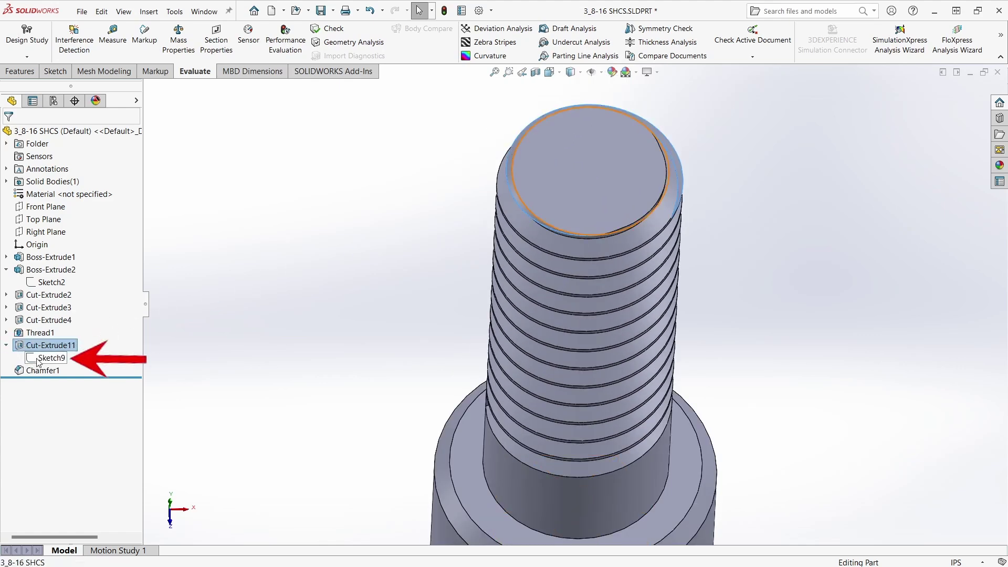
- Reduce the Cut-Extrude11 Sketch9 circle from 0.3125 to 0.3075 in and rebuild
left_click(39, 359)
left_click(47, 327)
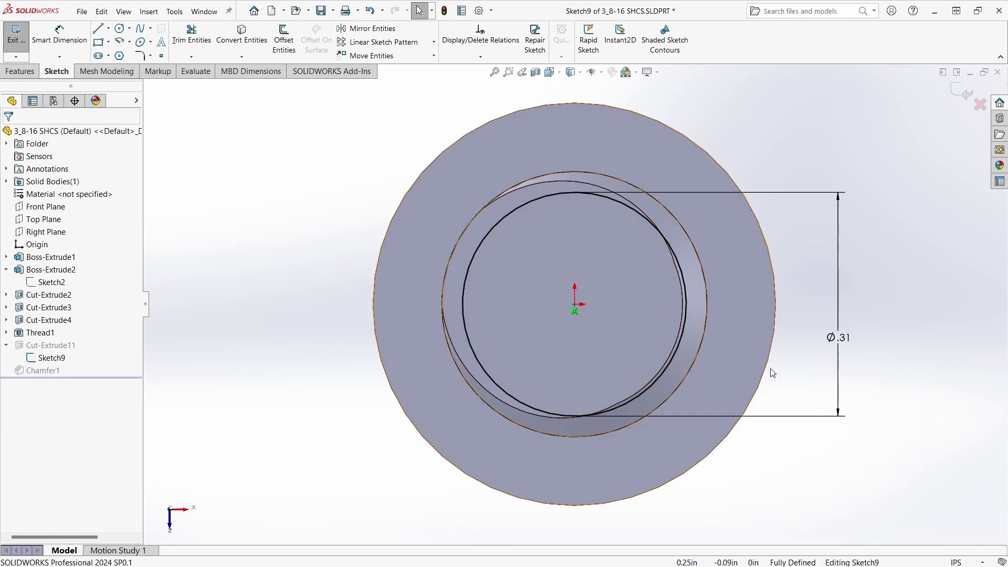
double_click(845, 341)
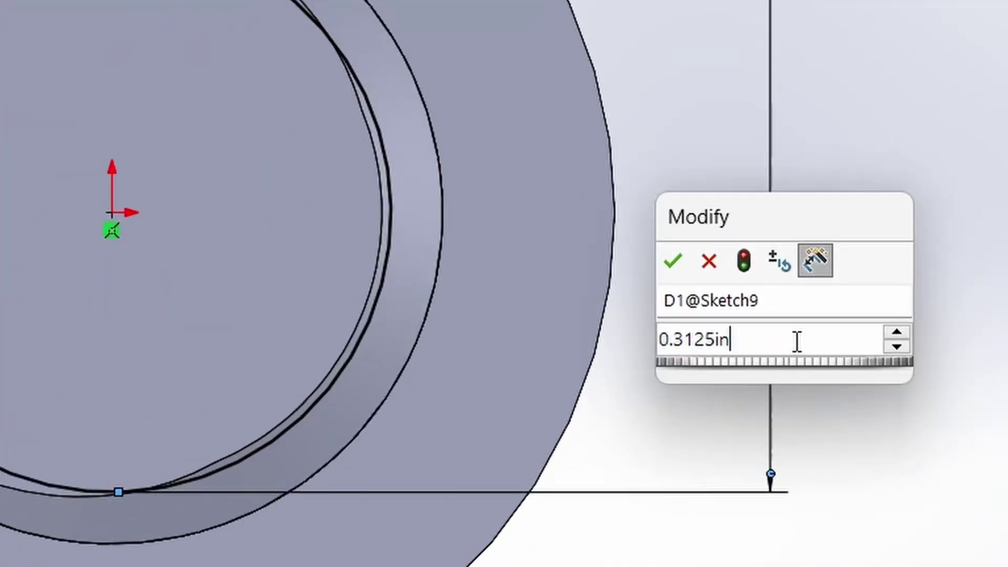
type("-.005")
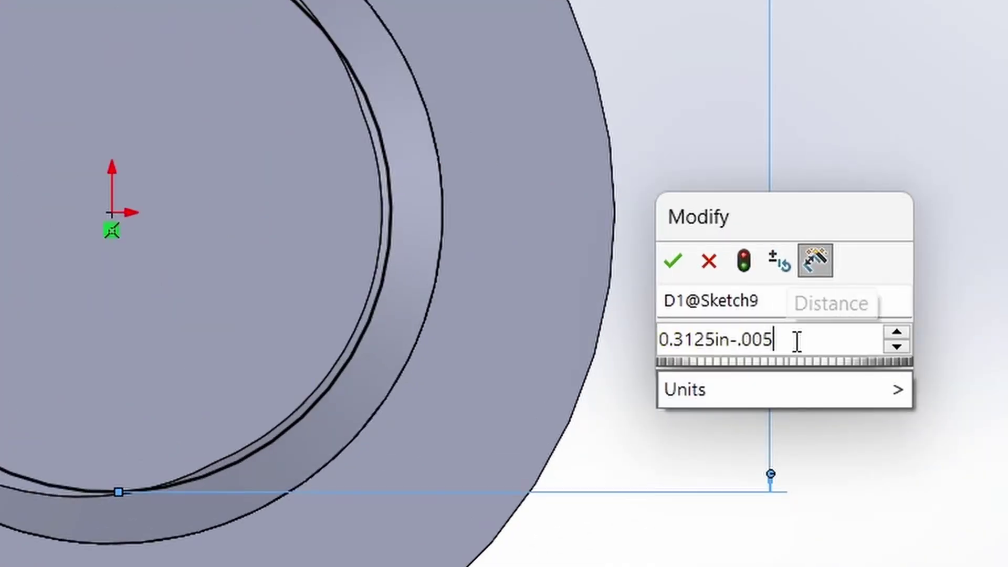
key("Return")
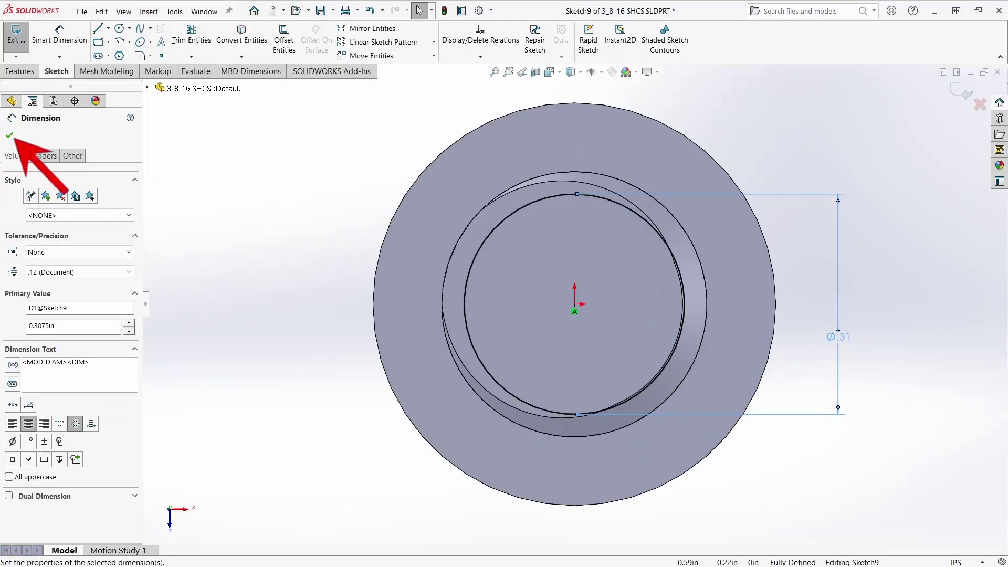
left_click(9, 135)
left_click(16, 35)
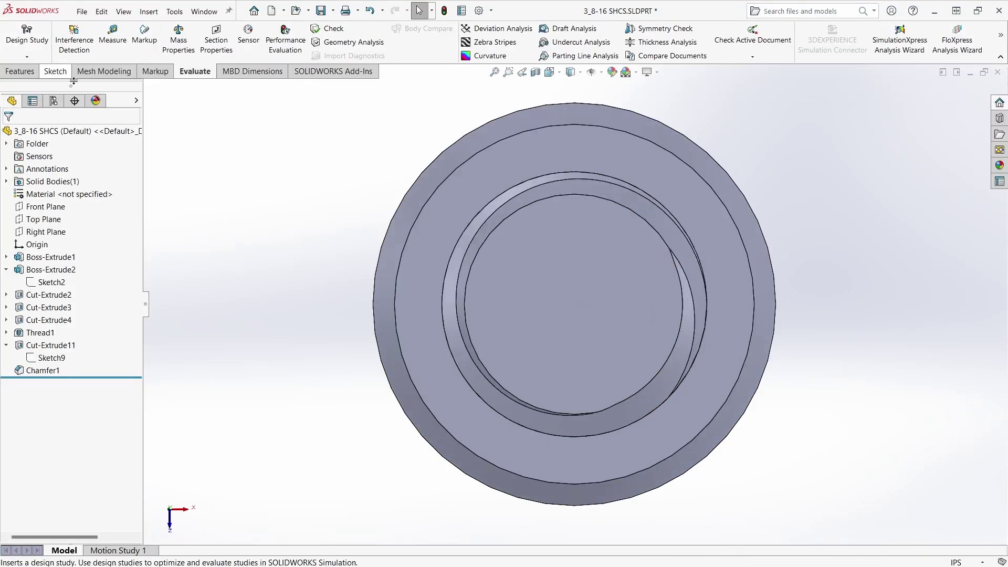